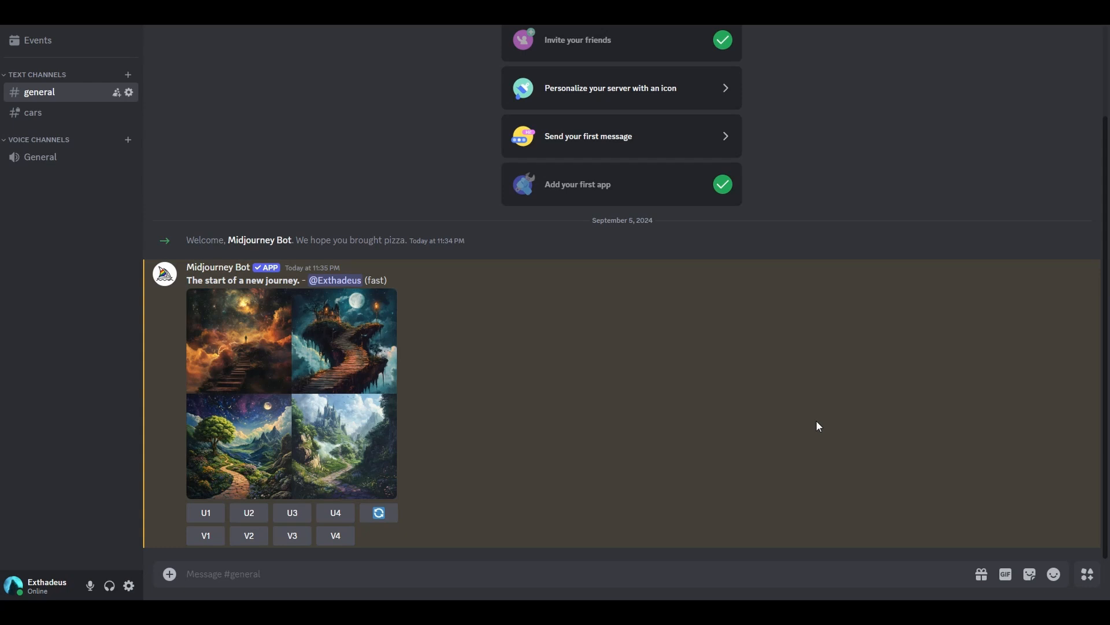
scroll(804, 433, "up", 2)
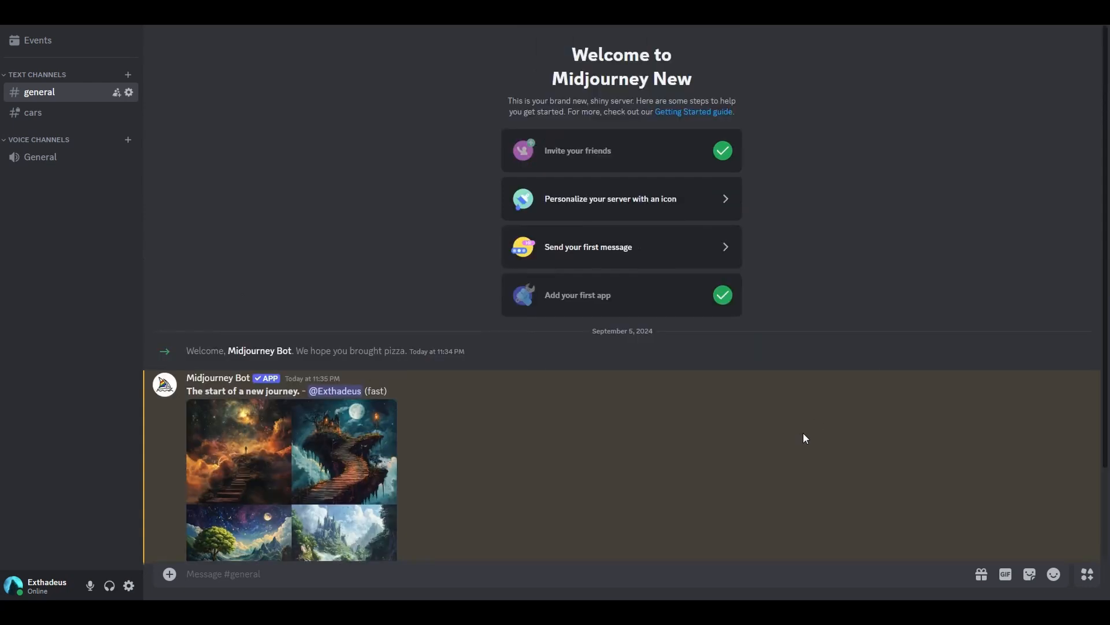
scroll(805, 433, "down", 2)
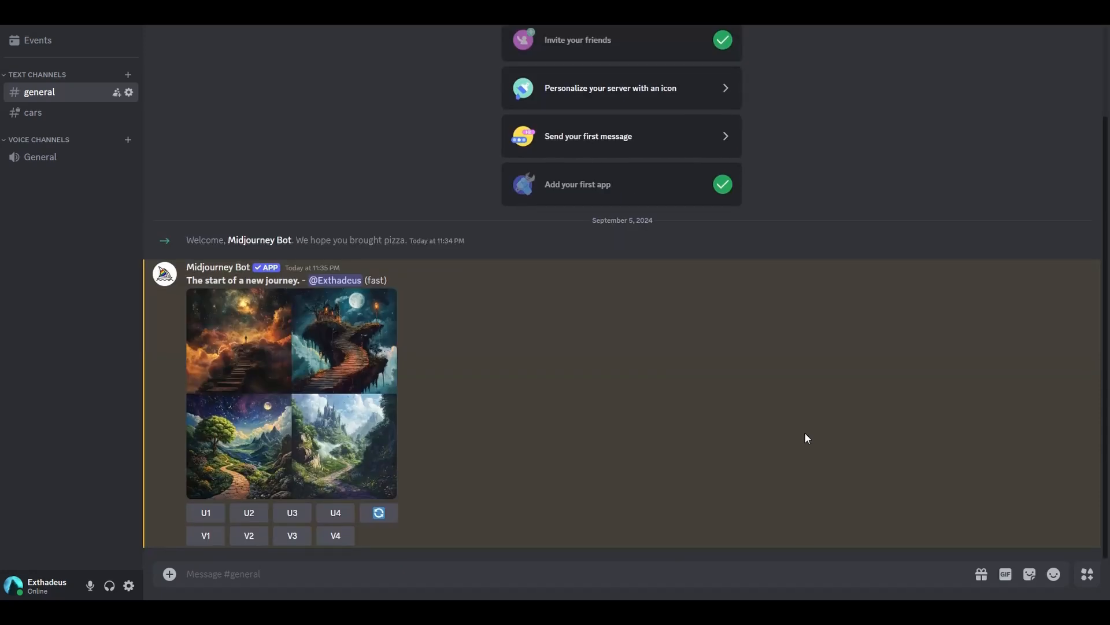
scroll(812, 431, "up", 2)
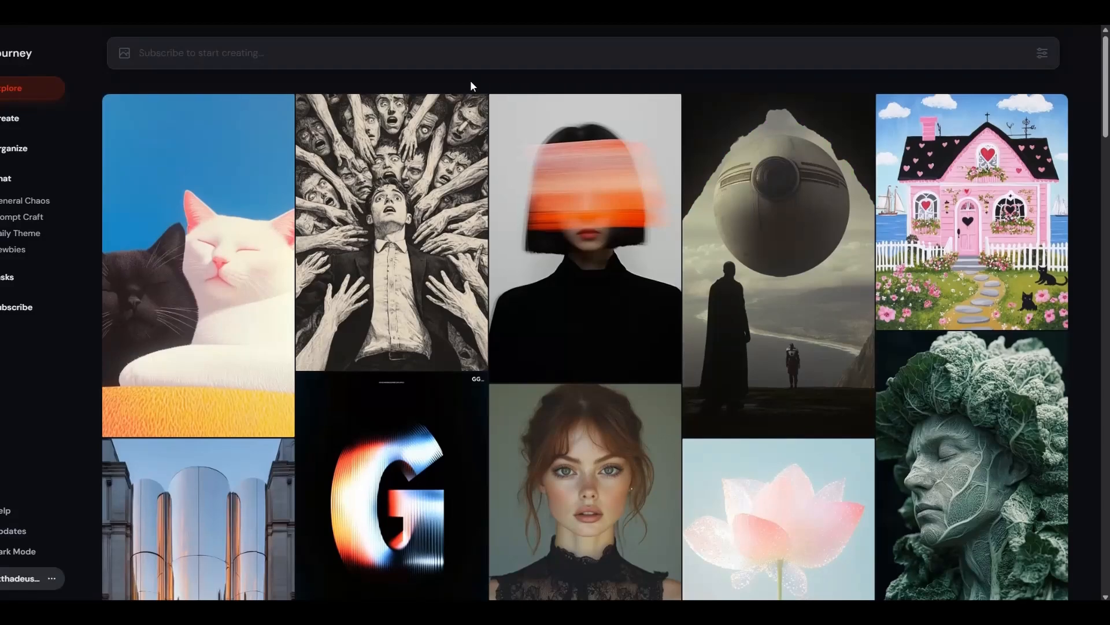
- Browse the community artwork in the Midjourney website's Explore gallery down to its end and return to the beginning
scroll(624, 194, "down", 1)
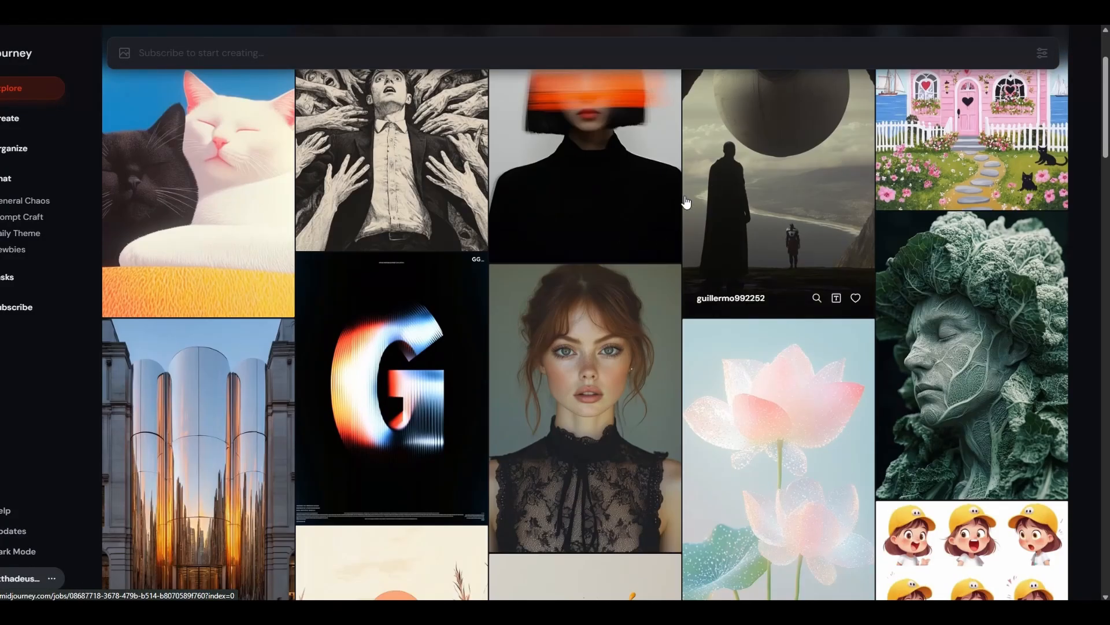
scroll(624, 193, "down", 1)
scroll(624, 193, "down", 2)
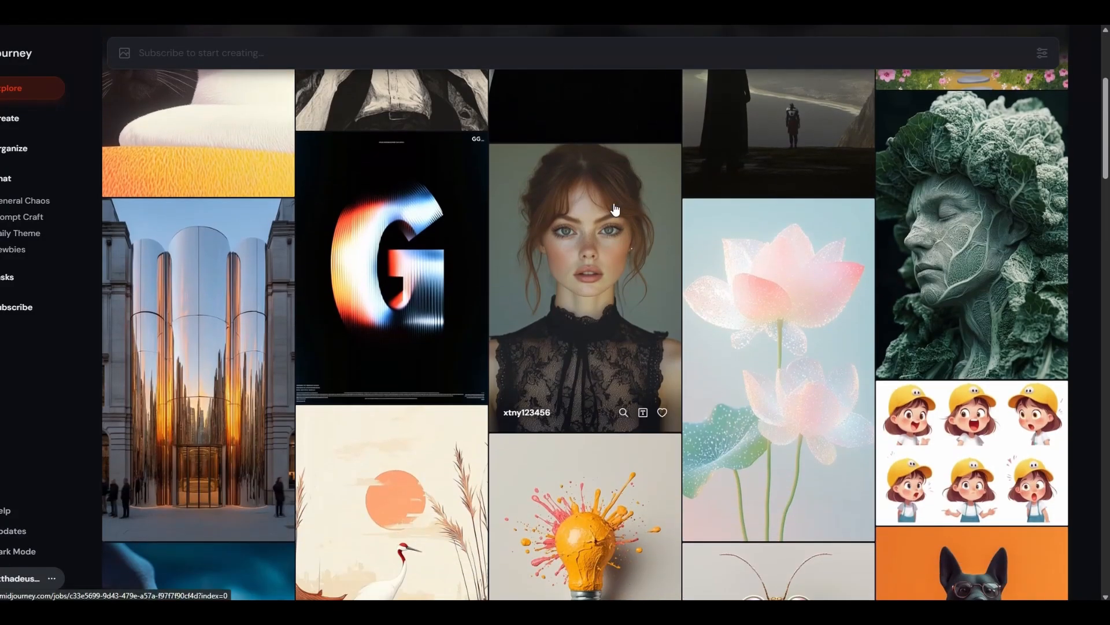
scroll(613, 214, "down", 3)
scroll(613, 217, "down", 1)
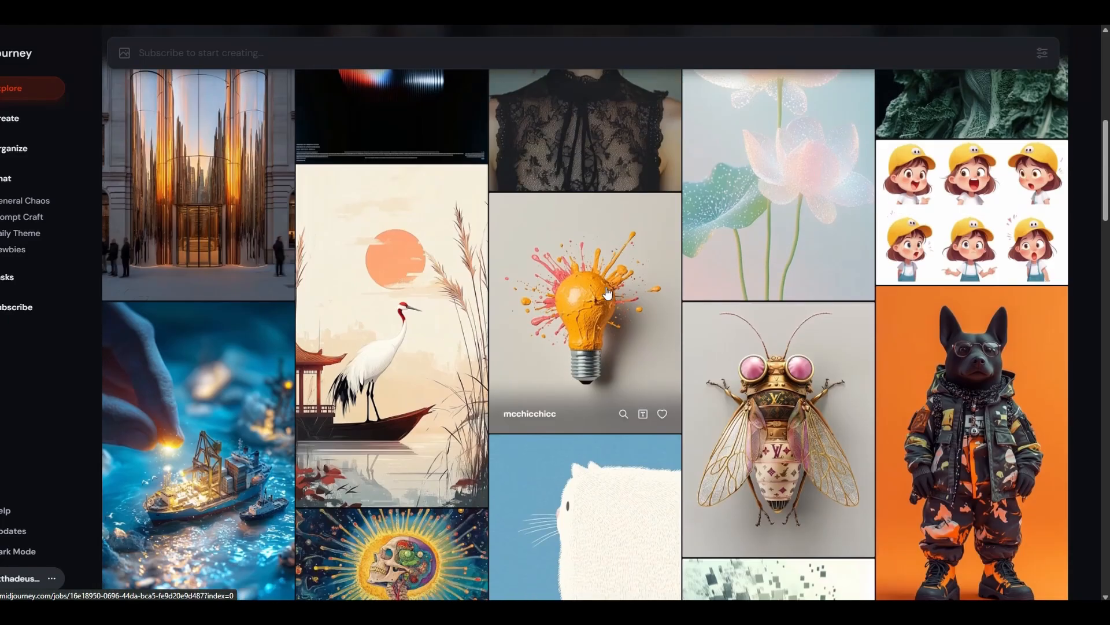
scroll(602, 295, "down", 2)
scroll(595, 297, "down", 5)
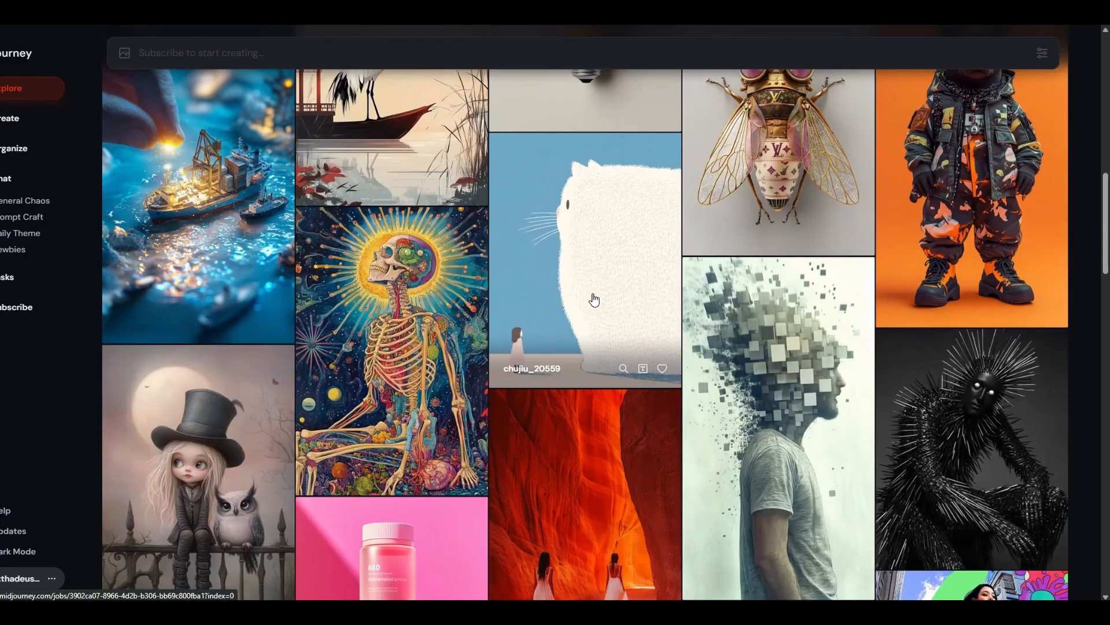
scroll(594, 299, "down", 6)
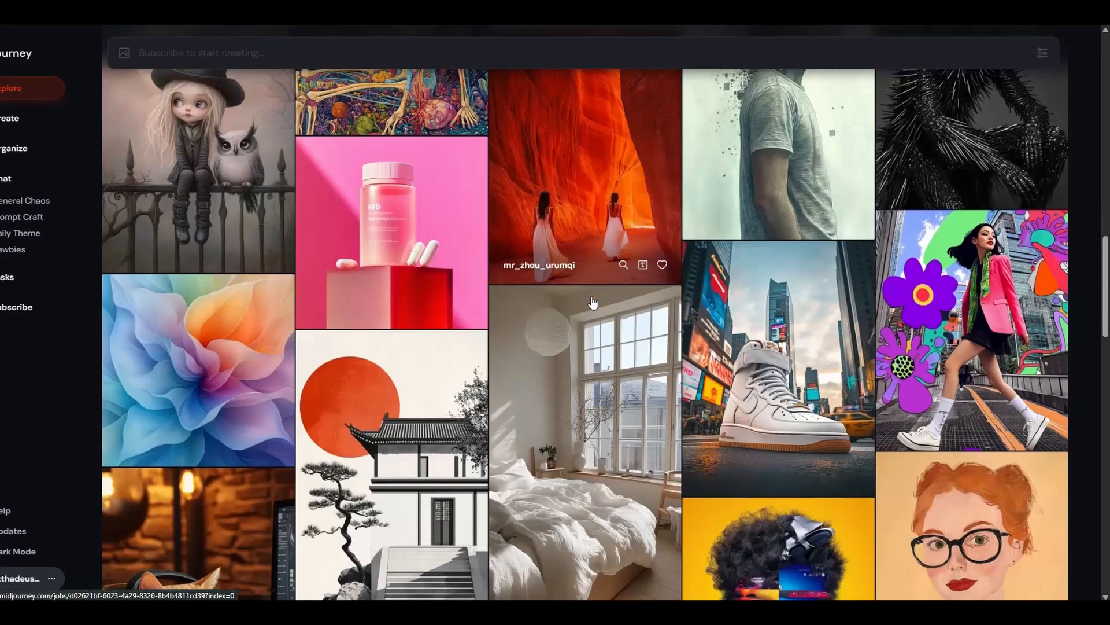
scroll(592, 303, "down", 4)
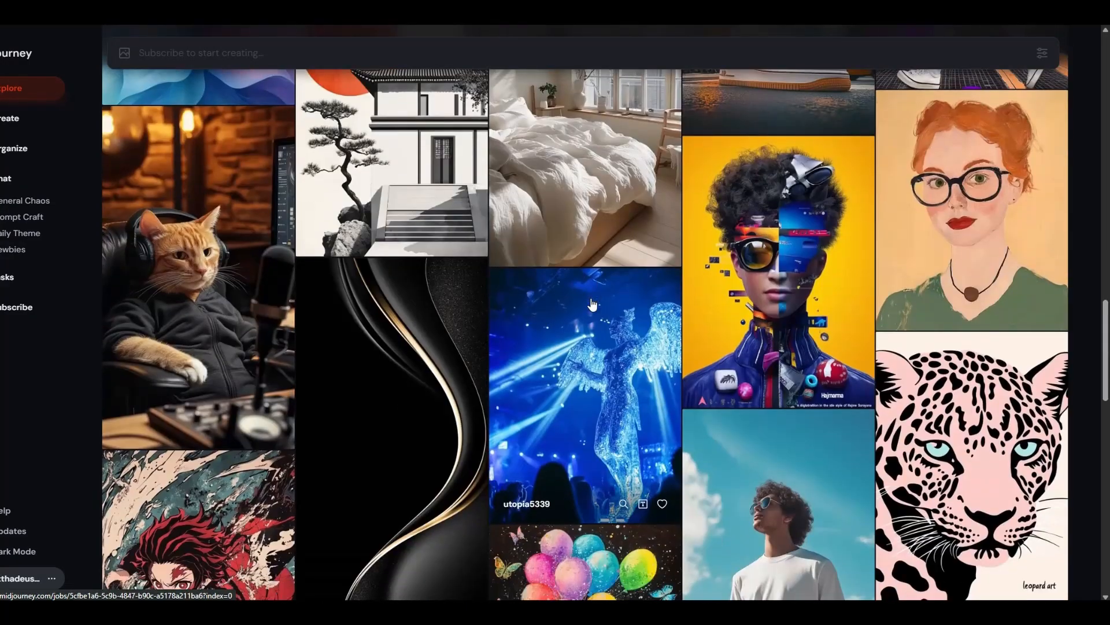
scroll(593, 305, "down", 4)
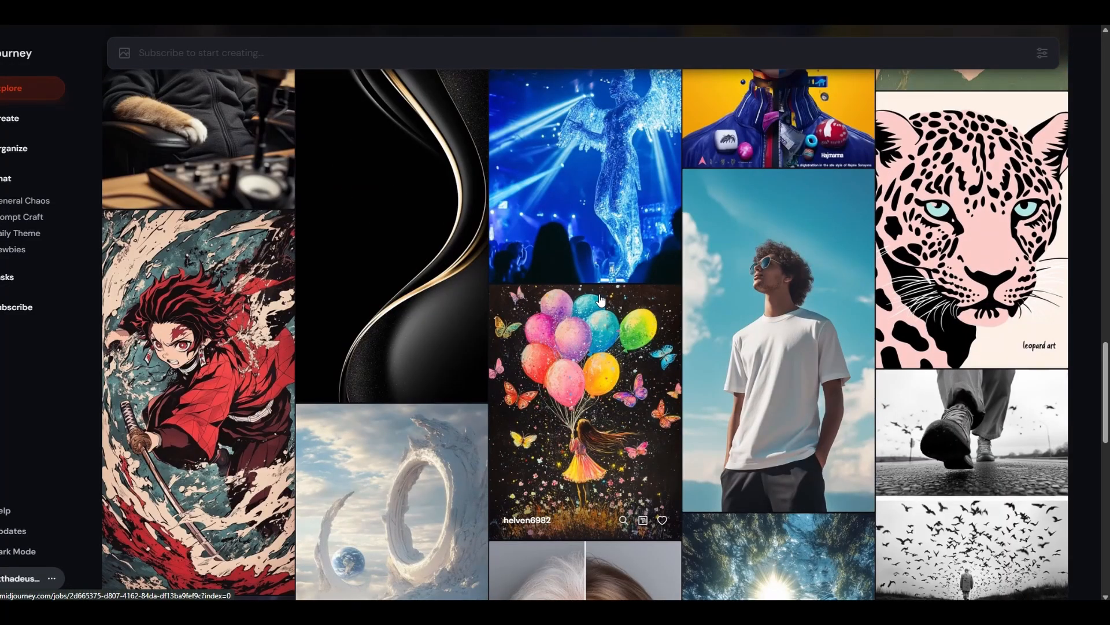
scroll(600, 299, "down", 6)
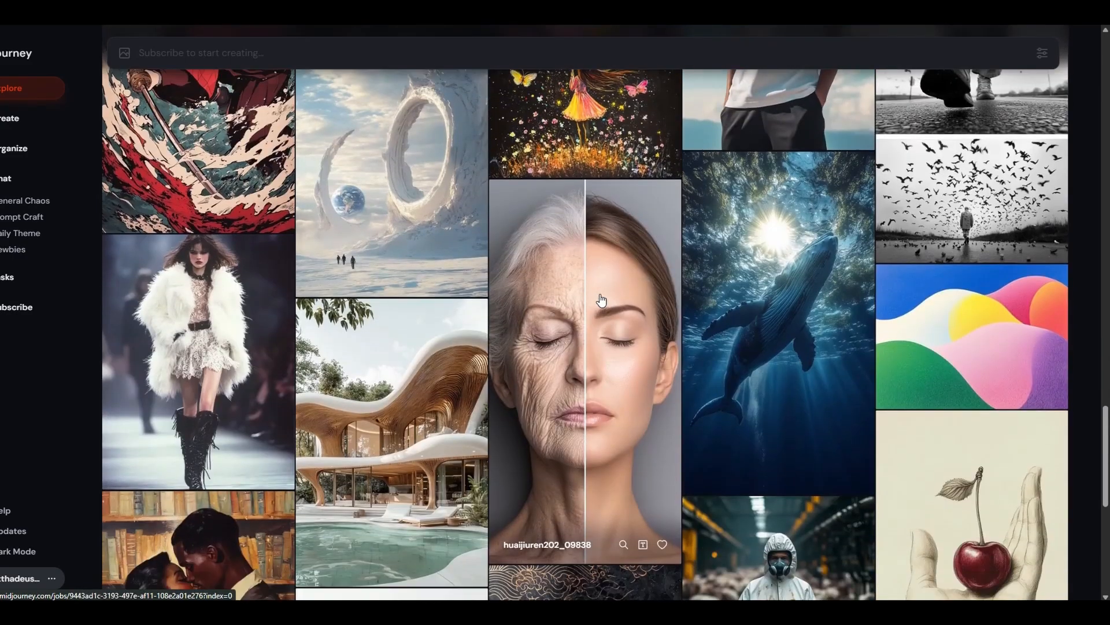
scroll(602, 299, "down", 7)
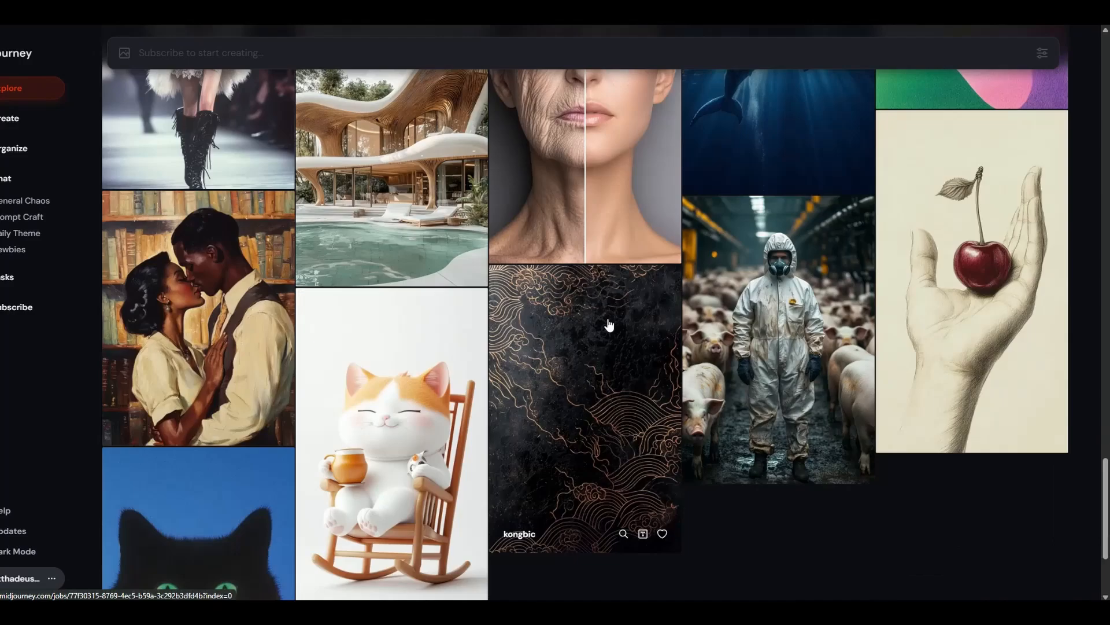
scroll(672, 489, "down", 1)
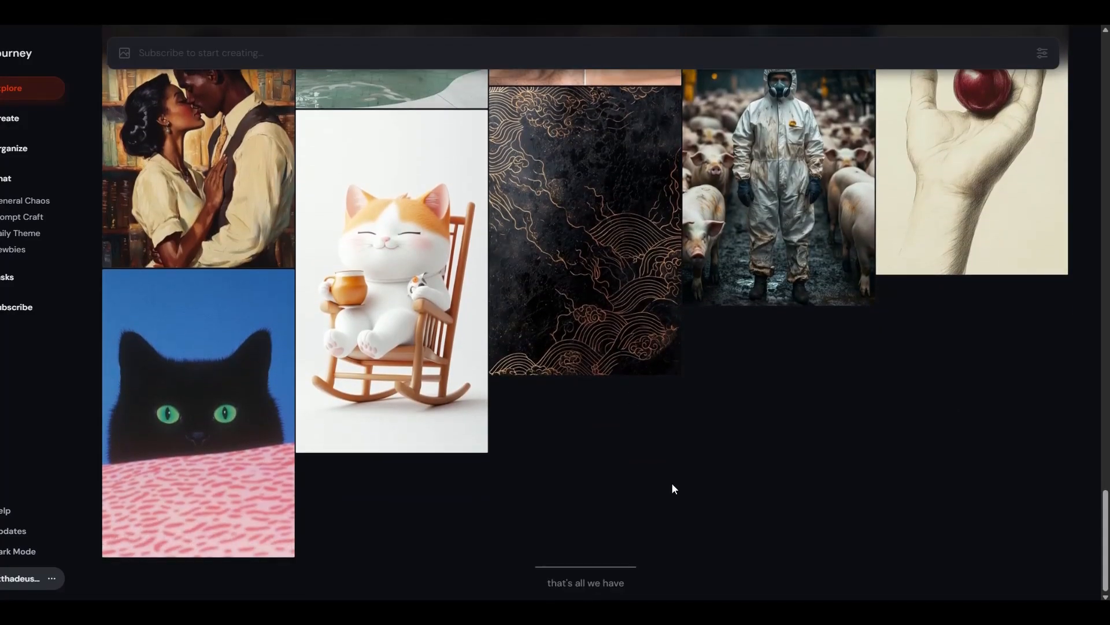
scroll(673, 489, "up", 20)
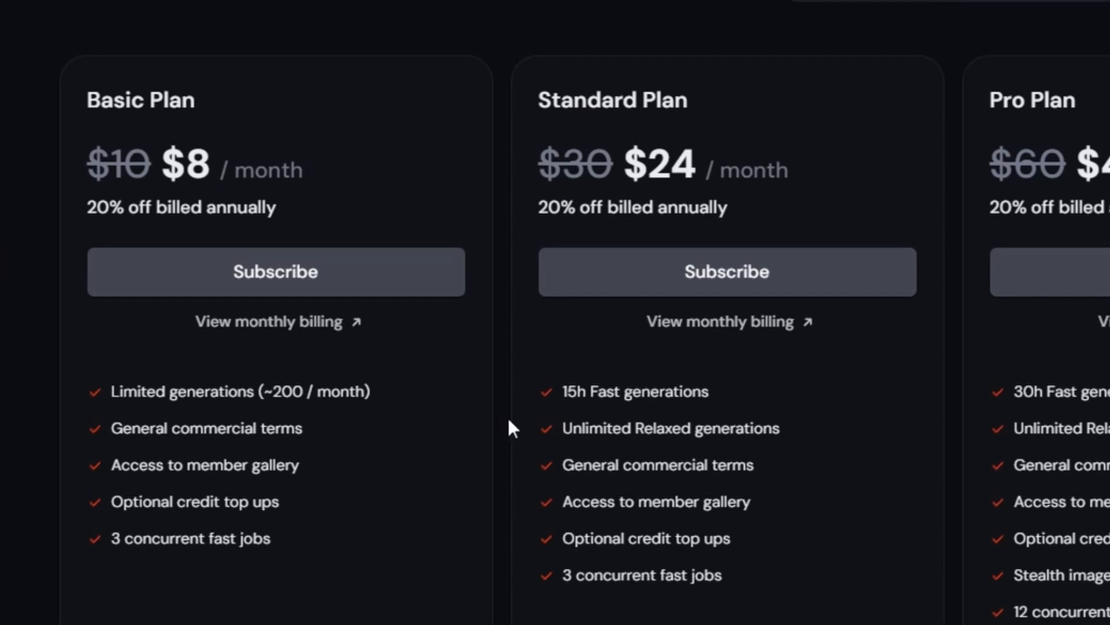
- Compare the generation allowances of the Basic and Standard plans and choose to subscribe to the Standard Plan
left_click_drag(110, 396, 255, 394)
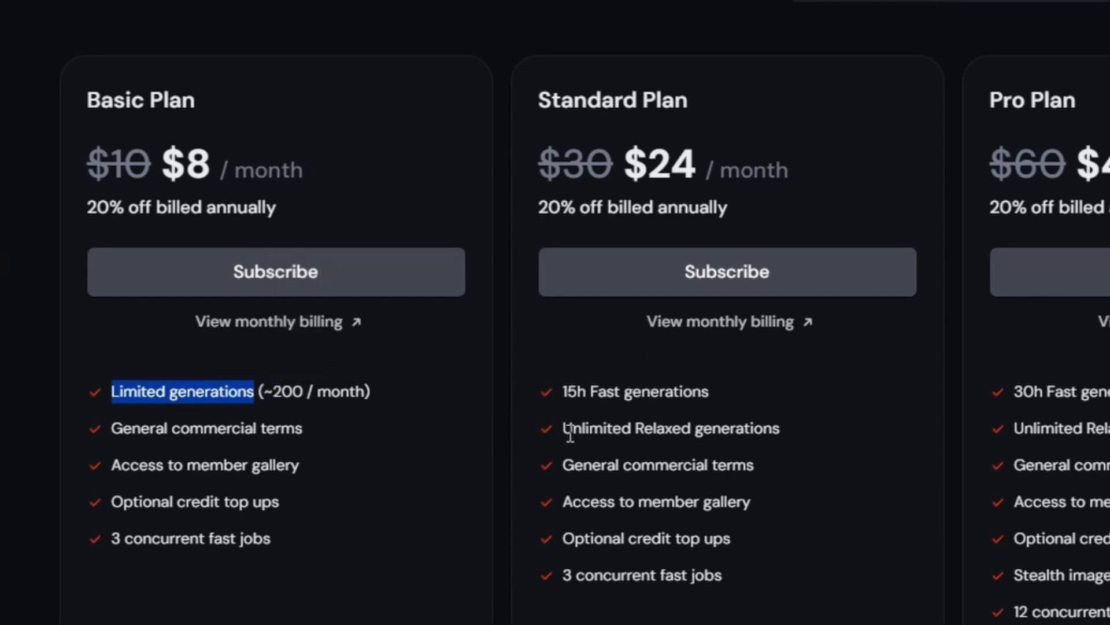
left_click_drag(564, 431, 691, 435)
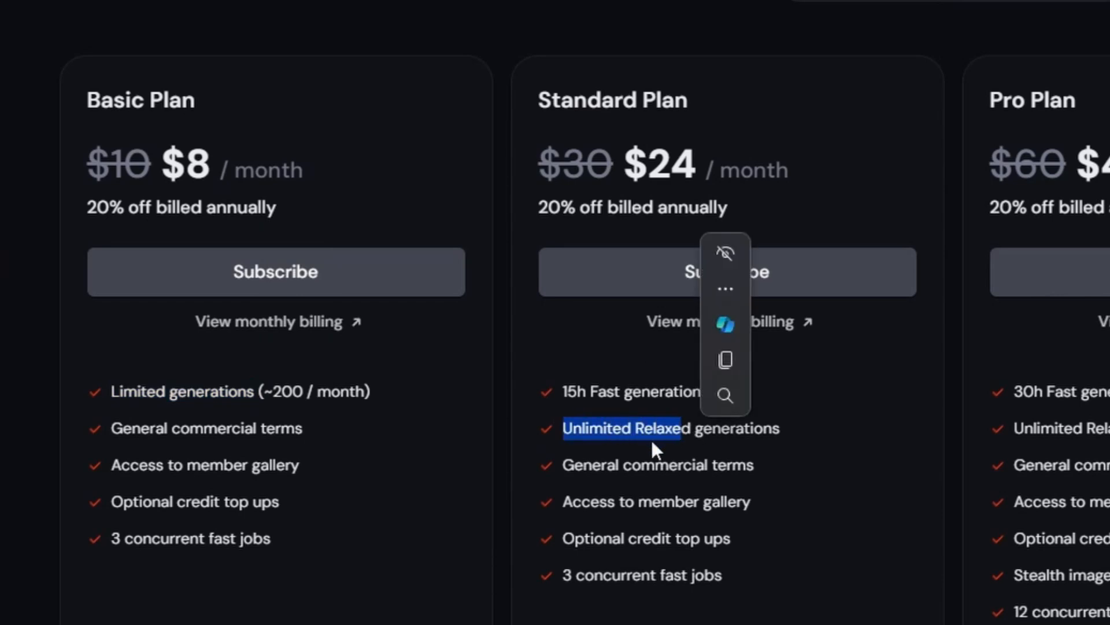
left_click(731, 390)
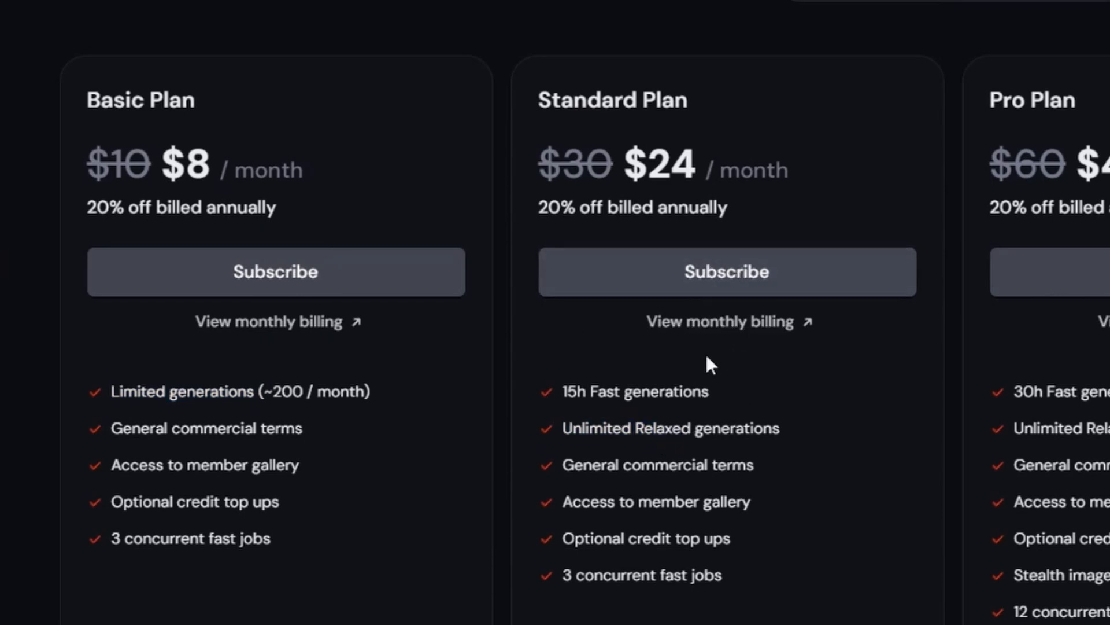
left_click(714, 278)
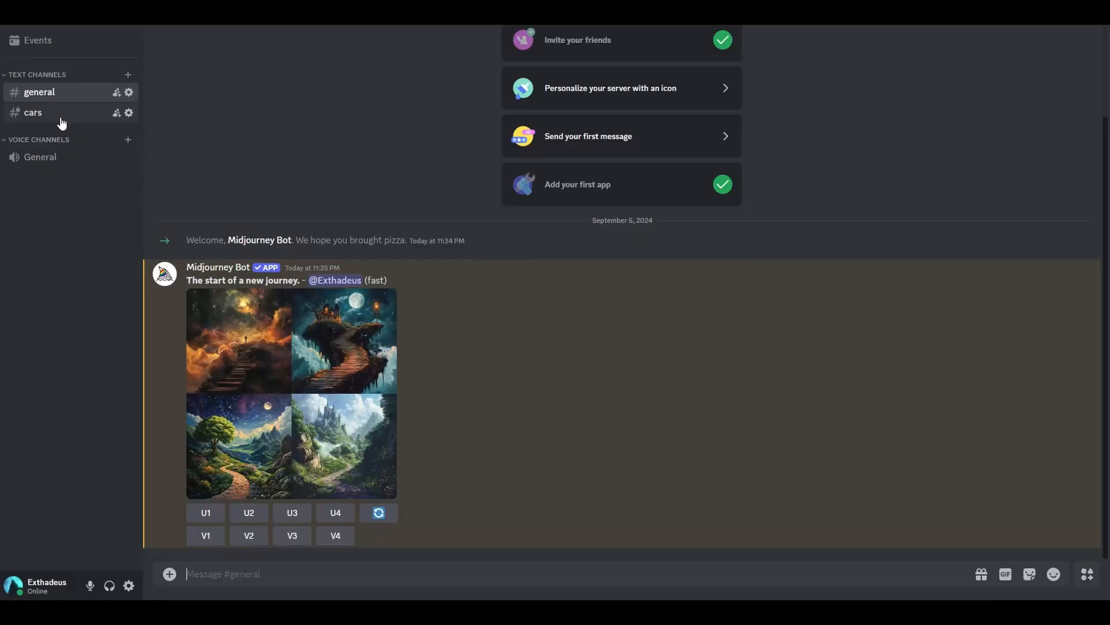
- Open the cars text channel on the Discord server
left_click(62, 117)
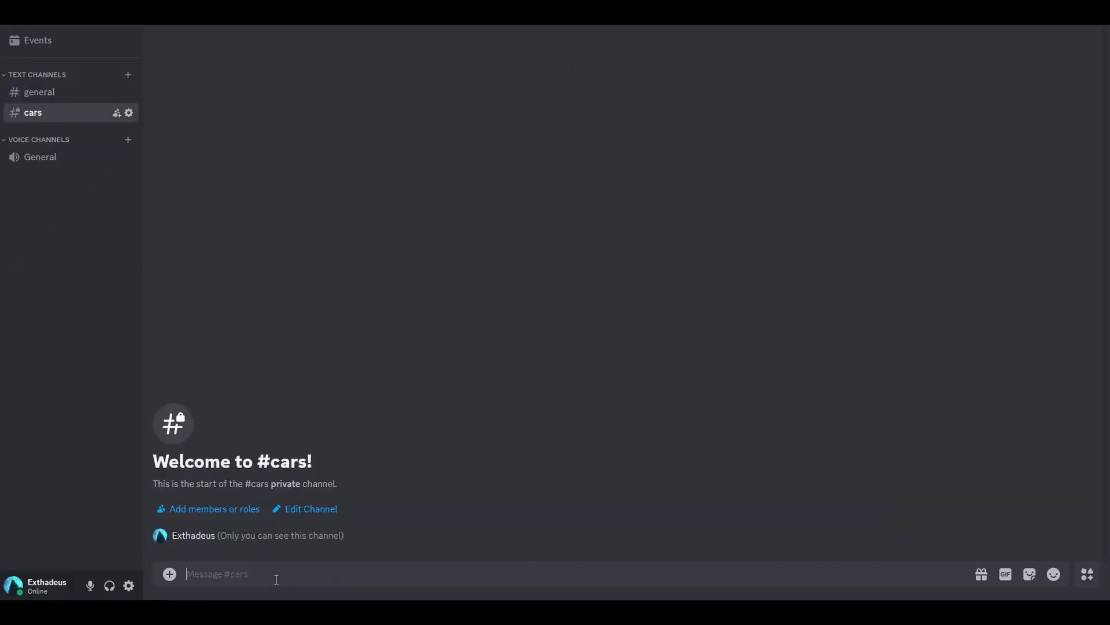
type("/imaginer")
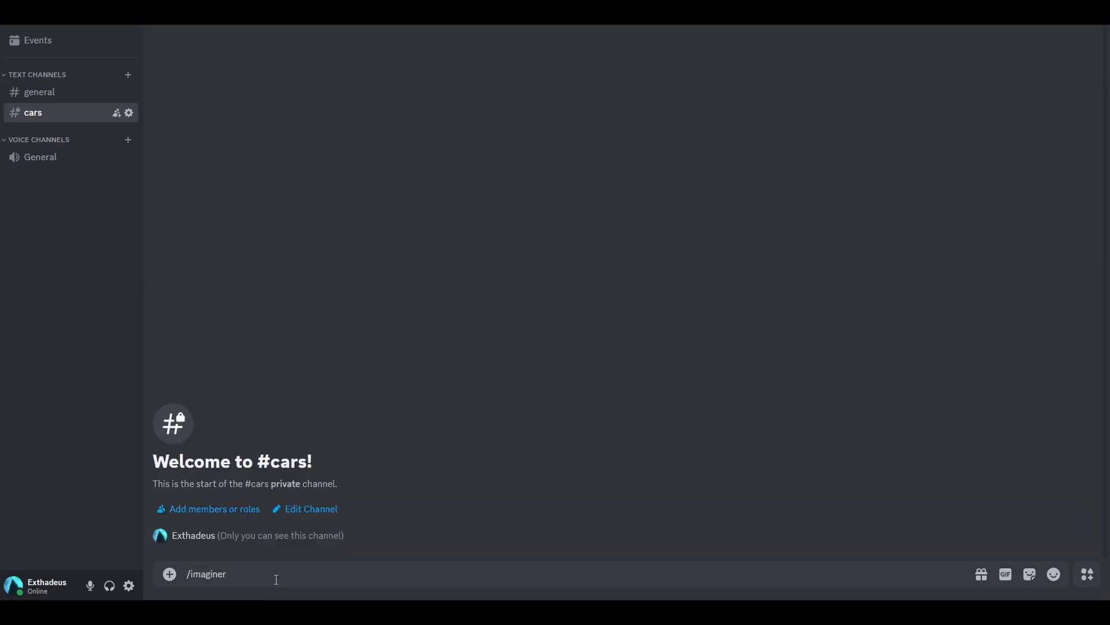
key("BackSpace")
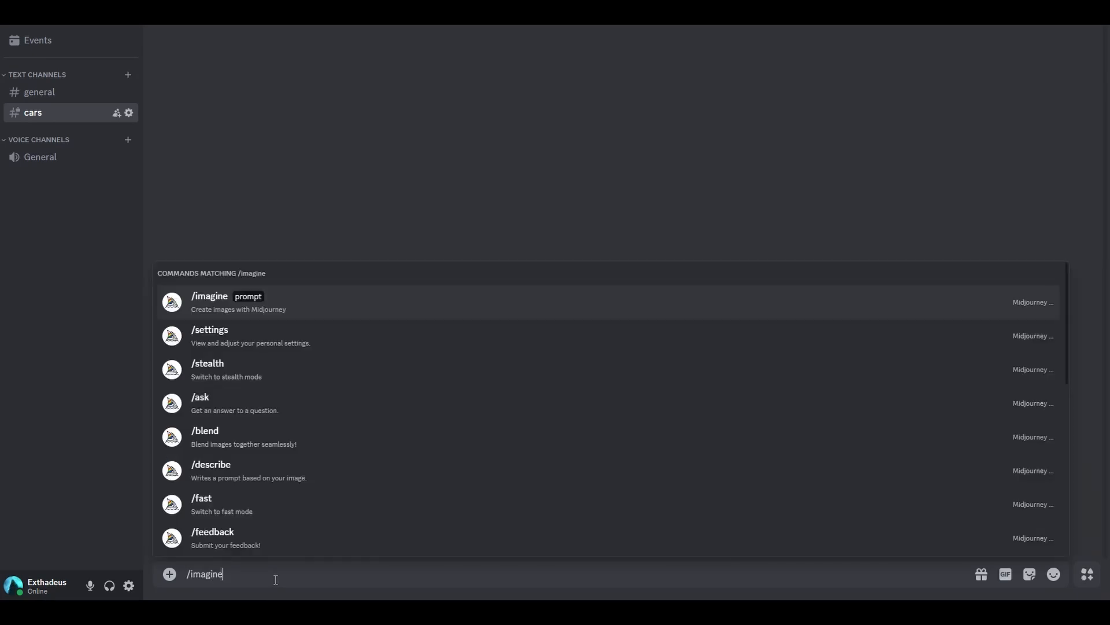
left_click(249, 303)
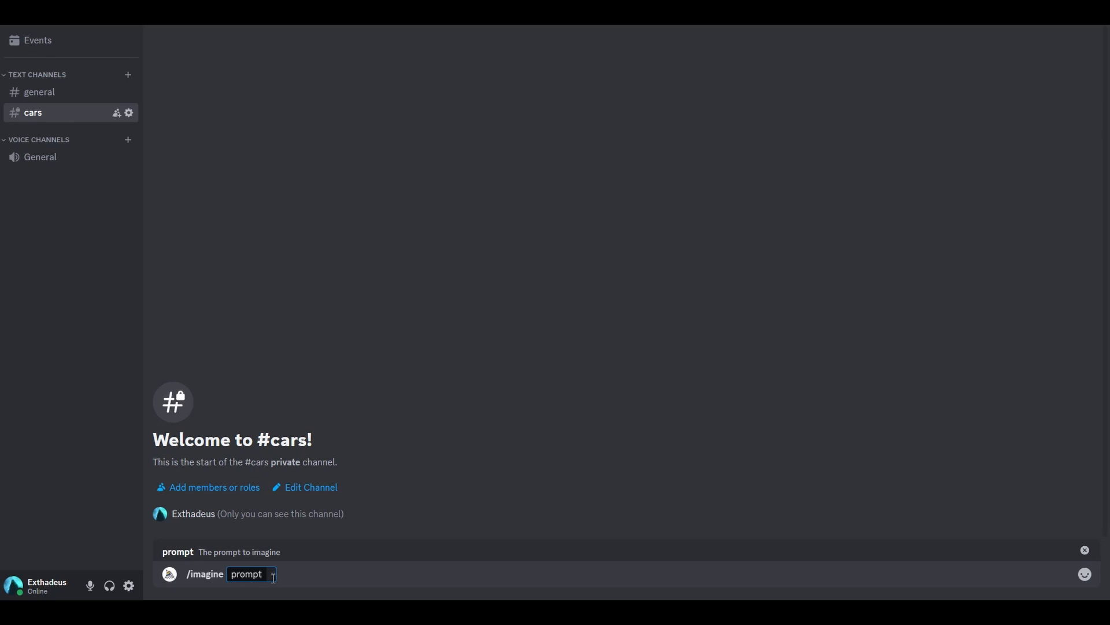
key("BackSpace")
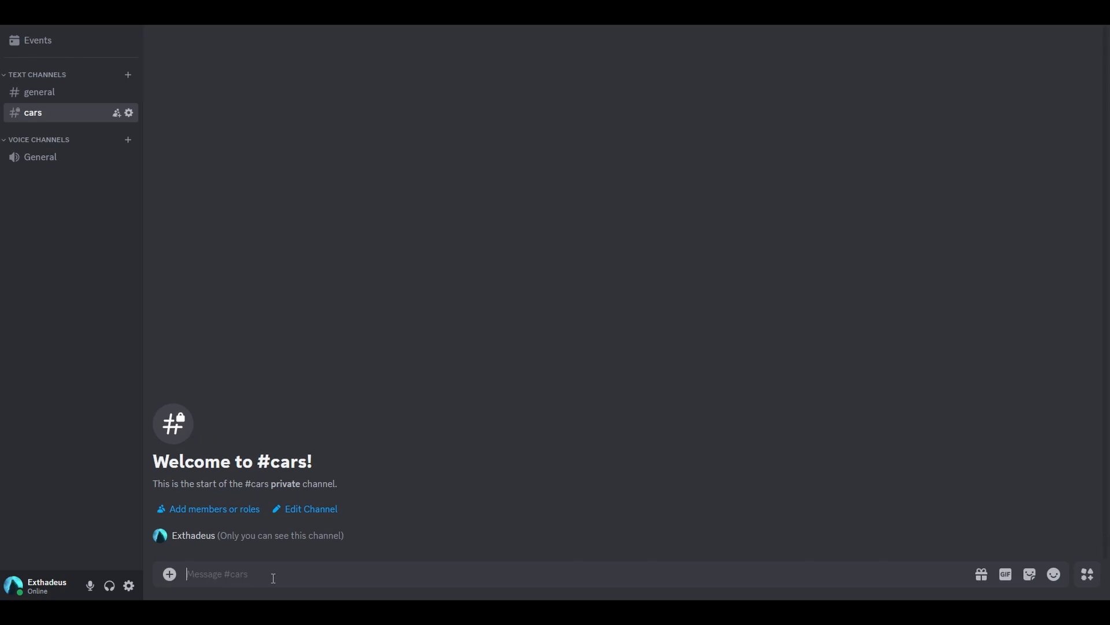
- Start an /imagine command in the cars channel with the prompt "A teel turqoise 1957 Chevrolet Bel Air Hard Top Coup."
type("/imagine")
key("Tab")
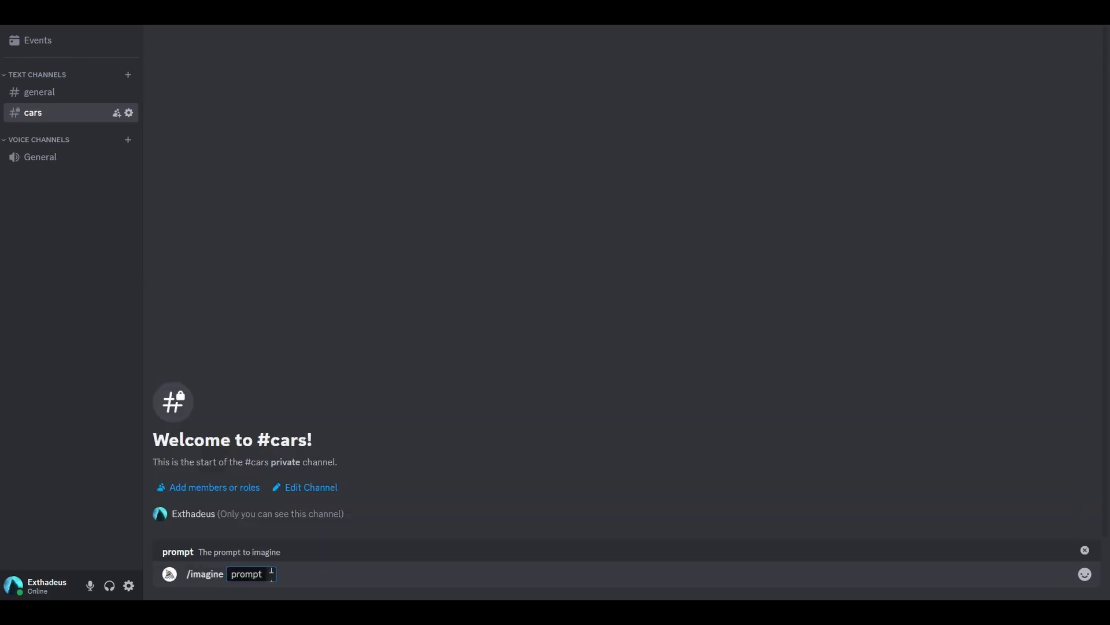
type("A teel turqo")
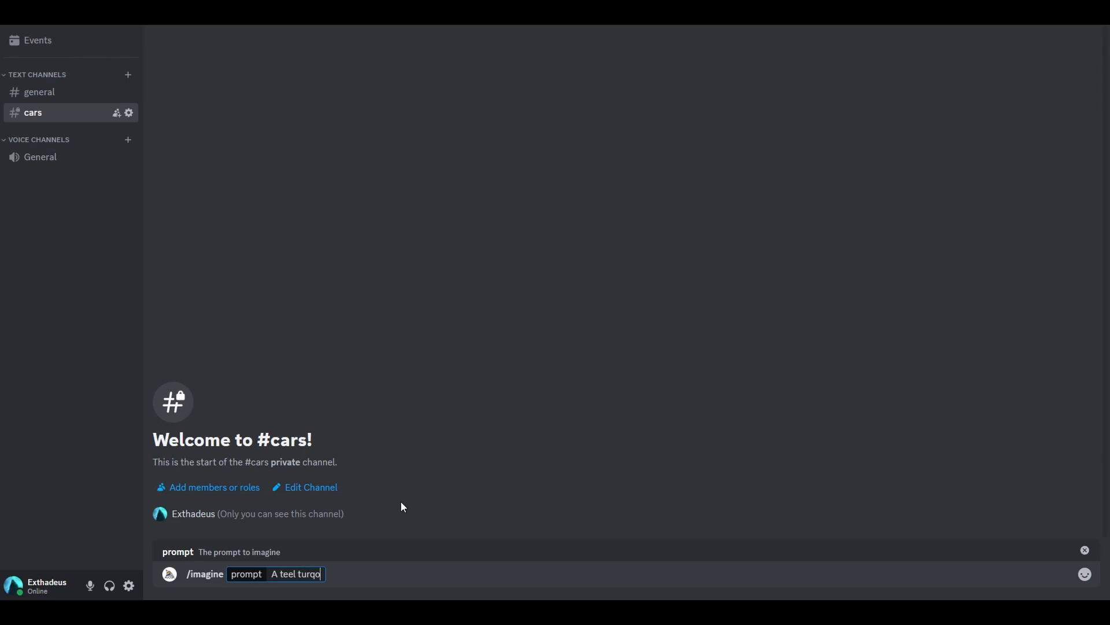
type("ise 1957 Chevrolet Bel Air Hard Top Coup.")
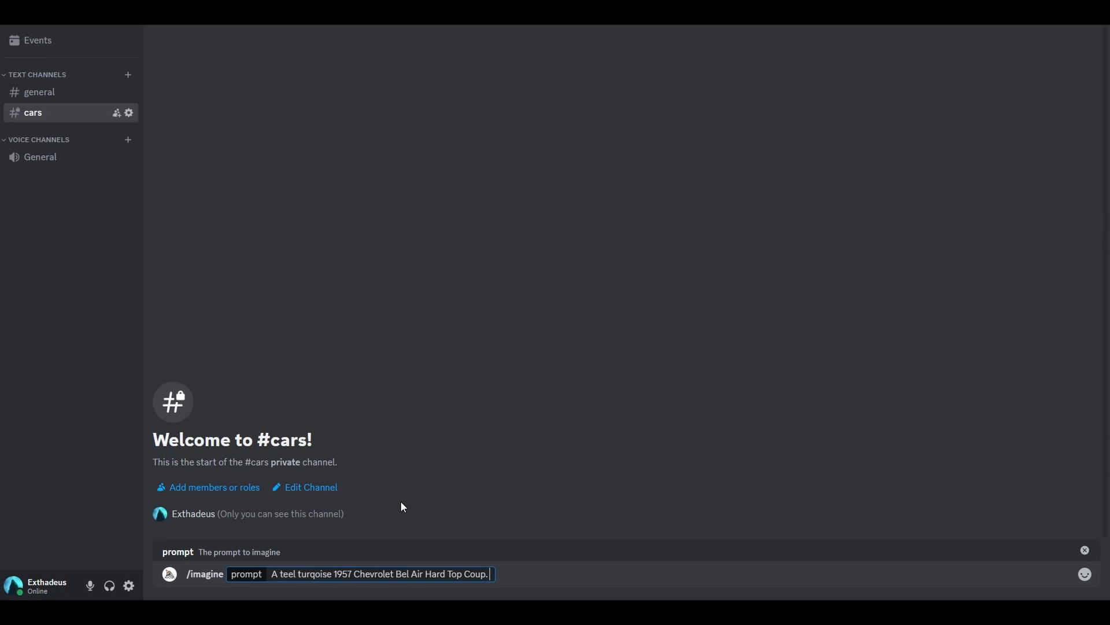
- Extend the prompt with "It has two circular headlights with a chrome front grill. It has white wall tires, and two tailfins in the back."
type(" It has two circular headlights with a chrome front grill. It has w")
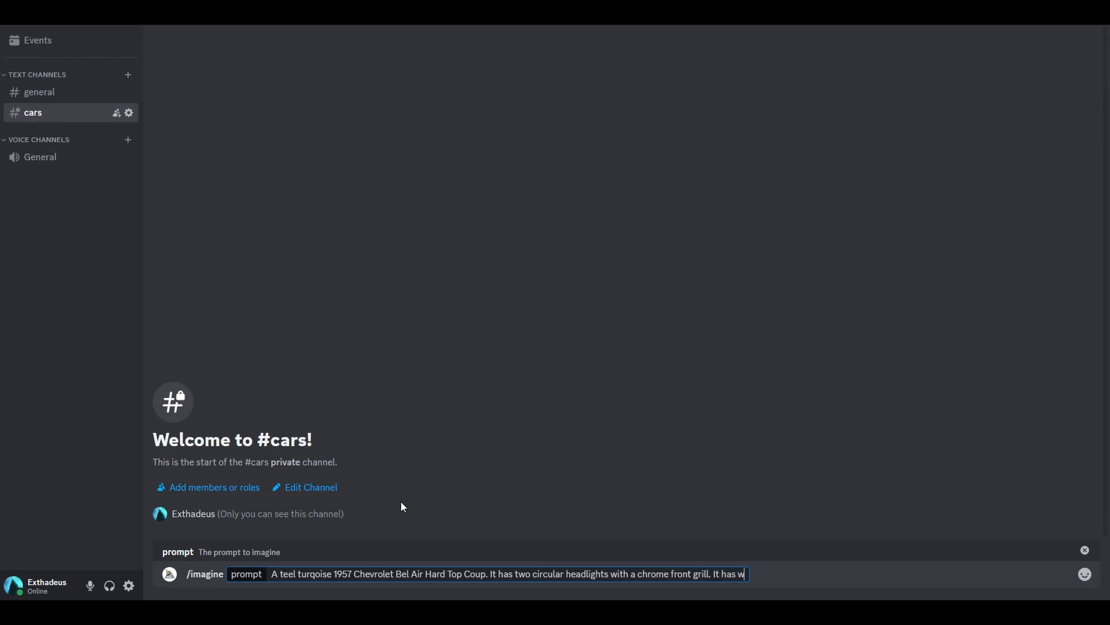
type("hite wall tires, and two tailfins in the back. ")
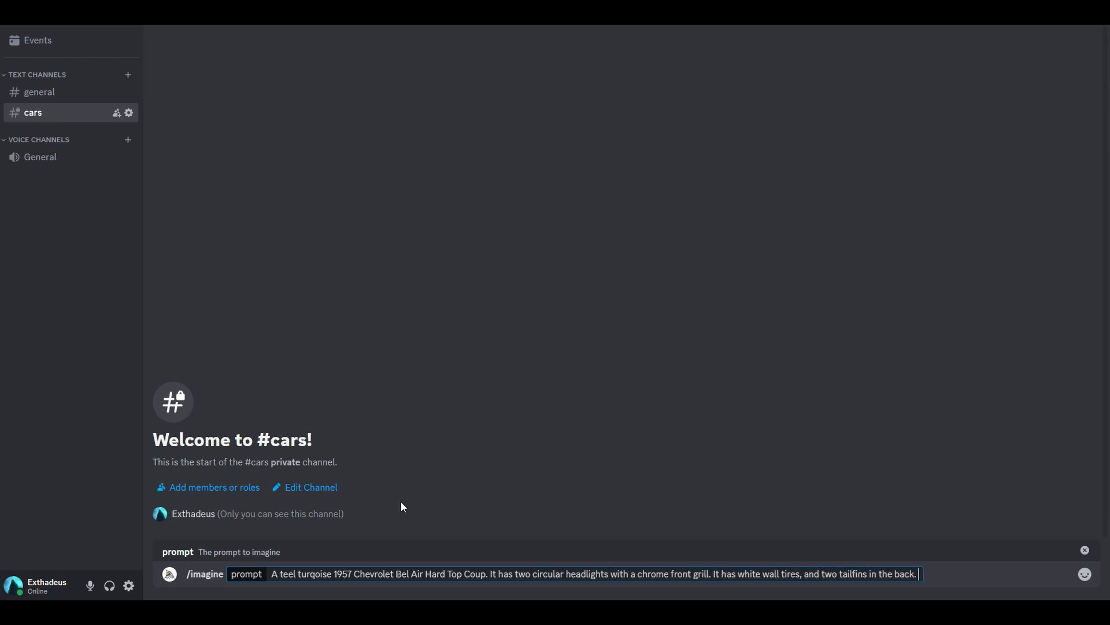
- Append the parameters --v 6.1 and --ar 5:4 to the car prompt and submit it to generate the images
type("--v 6.1")
type("--ar 5:4")
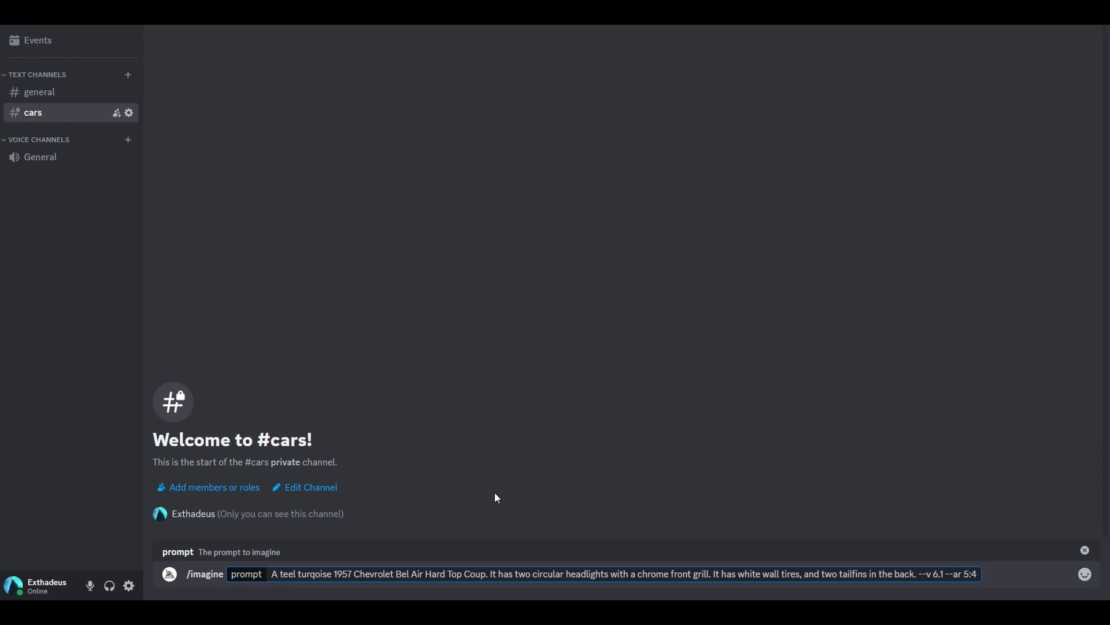
left_click_drag(925, 573, 950, 574)
left_click(976, 574)
left_click_drag(946, 574, 977, 575)
left_click(984, 575)
key("Return")
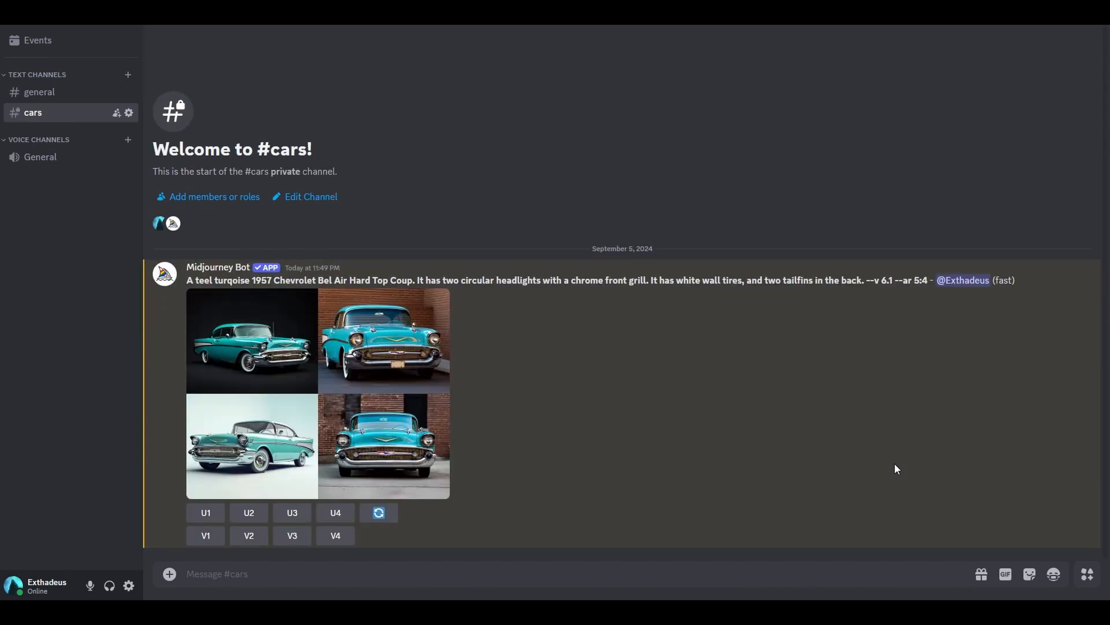
- Open the generated four-car image grid in the browser and examine the individual cars at full size
left_click(405, 420)
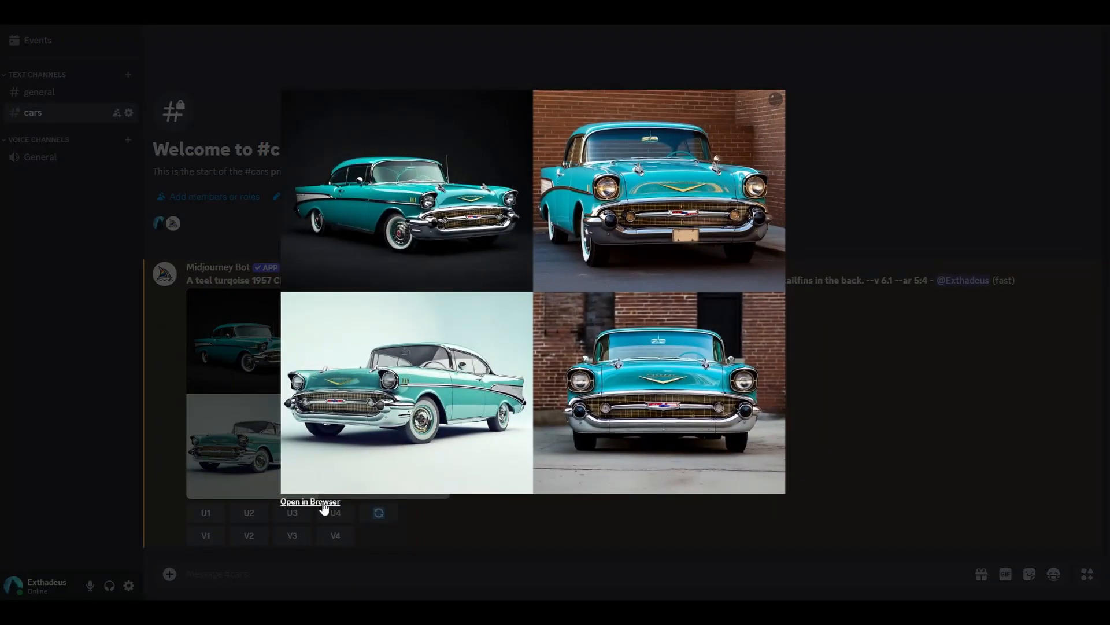
left_click(321, 502)
left_click(399, 254)
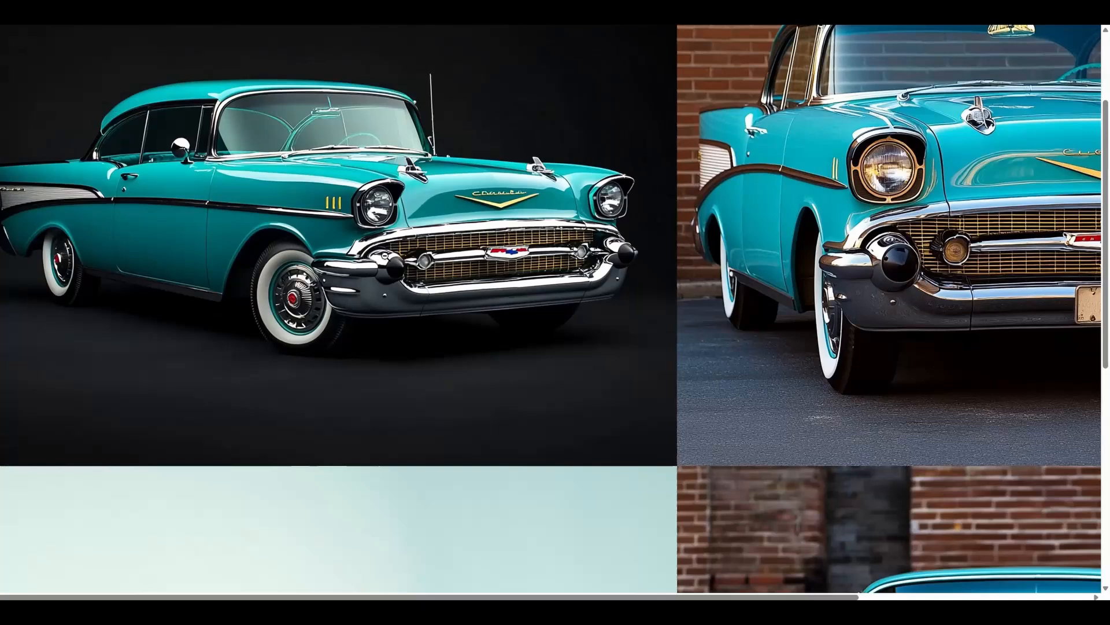
scroll(363, 323, "up", 1)
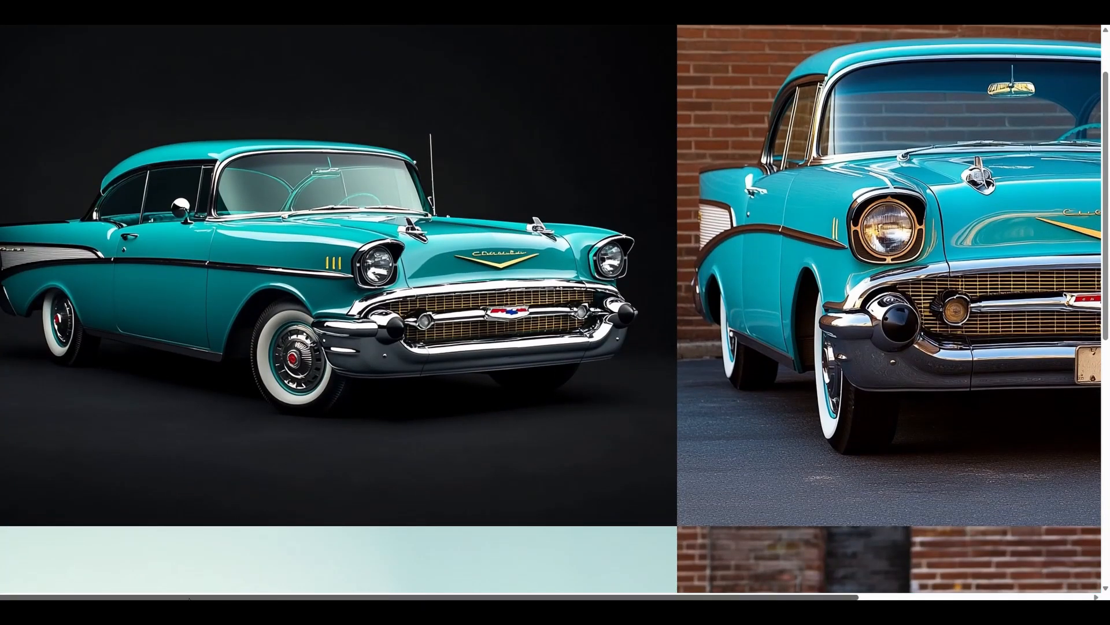
scroll(713, 534, "right", 5)
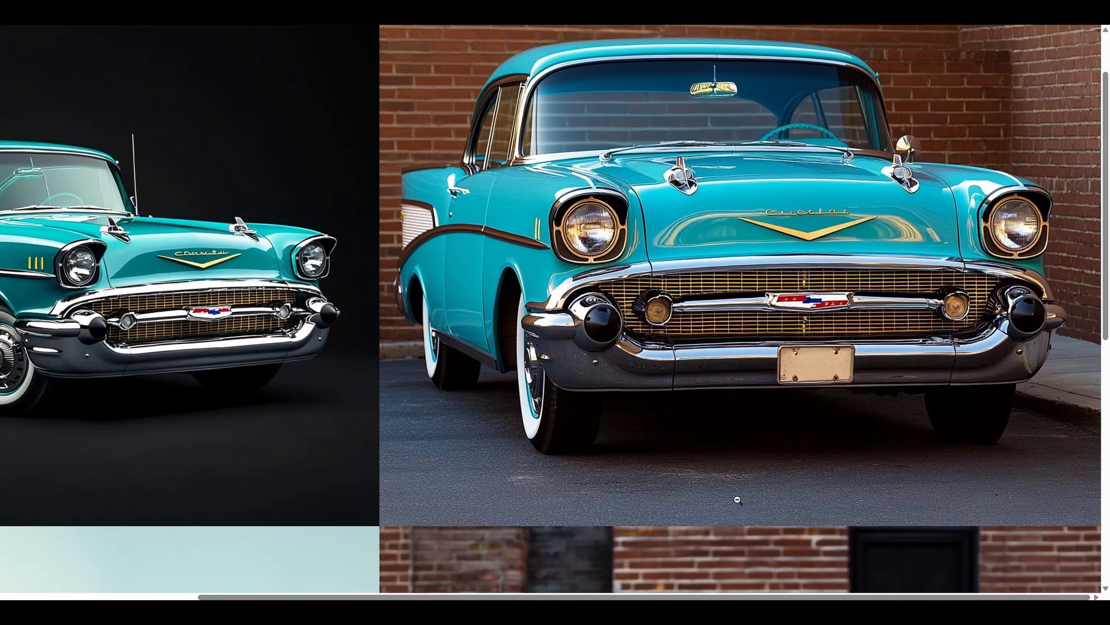
scroll(729, 504, "down", 8)
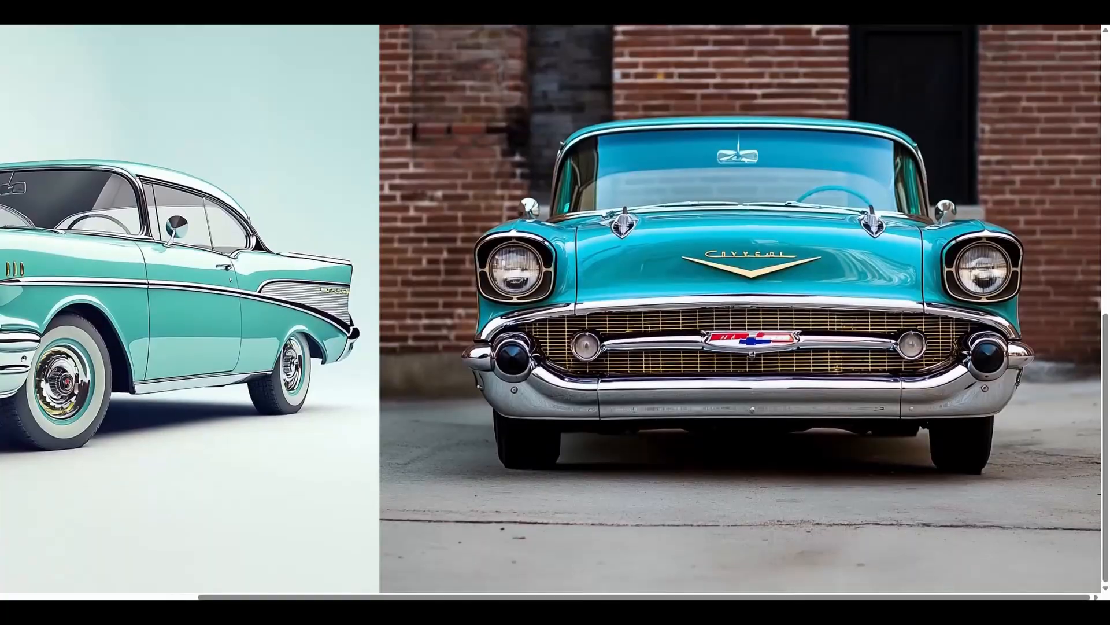
- Compare the studio-style and brick-wall cars in the first image grid at full size, checking the hood emblem and lettering
scroll(704, 466, "left", 5)
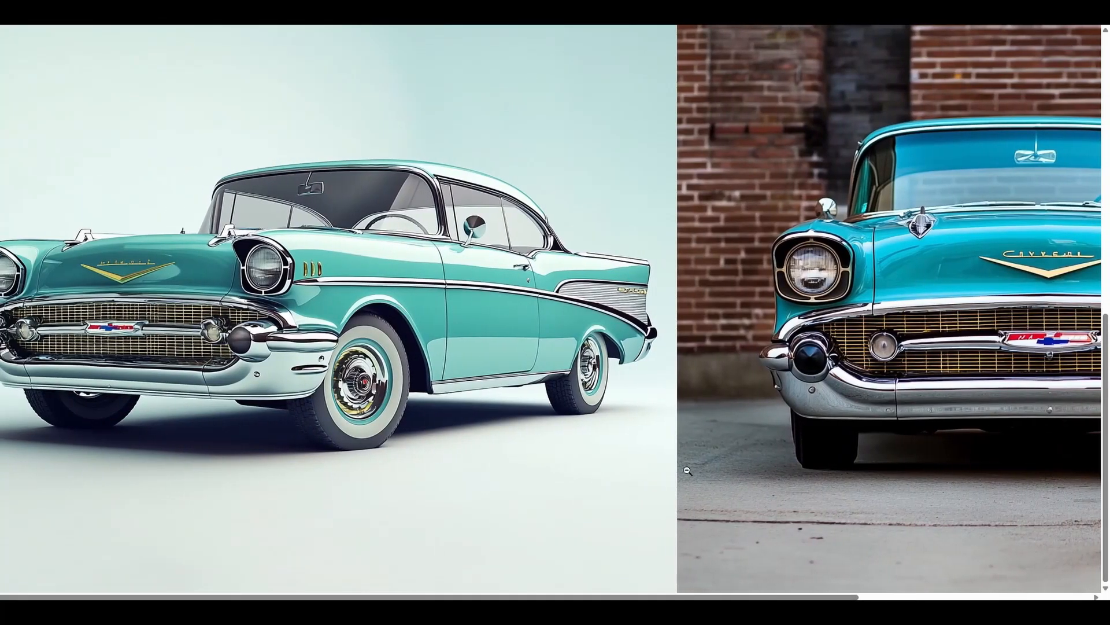
scroll(705, 466, "up", 1)
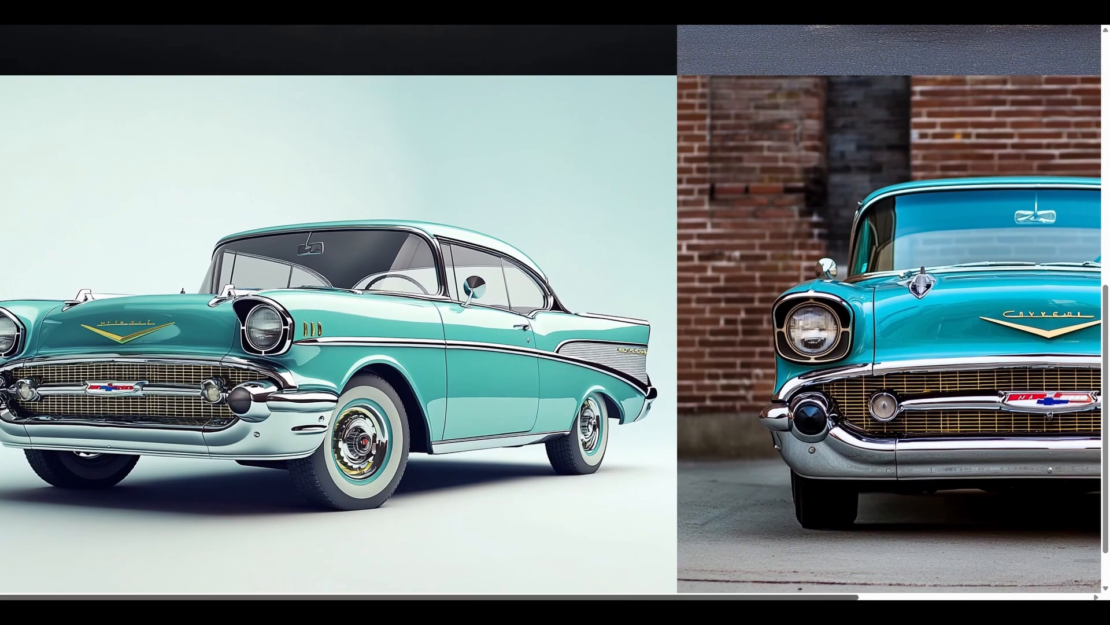
scroll(679, 516, "right", 5)
scroll(767, 503, "up", 8)
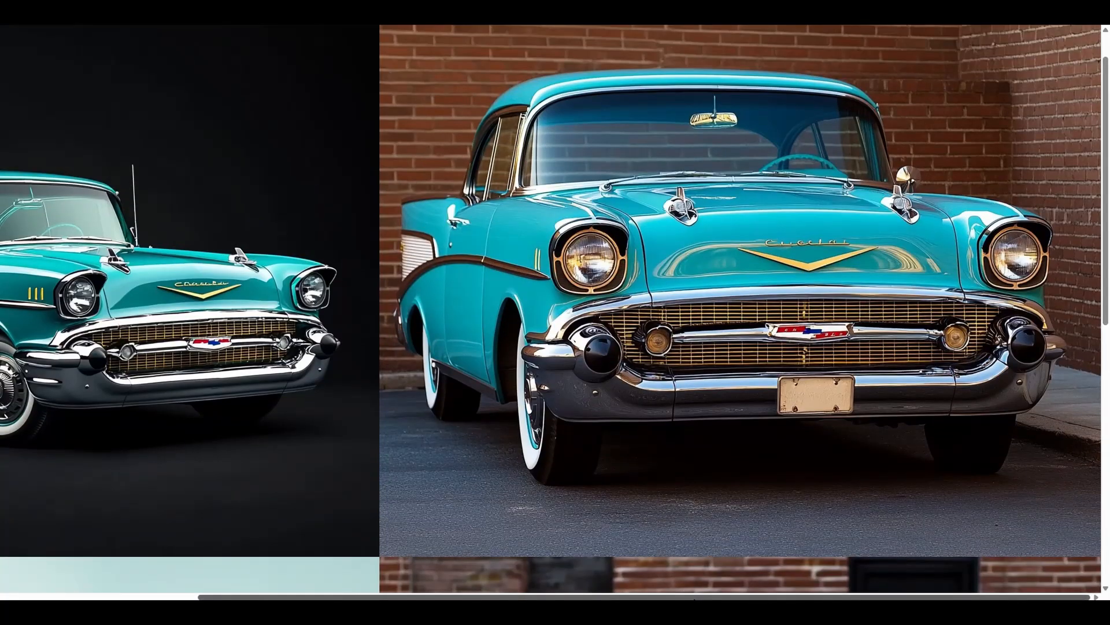
scroll(382, 597, "left", 5)
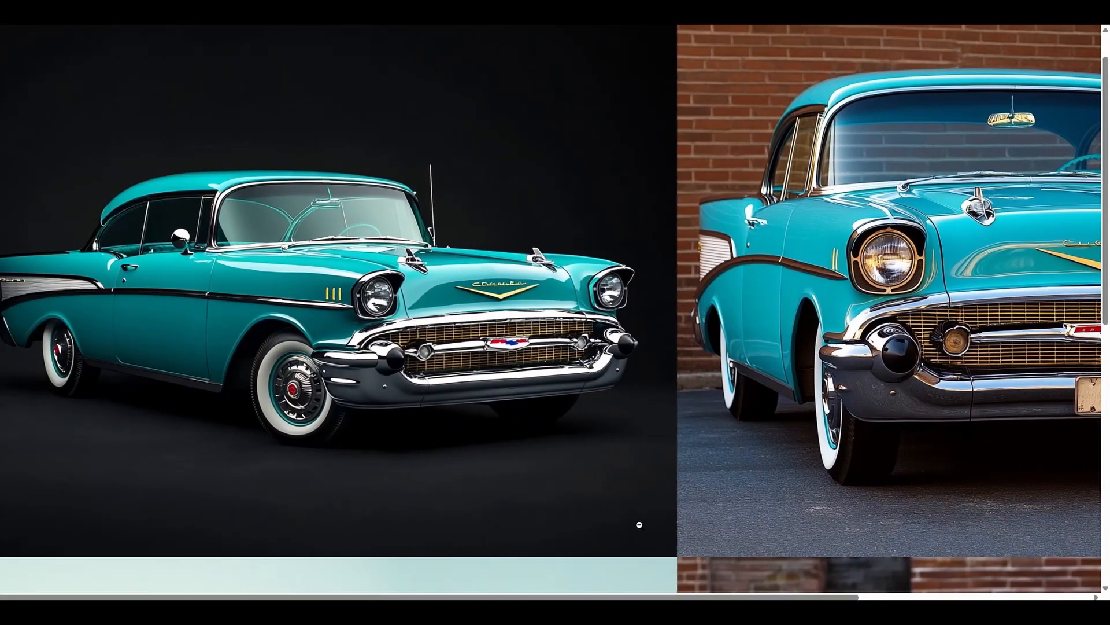
scroll(664, 516, "down", 10)
scroll(683, 491, "right", 2)
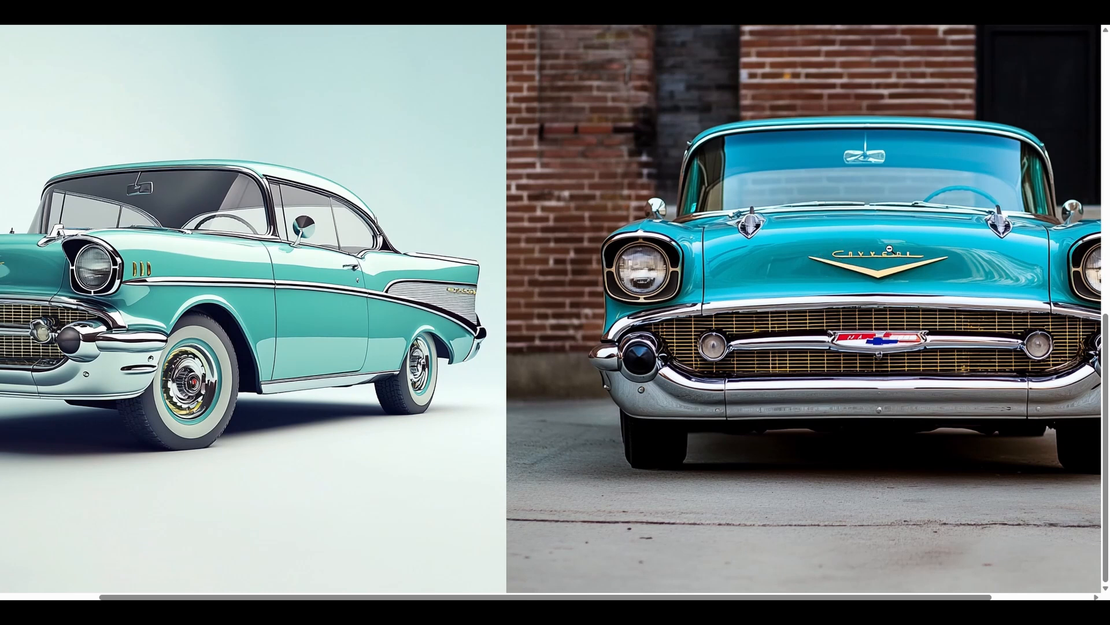
left_click(839, 272)
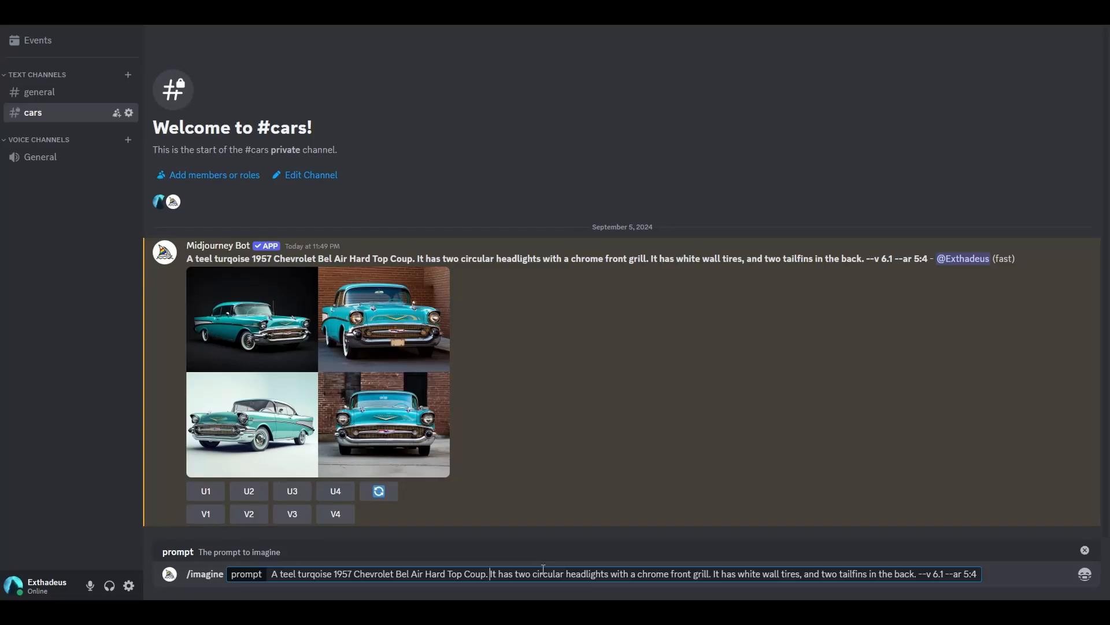
- Insert "Across the hood is "Chevrolet," written in cursive golden writing." after the prompt's first sentence and submit it
type("Across the hood is \"Chevrolet,\" ")
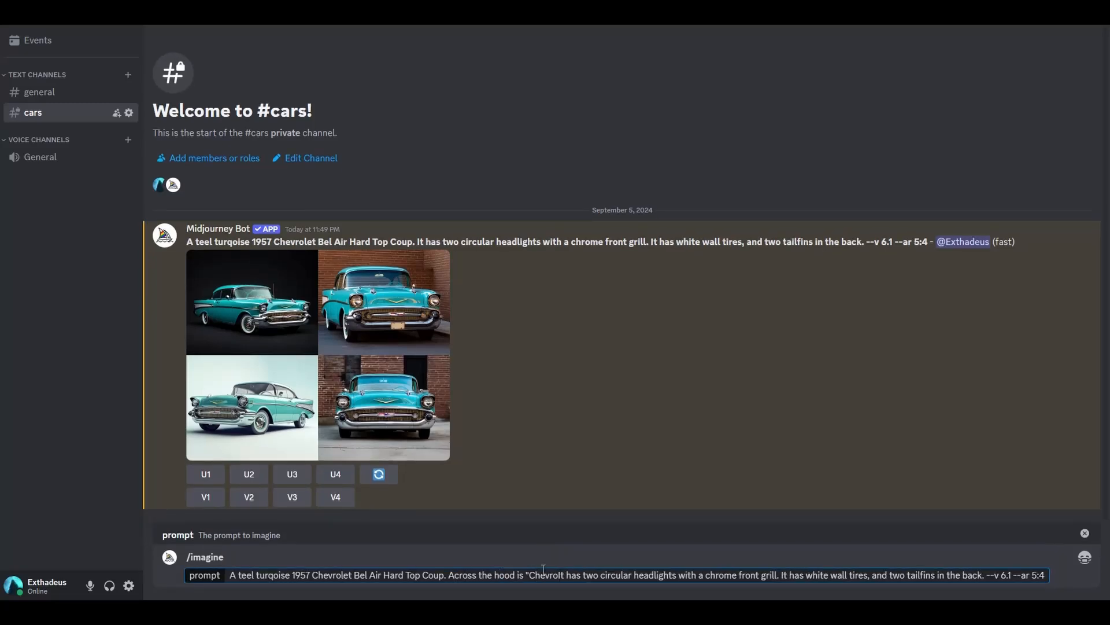
type("written in cursive golden writing.")
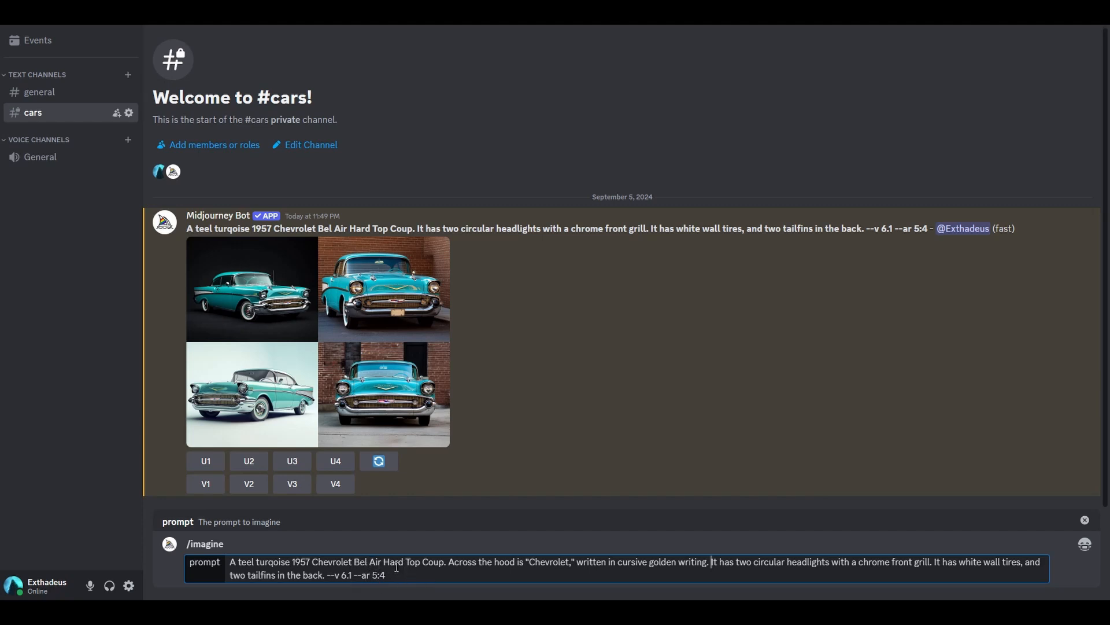
left_click(417, 574)
key("Return")
- Open the newly generated grid in the browser and examine the hood lettering on each of the four cars
left_click(318, 486)
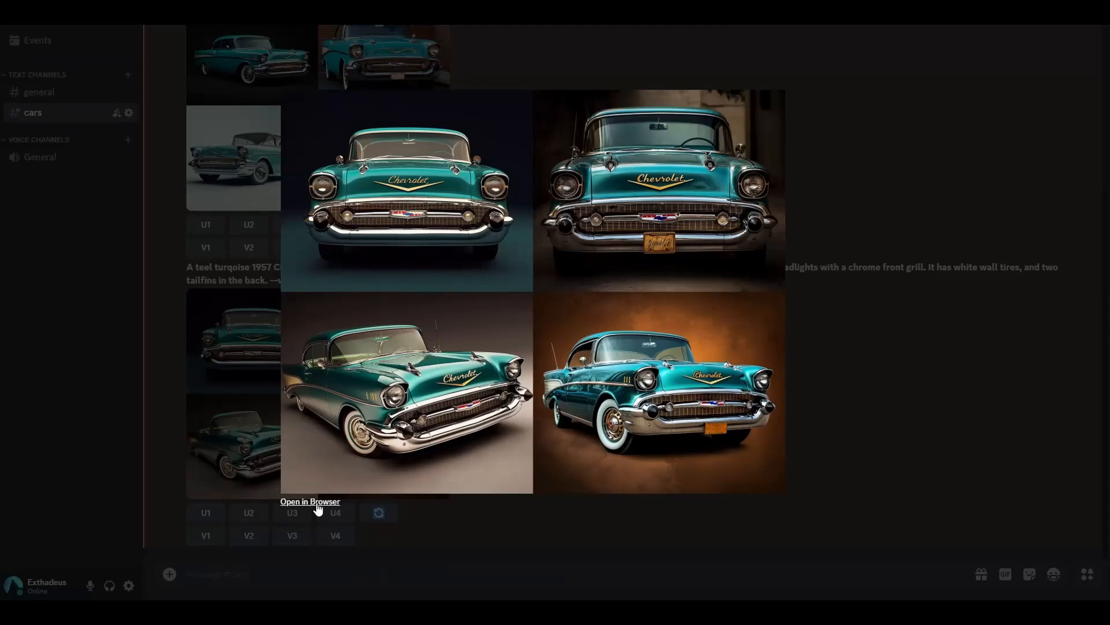
left_click(317, 503)
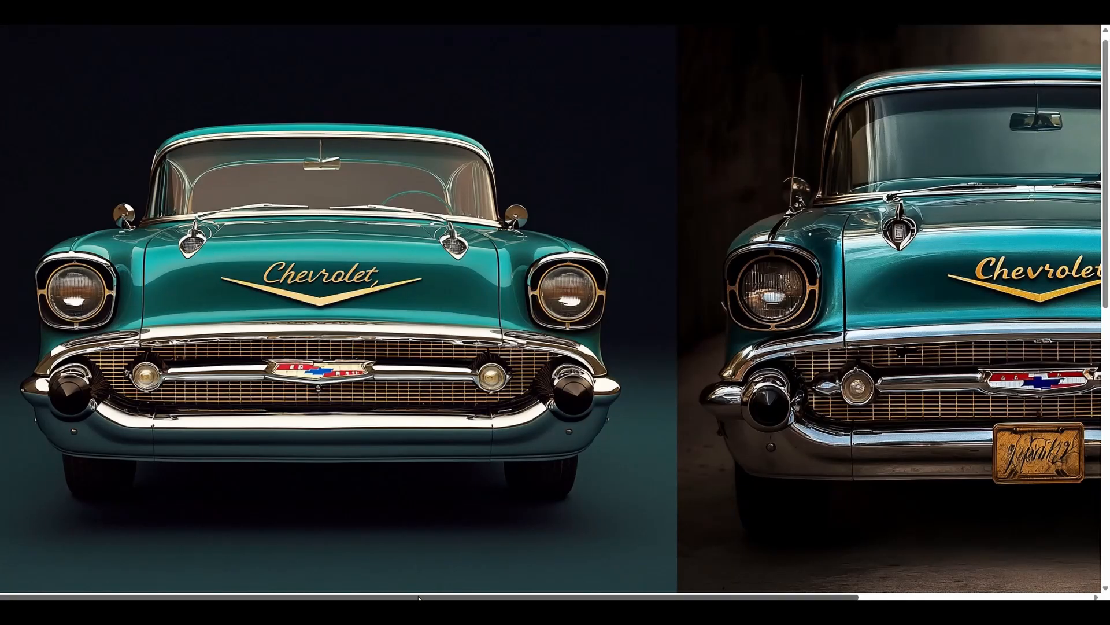
left_click_drag(418, 597, 505, 596)
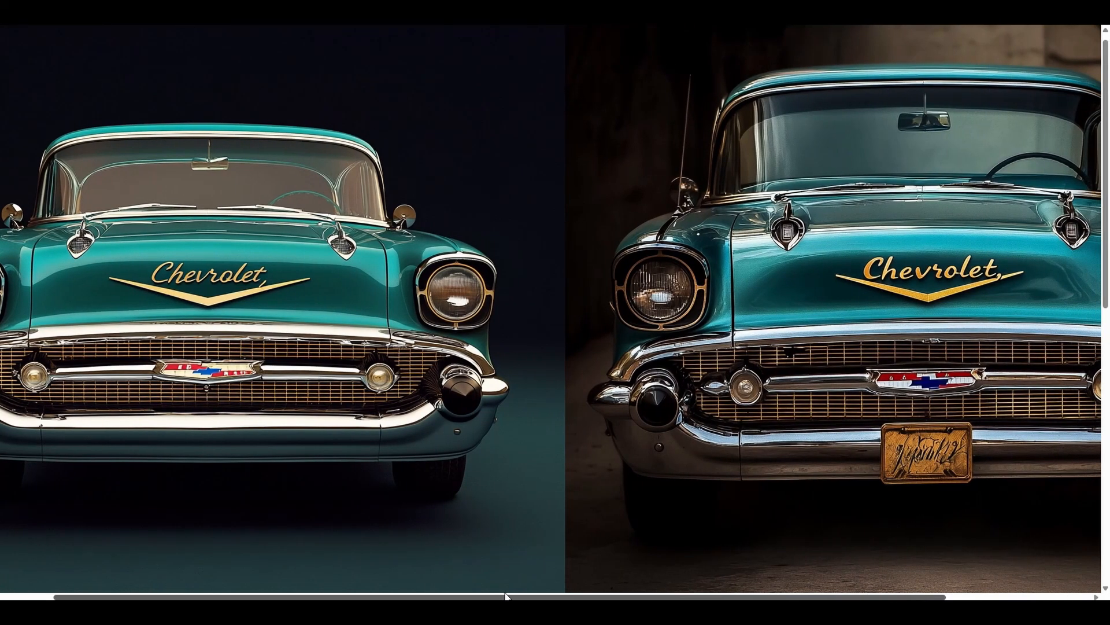
scroll(462, 550, "down", 10)
scroll(463, 549, "left", 1)
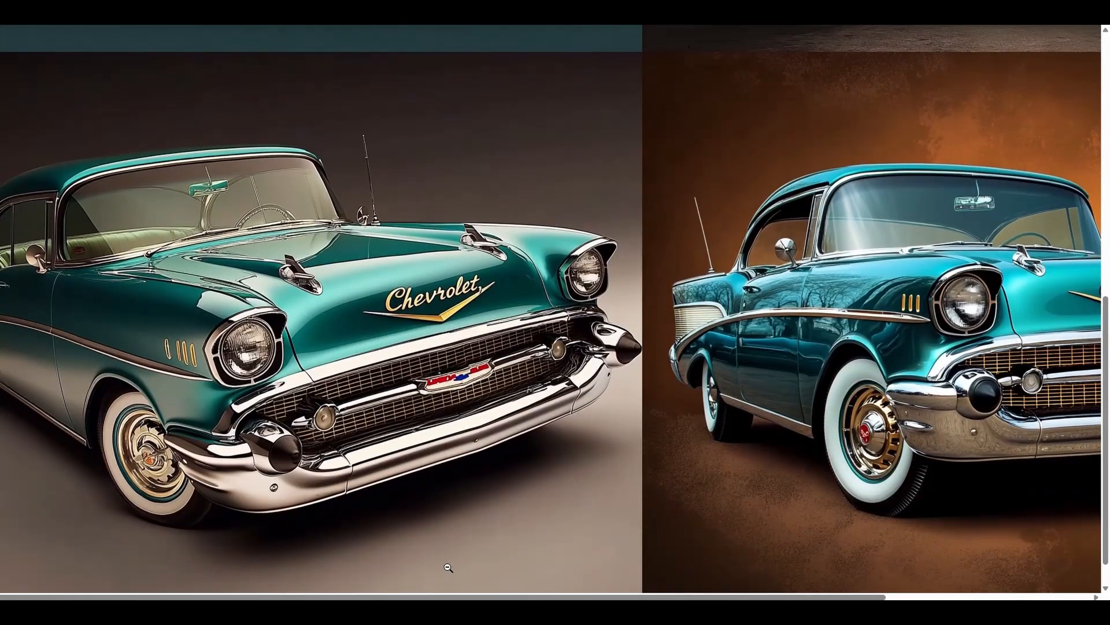
left_click_drag(448, 596, 643, 595)
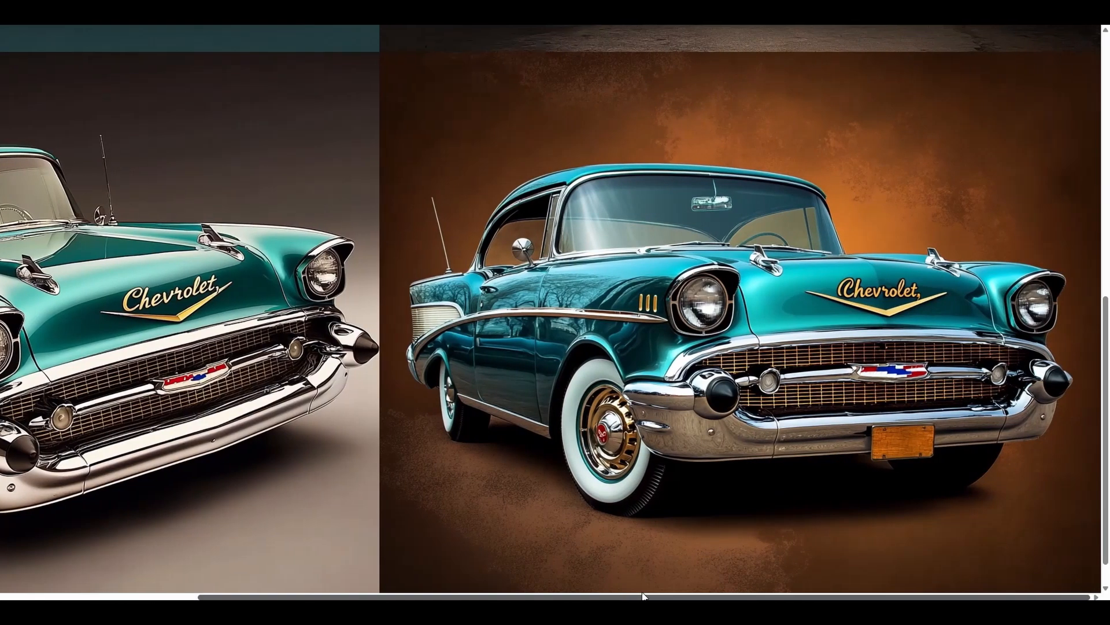
scroll(648, 597, "up", 8)
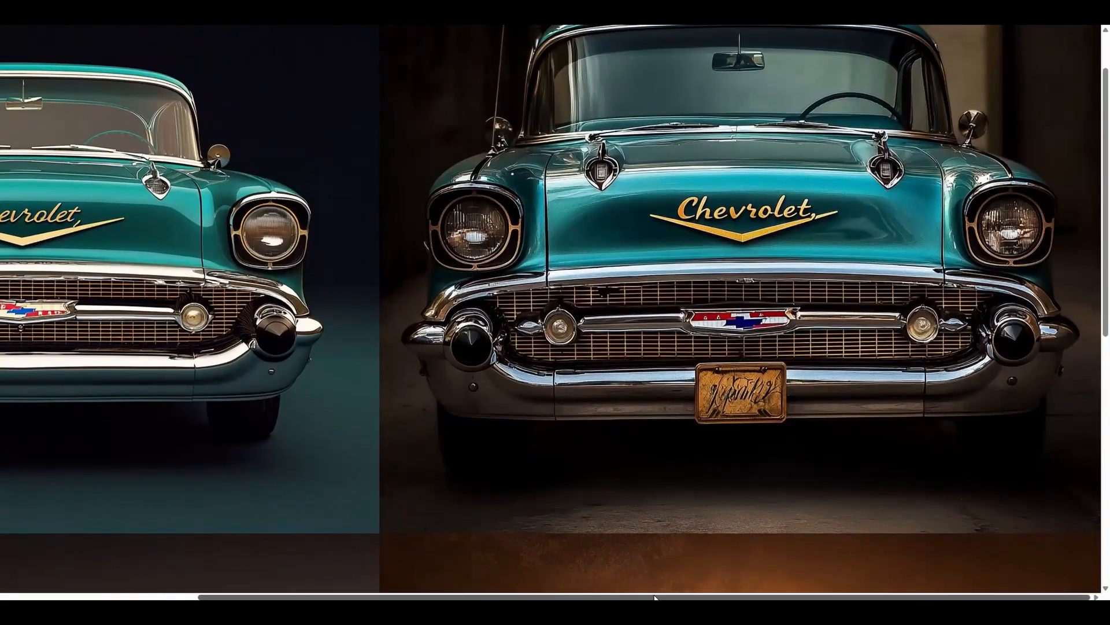
left_click_drag(655, 597, 457, 596)
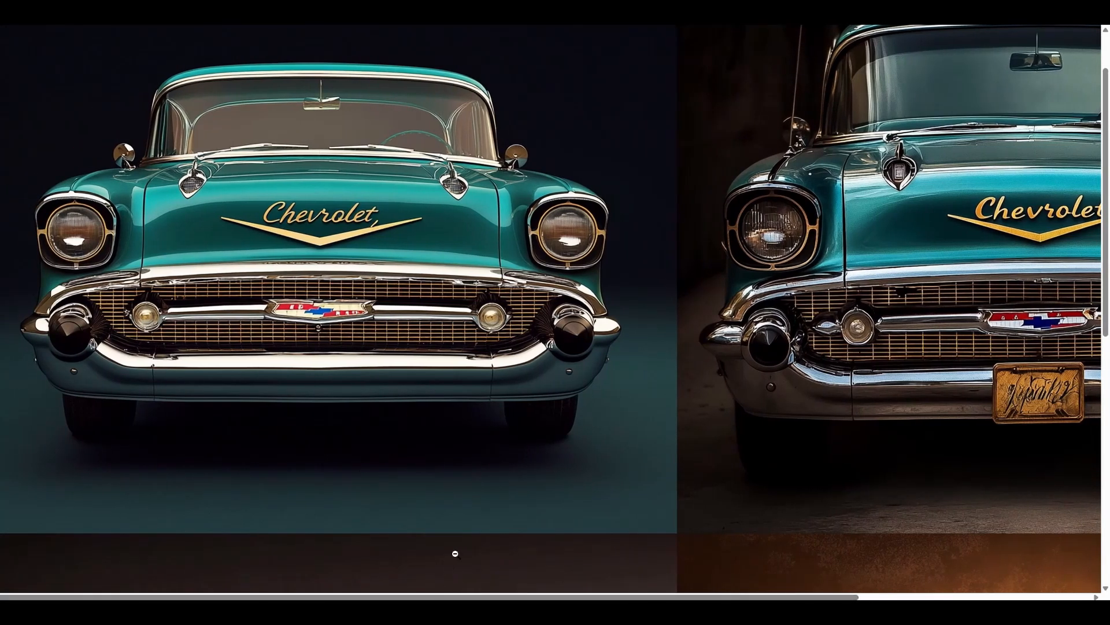
scroll(457, 552, "up", 1)
left_click_drag(461, 597, 572, 596)
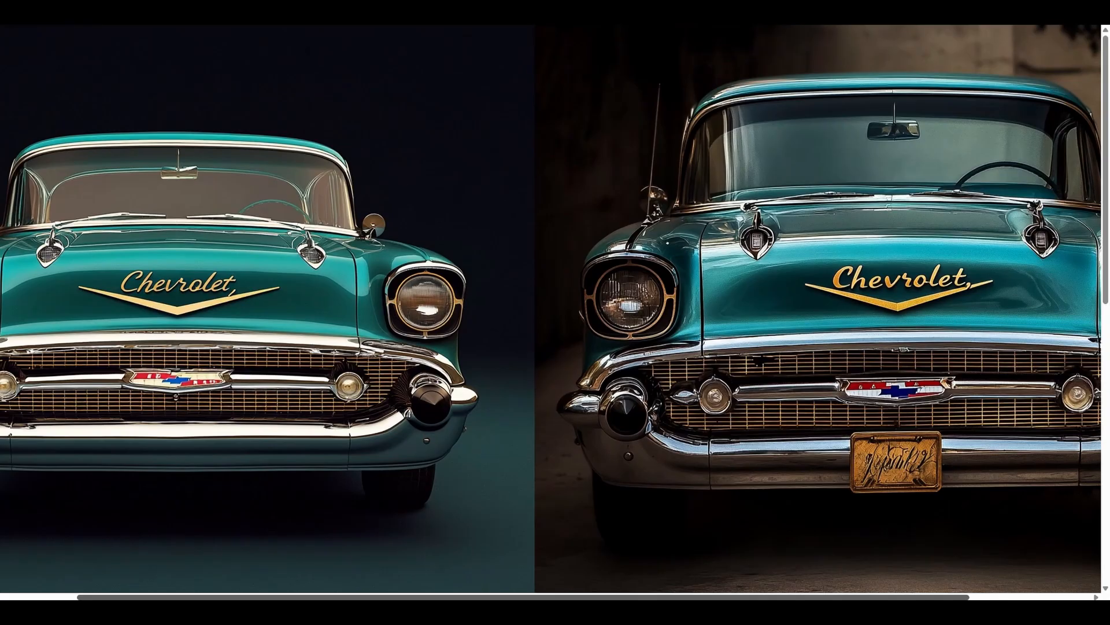
scroll(555, 312, "down", 5)
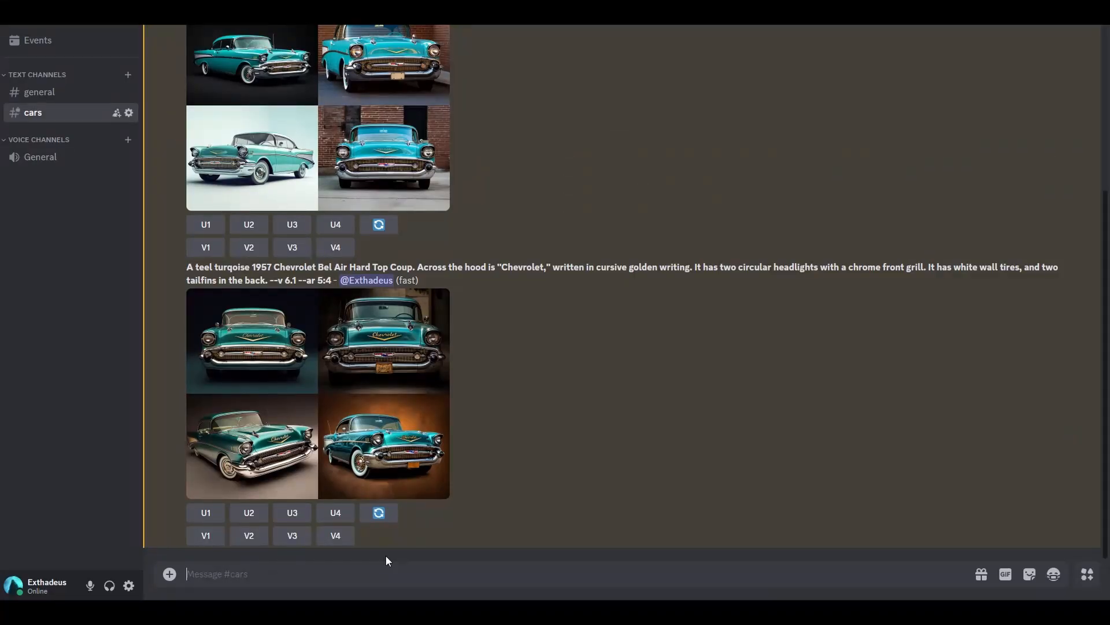
- Start a new /imagine command with the original car prompt, without the hood lettering, including --v 6.1 and --ar 5:4
type("/imagine")
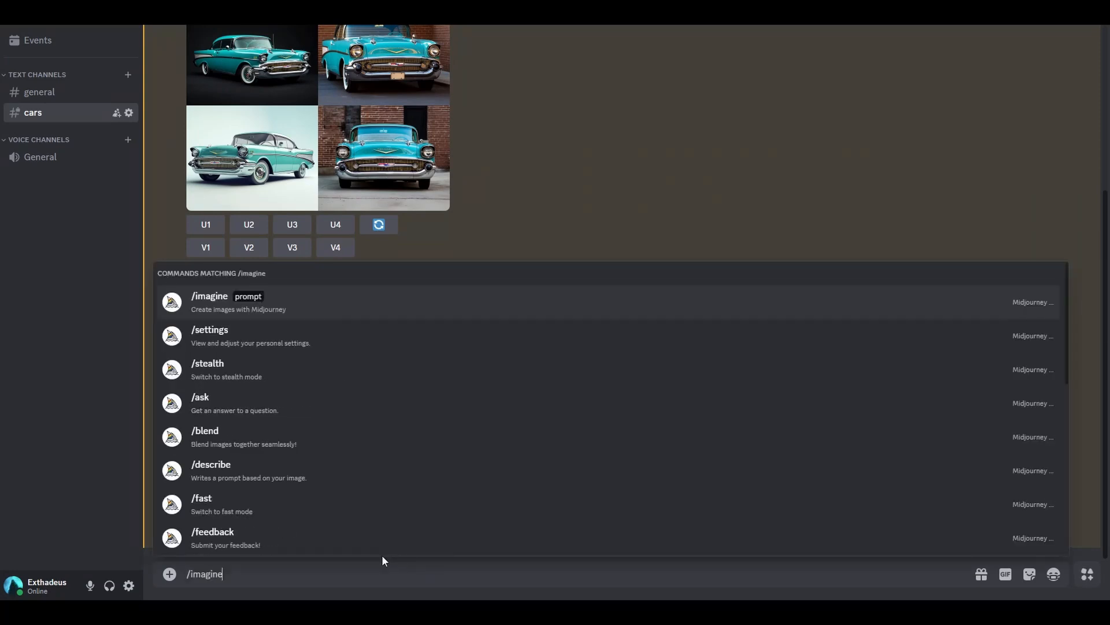
key("Tab")
type("A teel turqoise 1957 Chevrolet Bel Air Hard Top Coup. It has two circular headlights with a chrome front grill. It has white wall tires, and two tailfins in the back. --v 6.1 --ar 5:4")
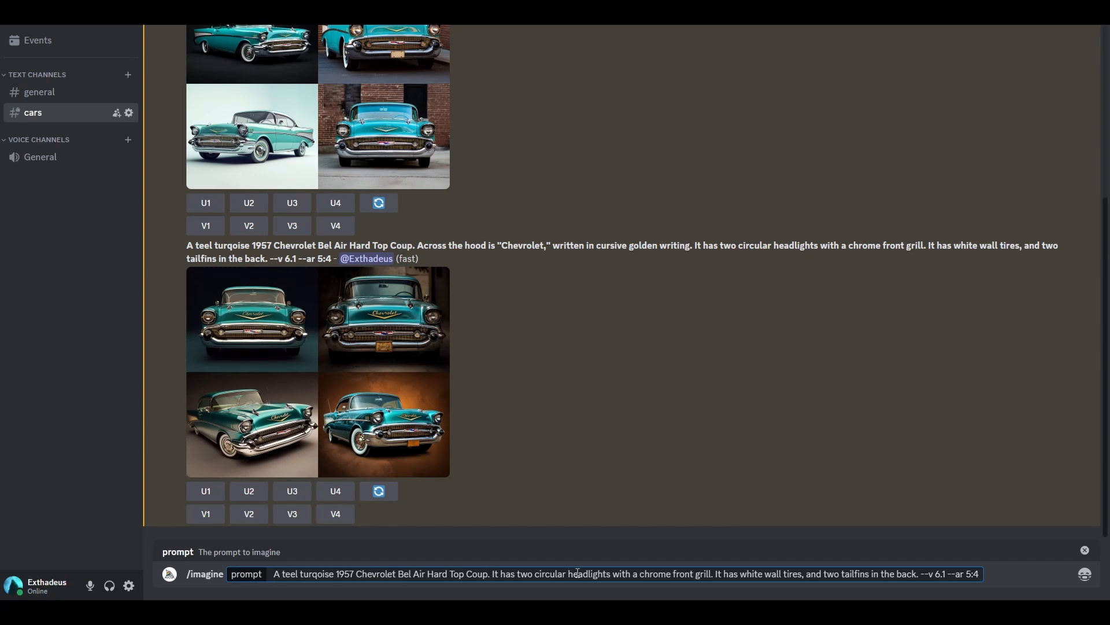
- Insert a scene before the parameters with a "calm green meadow", "lush green oaks" and a "beautiful blue" sky with "white, fluffy clouds", and submit the prompt
left_click(921, 573)
scroll(461, 508, "up", 2)
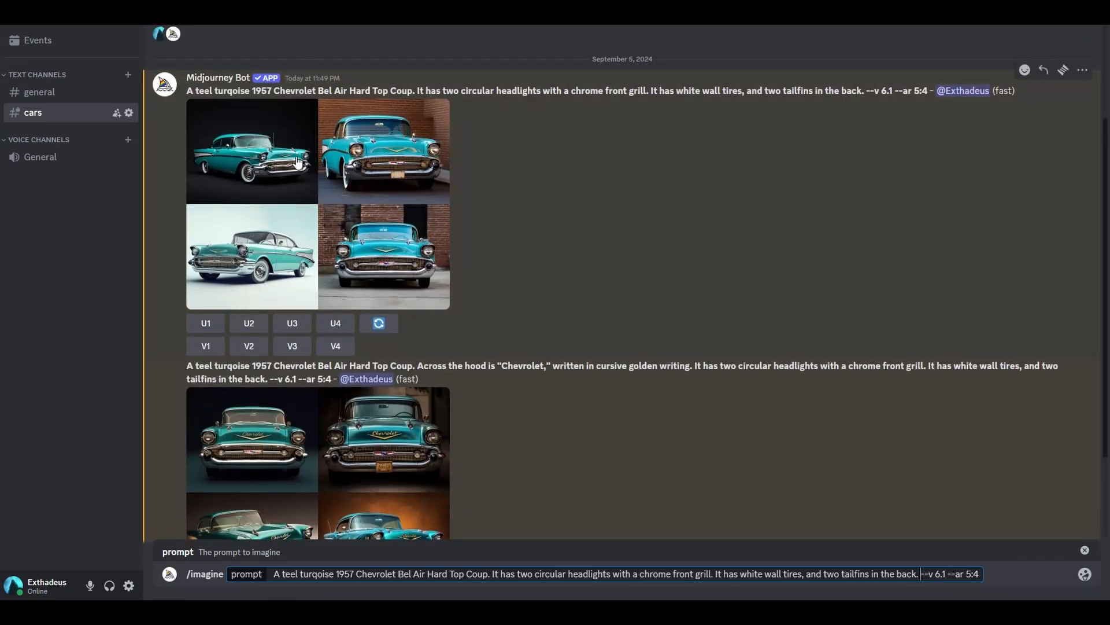
scroll(406, 281, "down", 2)
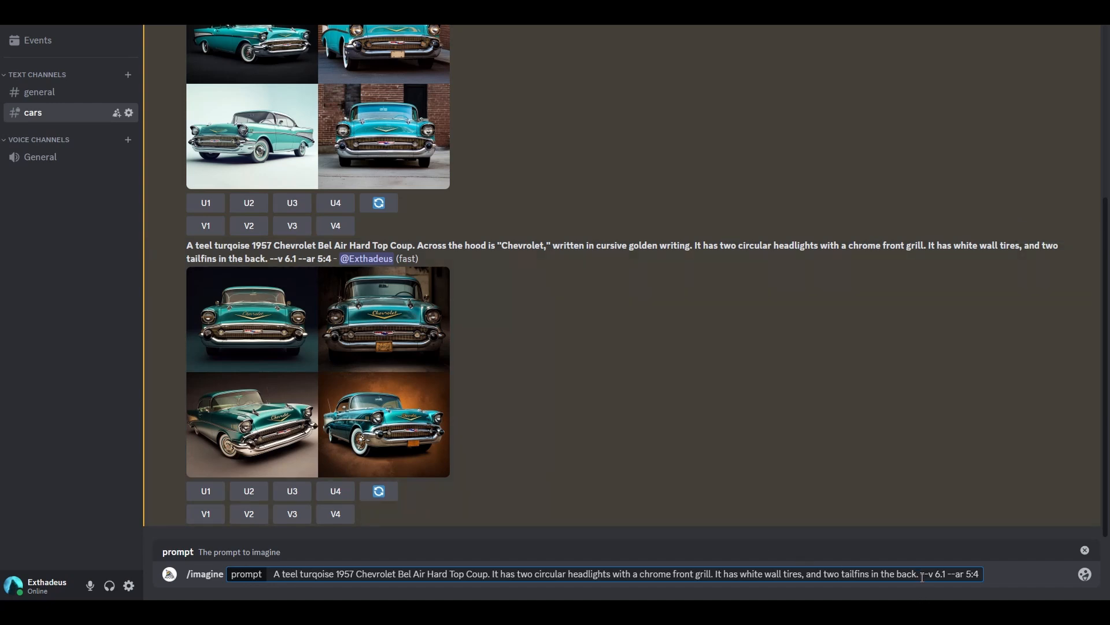
type("The vehicle is parked out in a calm green meadow, with lush green oaks across the near horizon. The sky is a beautiful blue with white, fluffy clouds.")
left_click_drag(879, 562, 726, 577)
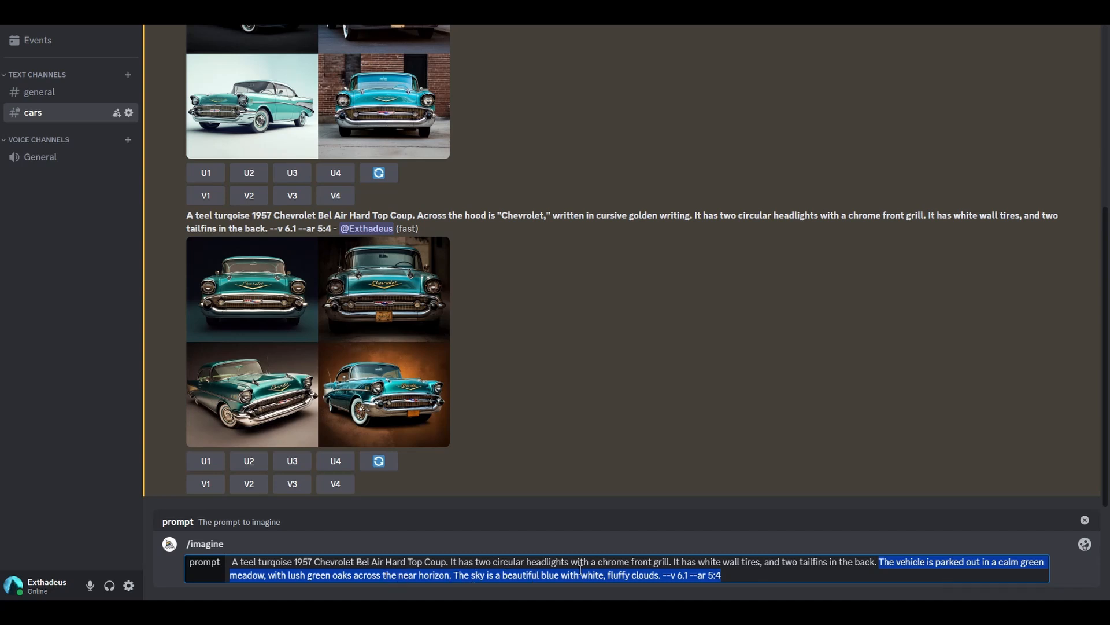
left_click(739, 573)
key("Return")
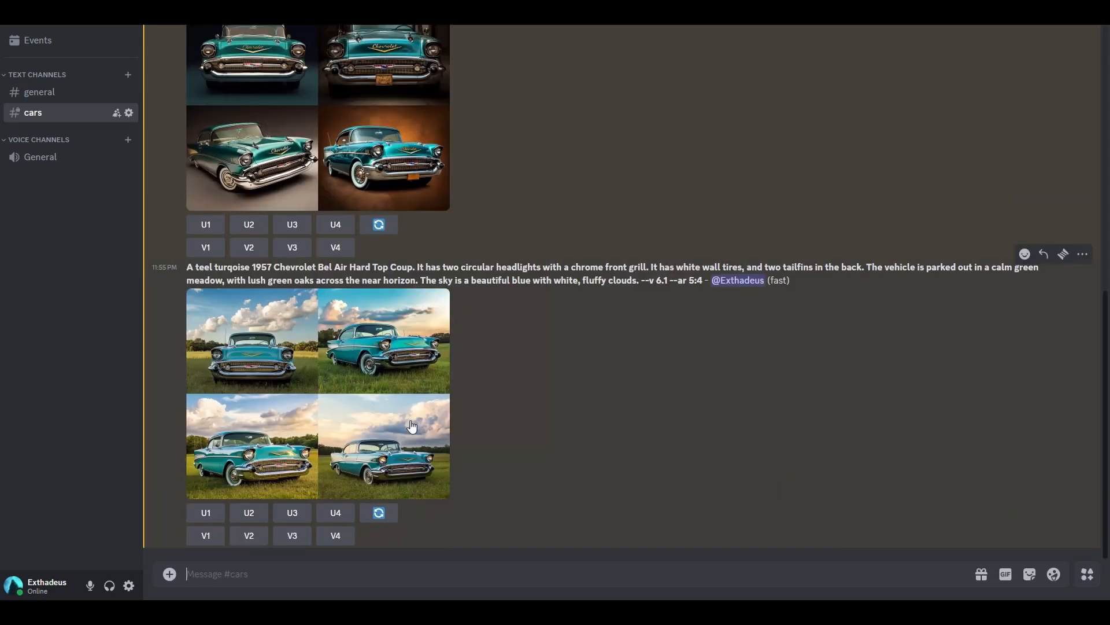
- Open the meadow image grid at full size and examine the four cars and their backgrounds
left_click(411, 426)
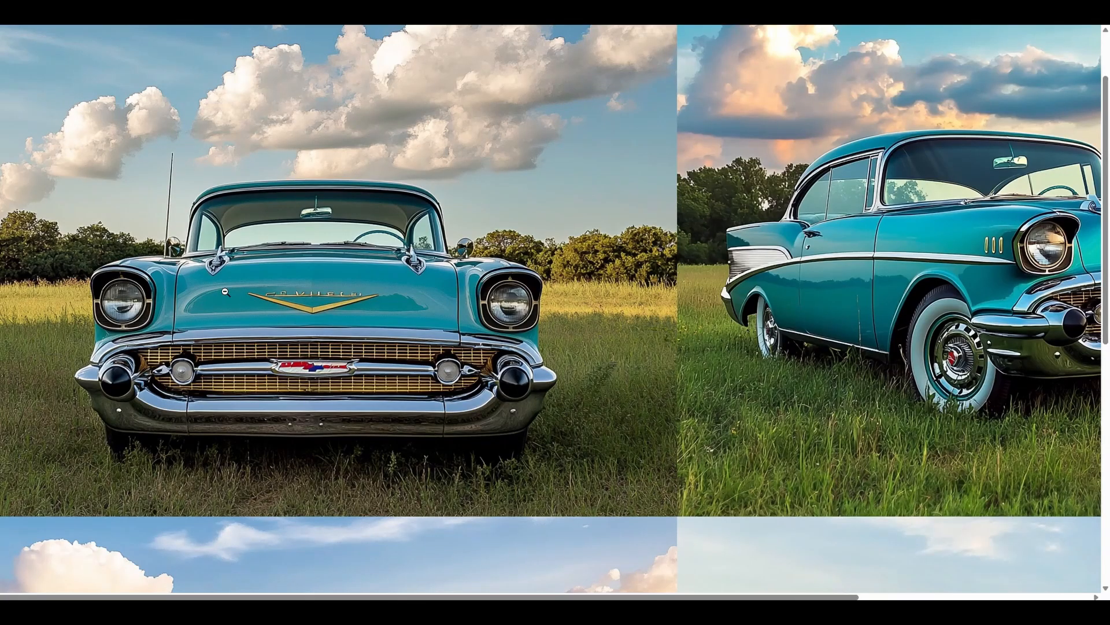
scroll(558, 577, "down", 5)
scroll(557, 577, "right", 4)
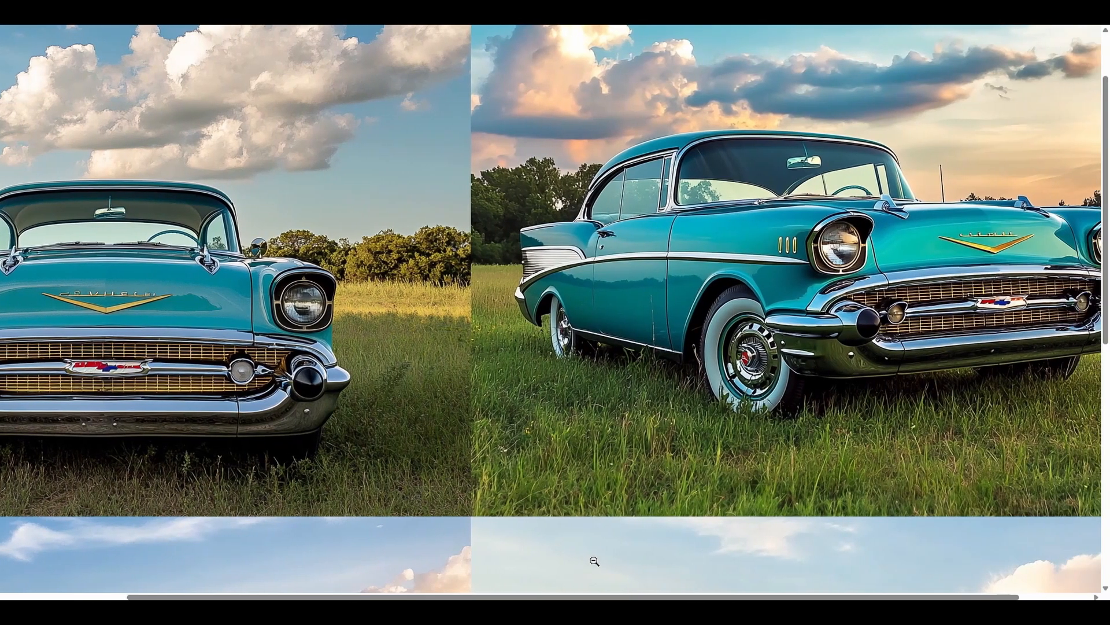
scroll(557, 578, "down", 3)
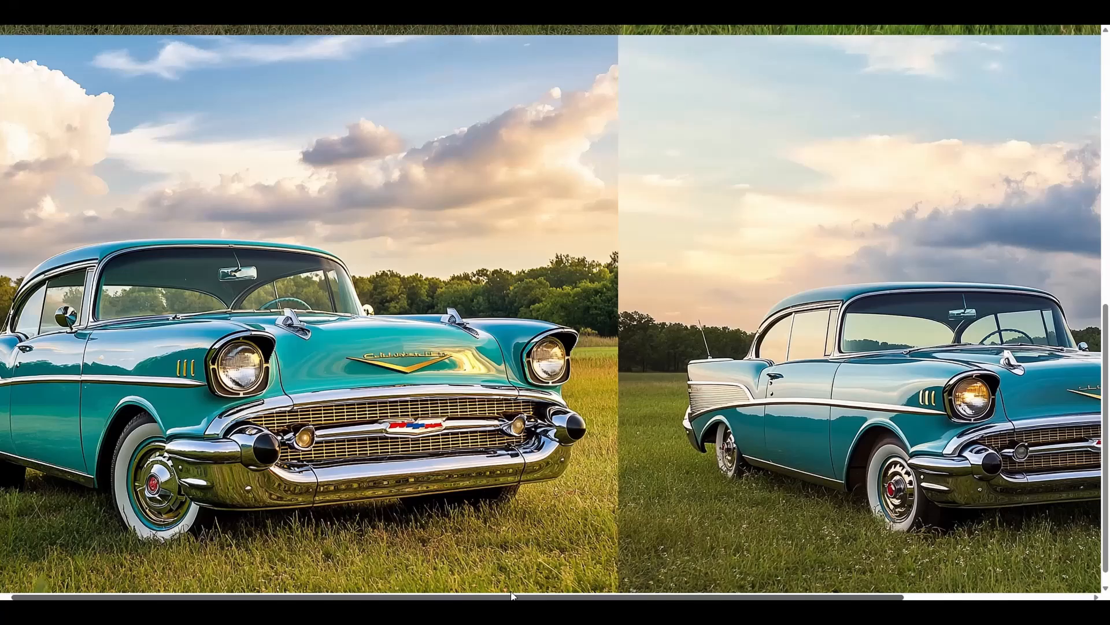
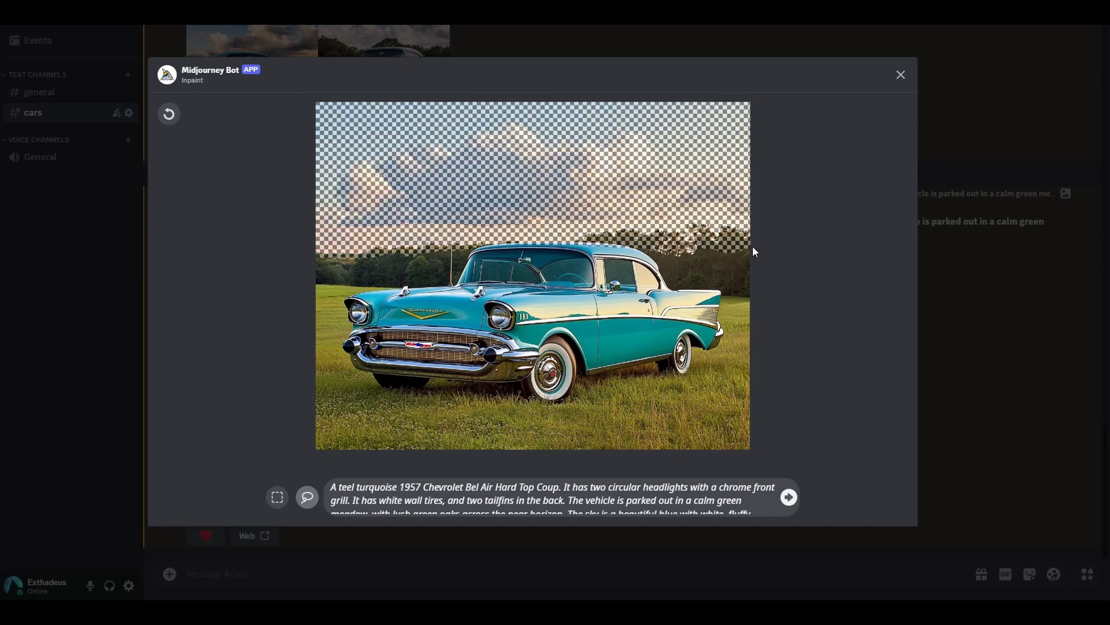
- Submit the region variation for the selected sky area and upscale the fourth image of the resulting grid
left_click(794, 500)
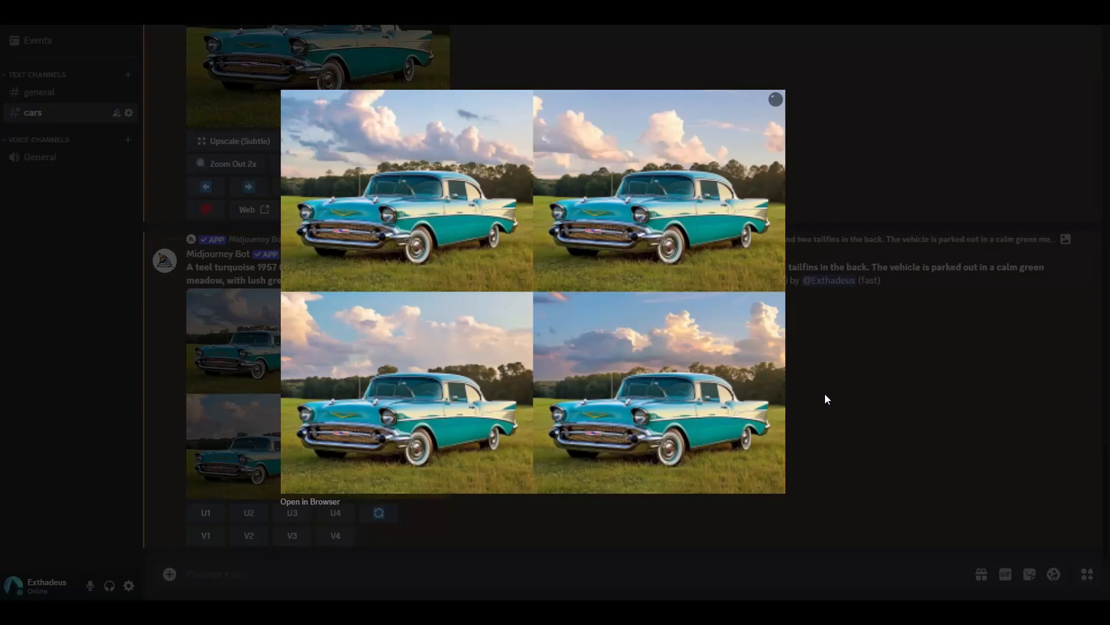
left_click(338, 512)
left_click(320, 303)
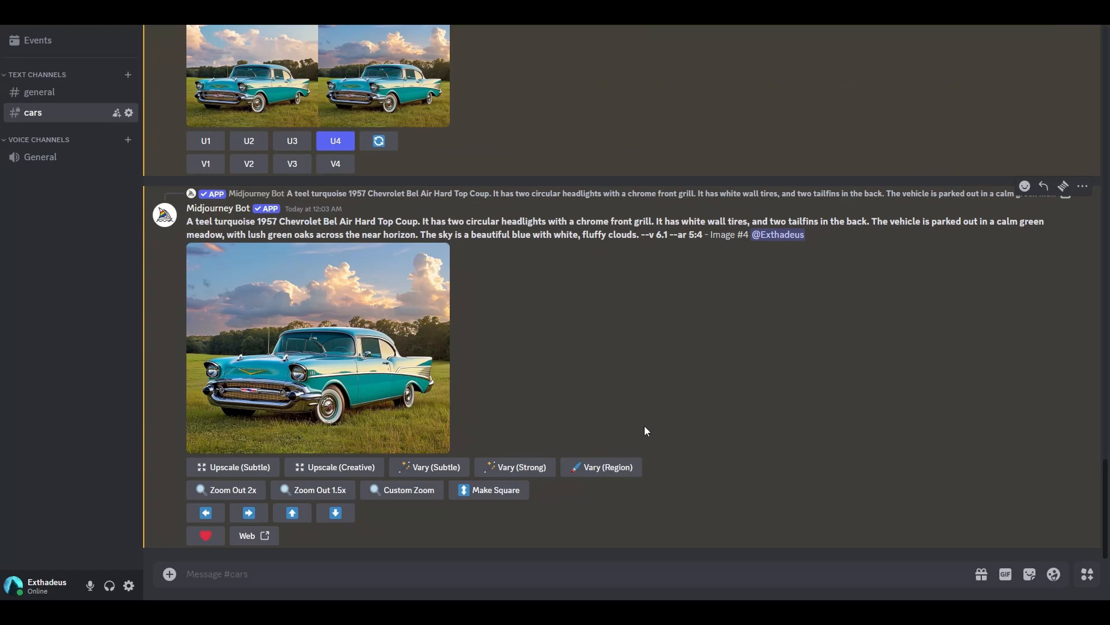
- Zoom out the upscaled car image by 2x and examine the four resulting variations at full size
left_click(257, 491)
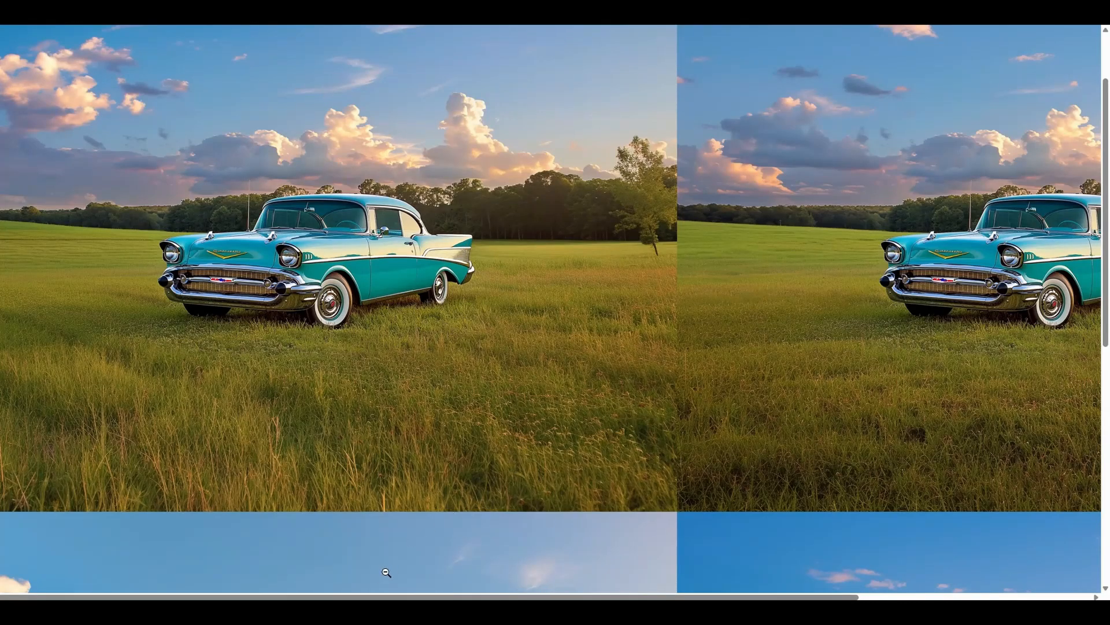
scroll(662, 571, "right", 5)
scroll(685, 498, "up", 2)
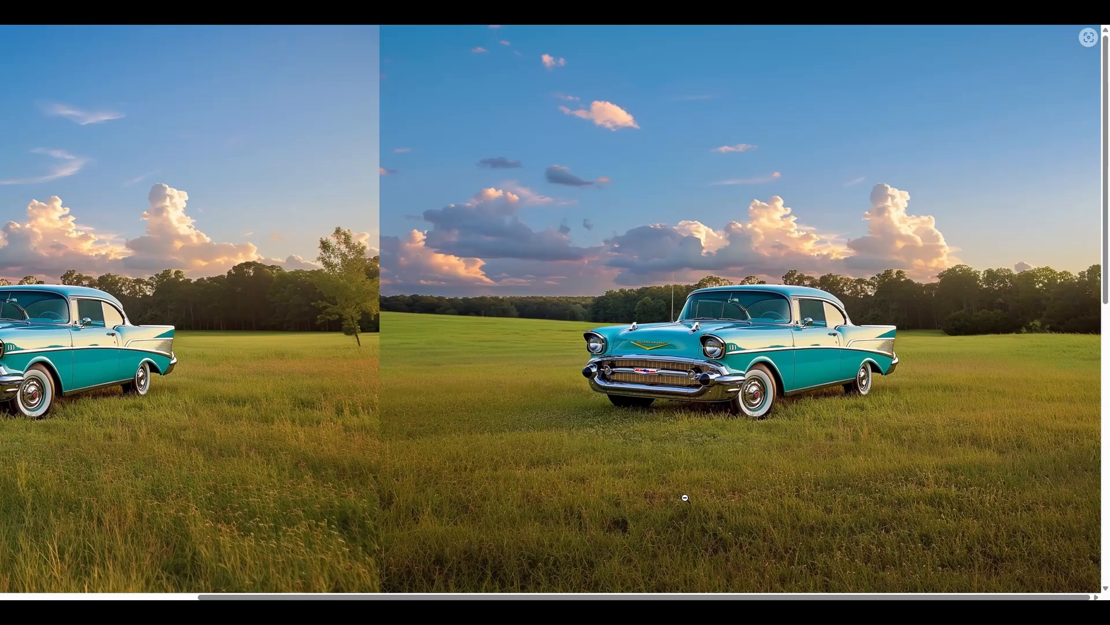
left_click_drag(567, 597, 478, 584)
scroll(509, 531, "down", 5)
left_click(509, 531)
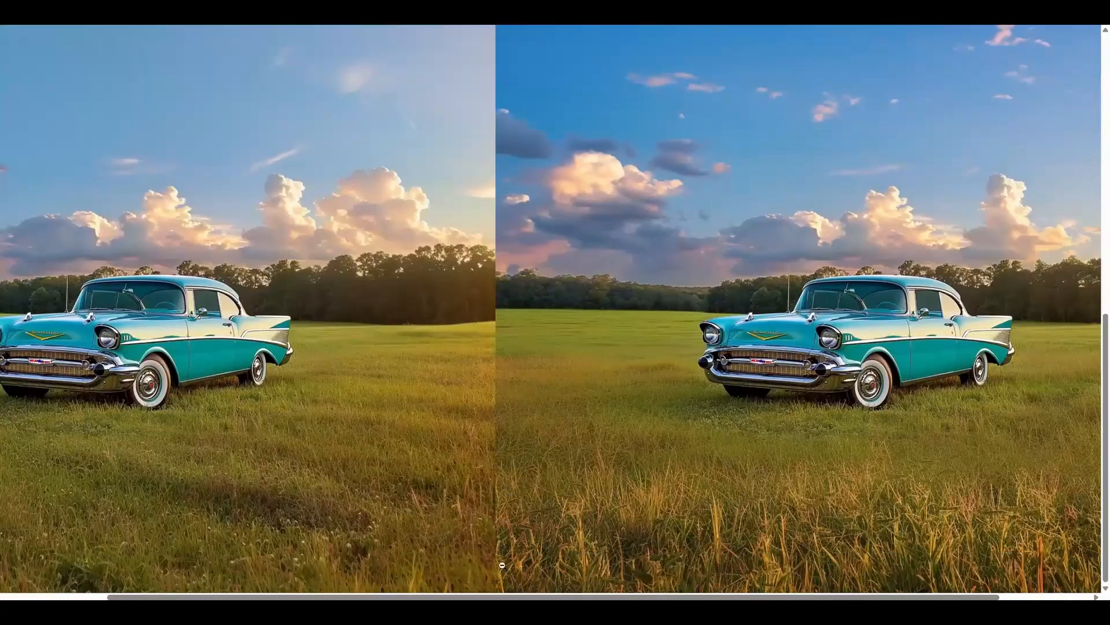
left_click(509, 583)
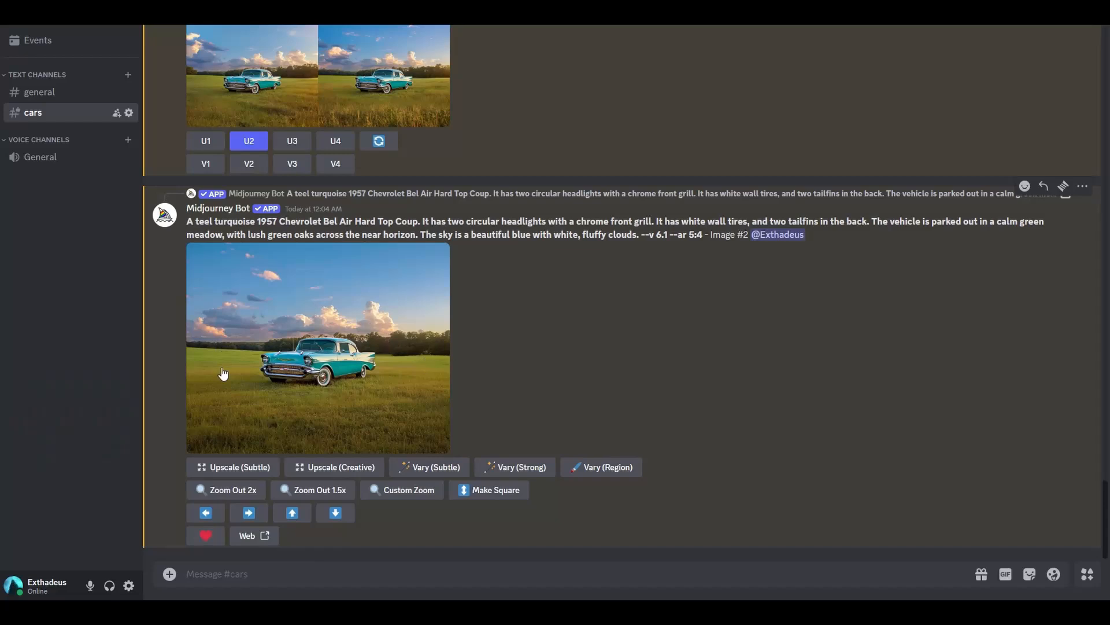
- Apply a subtle upscale to the second zoomed-out car image and view the result at full size
left_click(247, 467)
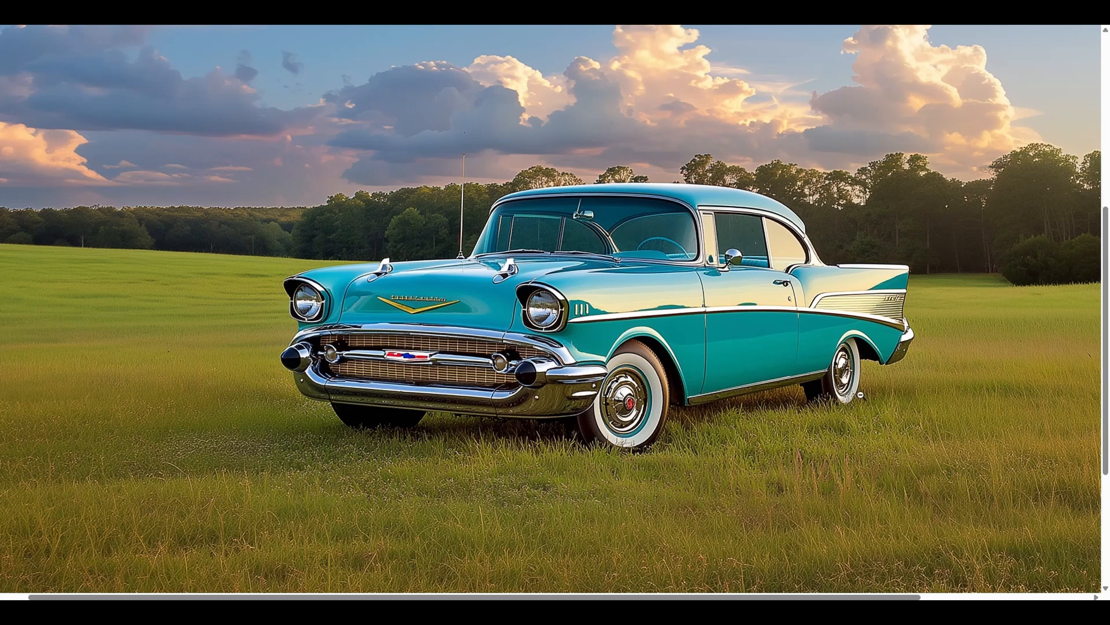
scroll(842, 471, "up", 1)
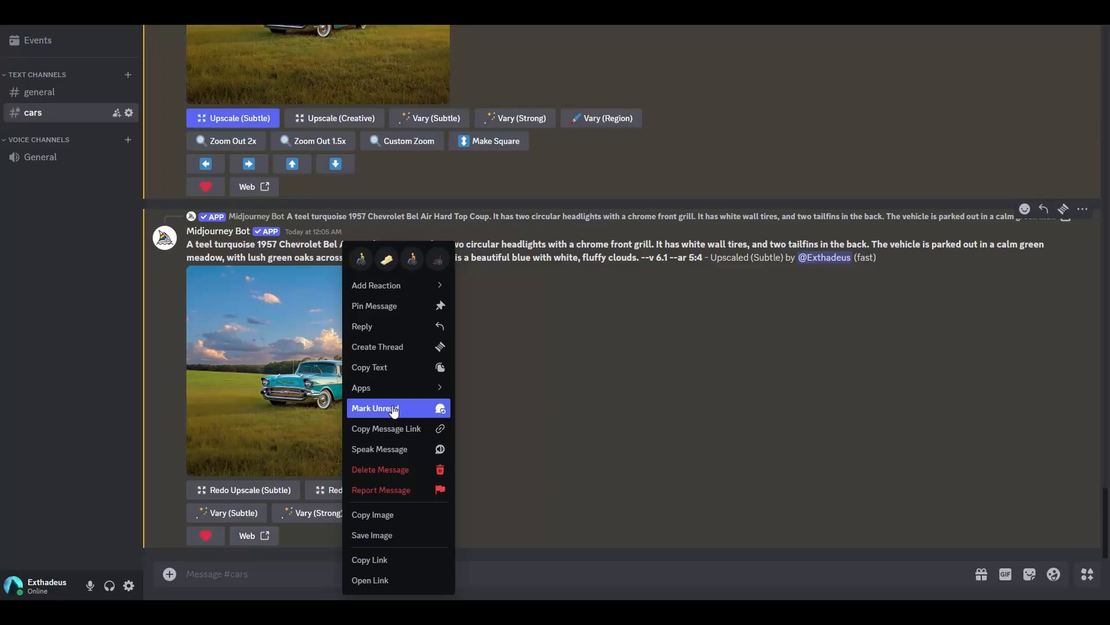
- Save the subtly upscaled image of the turquoise Bel Air in the meadow
mouse_move(411, 397)
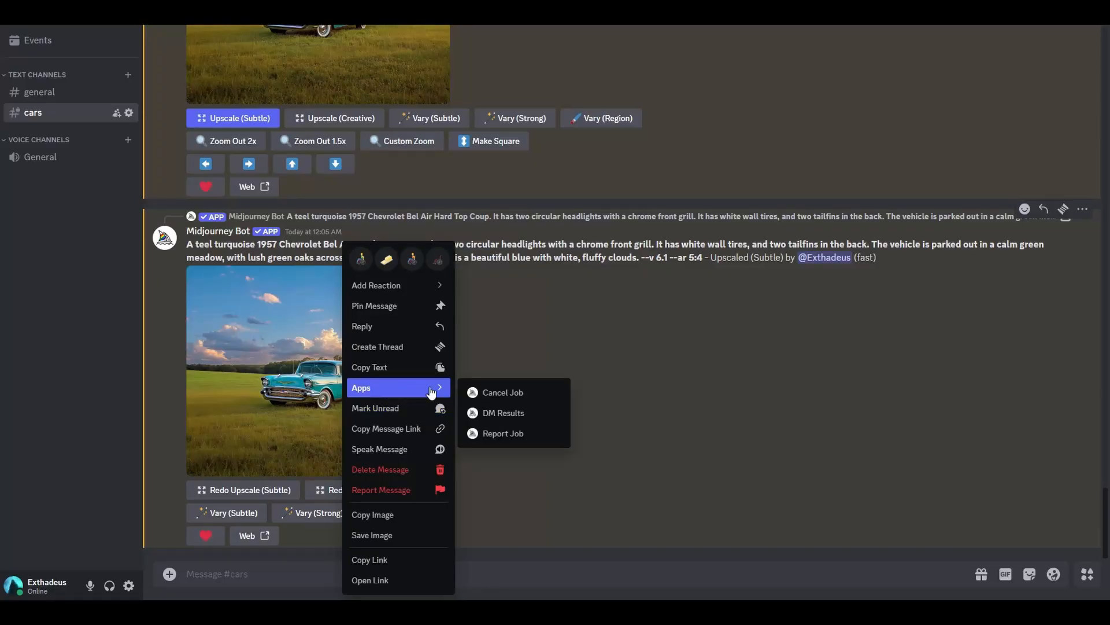
left_click(400, 535)
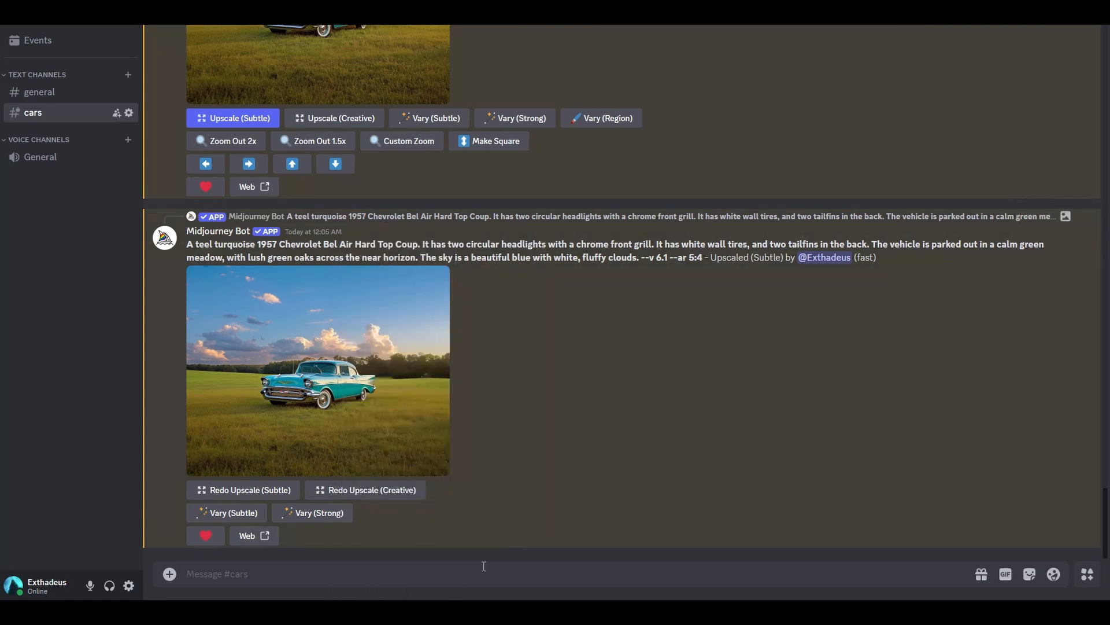
- Start an imagine prompt: "A red 1964 Ford Mustang. It has two circular headlights with a rectangular black grill. It has a perfected streamlined design"
type("/imagine A")
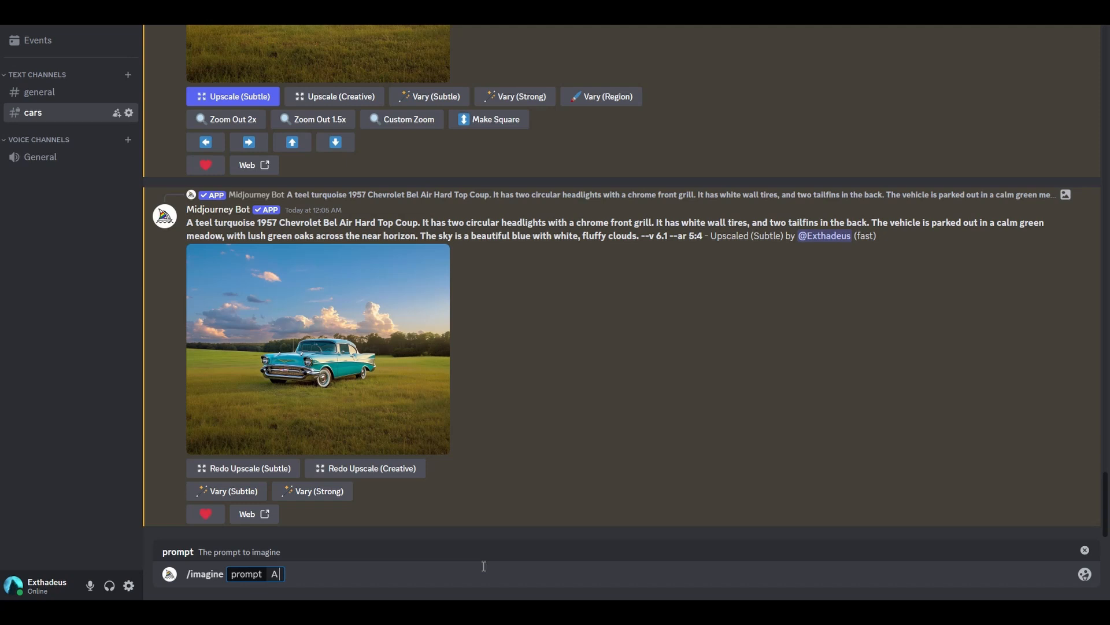
type(" red 1964 F")
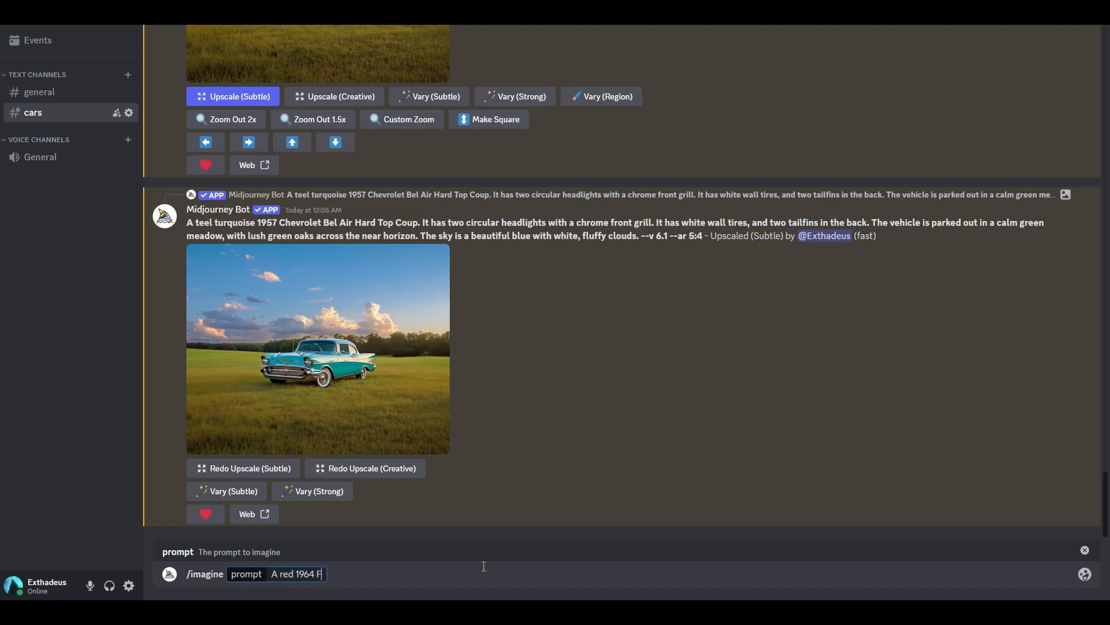
type("ord Mustang. It has two")
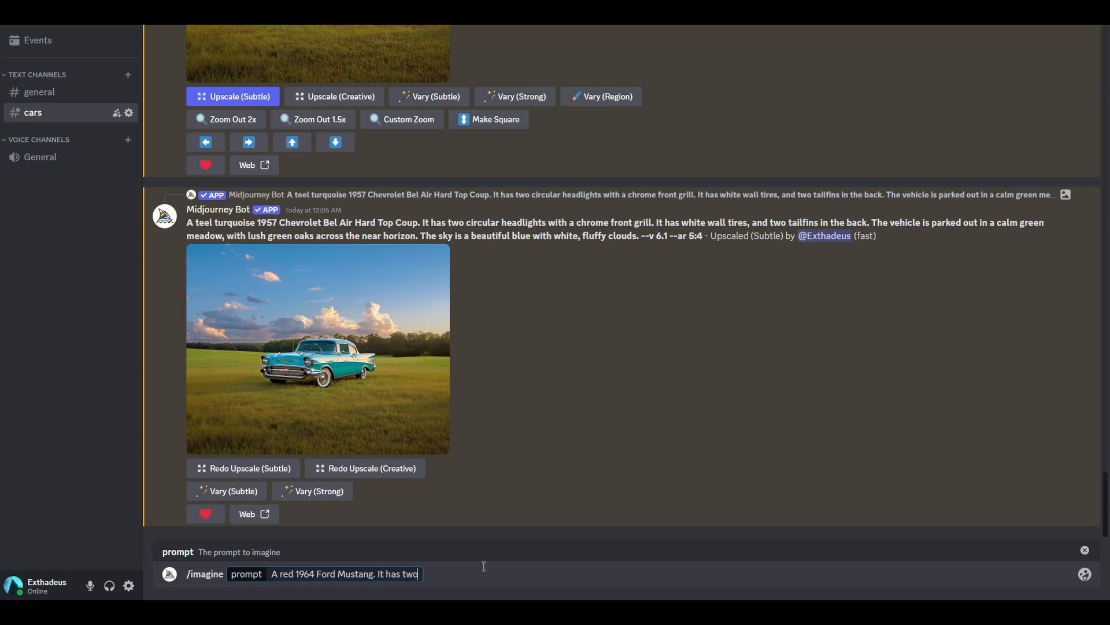
type(" circular headlights with a rectangular black grill. It has a perfected streamlined design,")
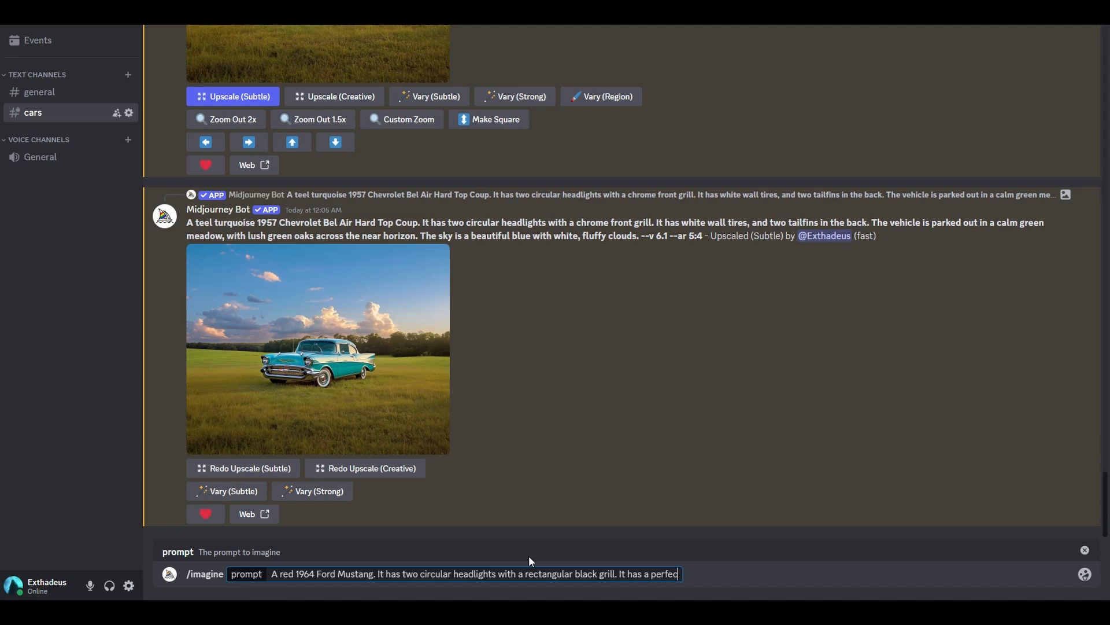
- Complete the Mustang prompt with ". The tires are black with silver rims. --v 6.1 --ar 5:4" and submit it
key("BackSpace")
key("BackSpace")
type(". The tires are black with ")
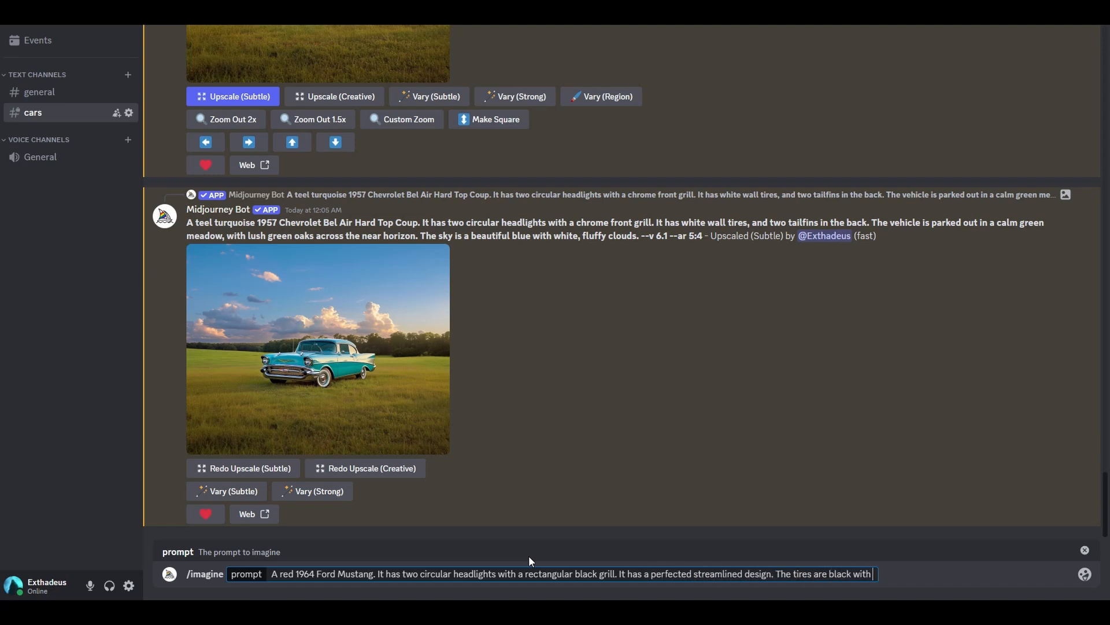
type("silver rims. --v 6.1 --ar 5:4")
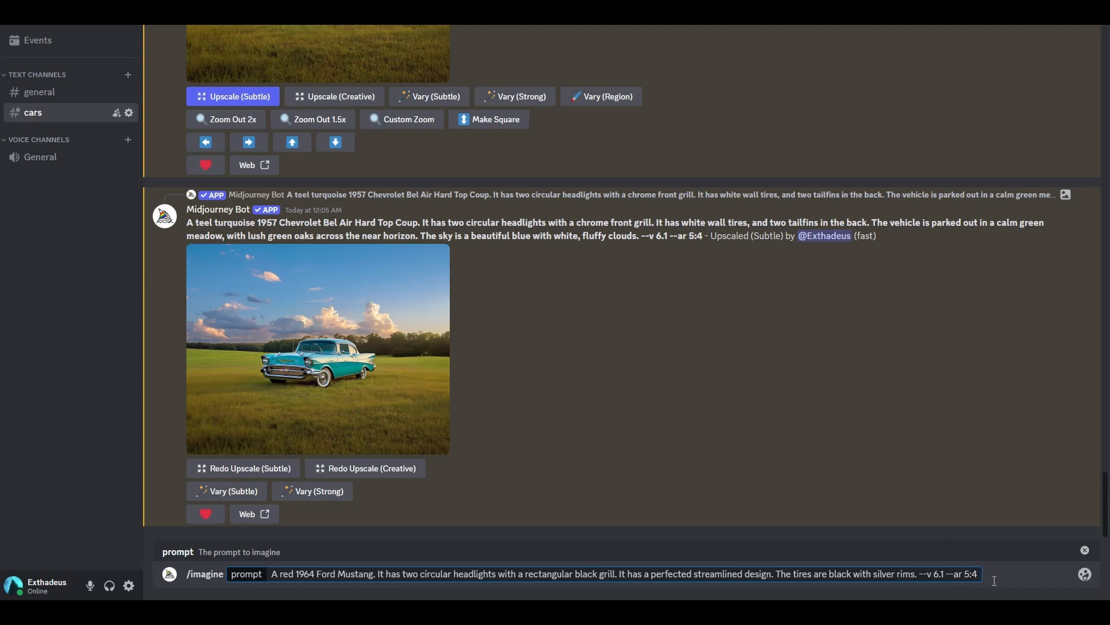
key("Return")
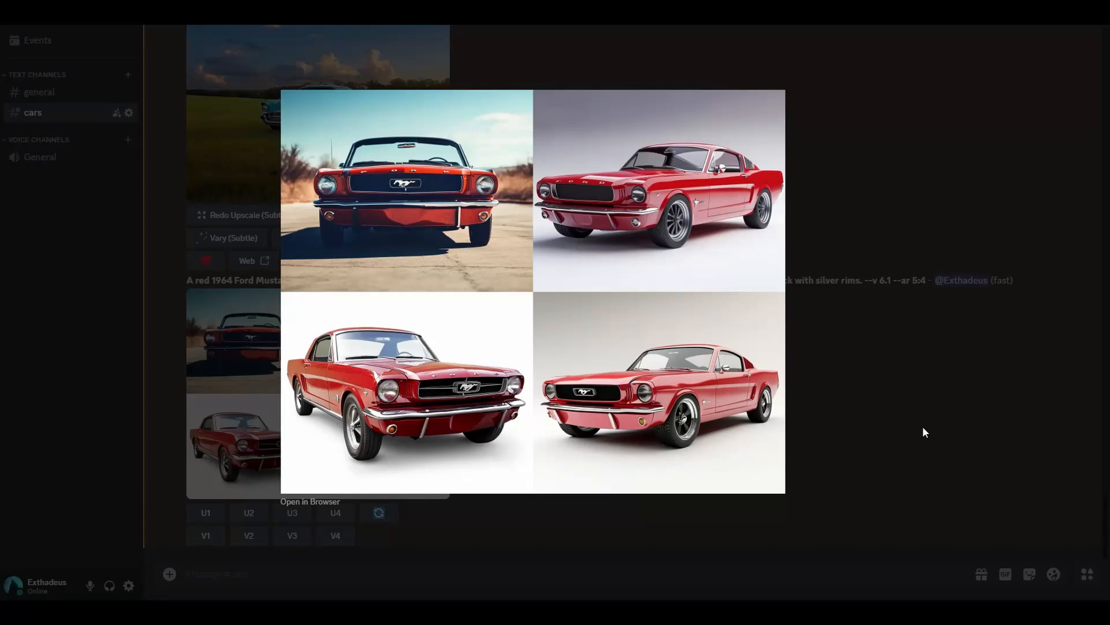
- Open the red Mustang image grid at full size and examine the grilles, headlights and wheels of all four cars
left_click(304, 502)
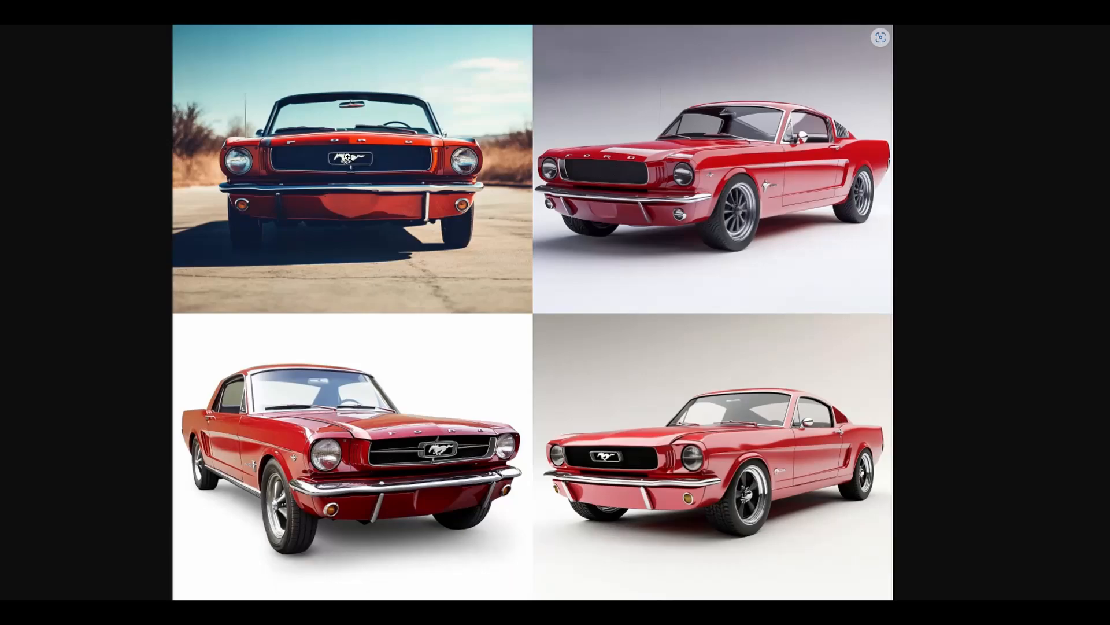
left_click(345, 154)
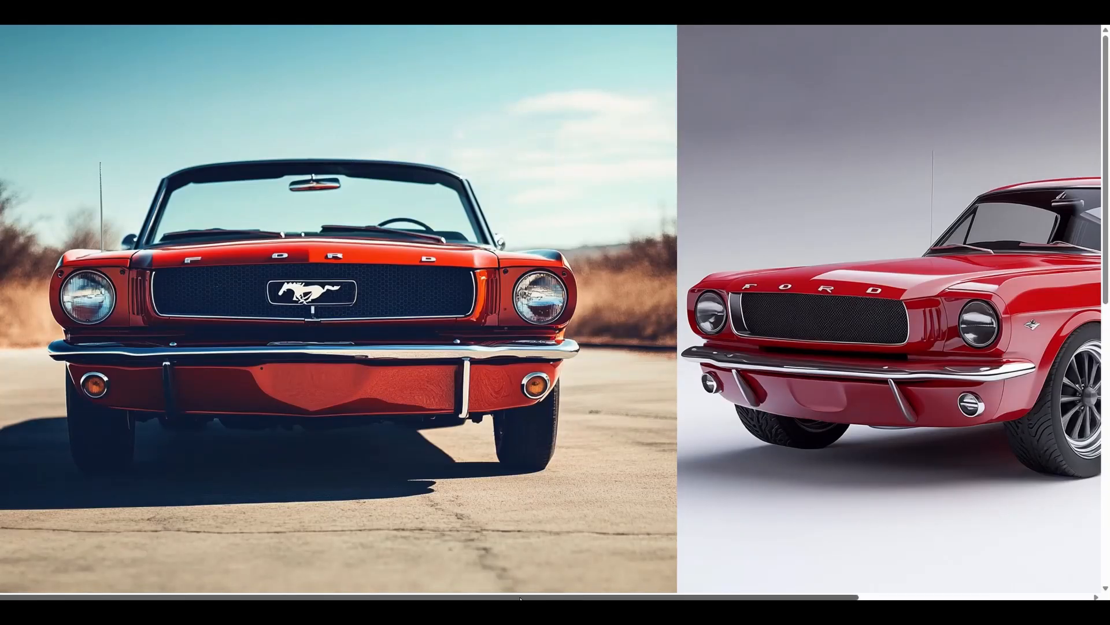
left_click_drag(521, 597, 807, 578)
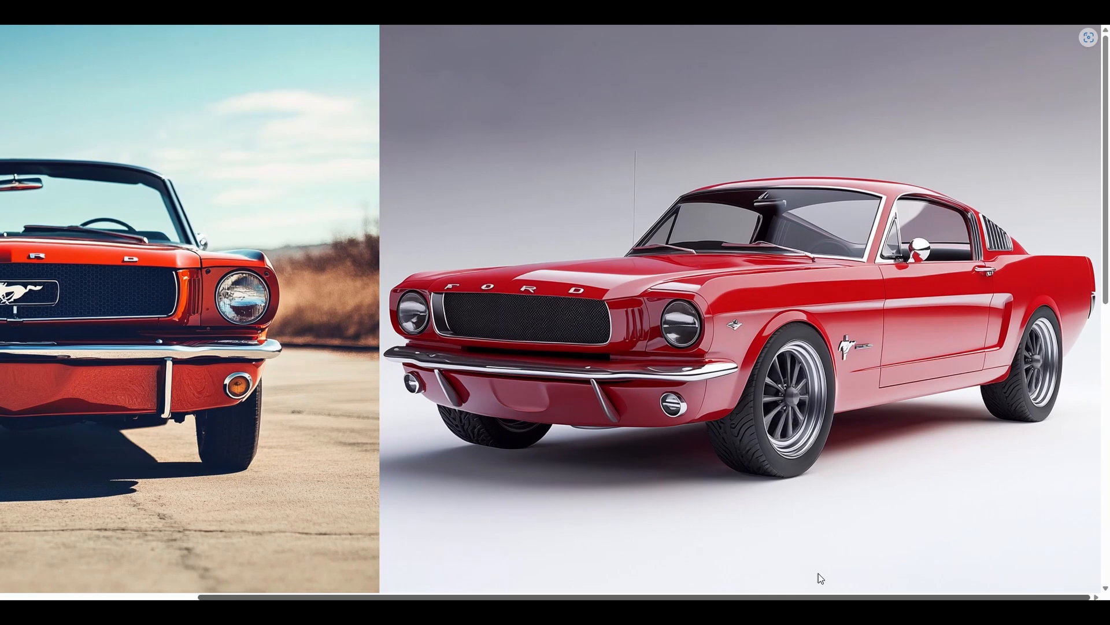
scroll(463, 570, "left", 4)
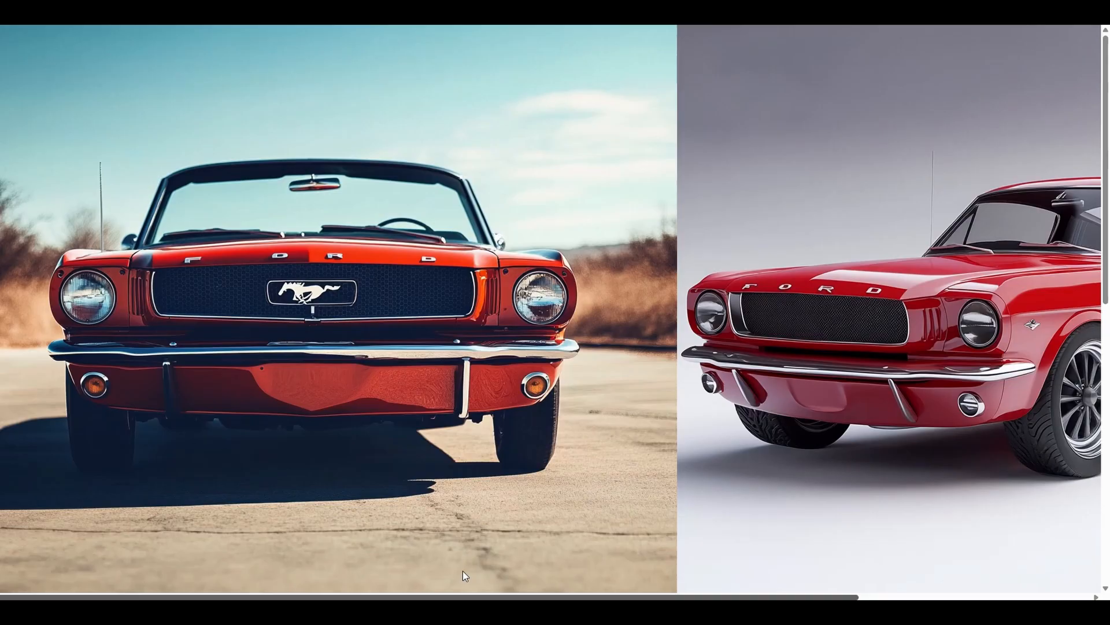
scroll(503, 479, "down", 8)
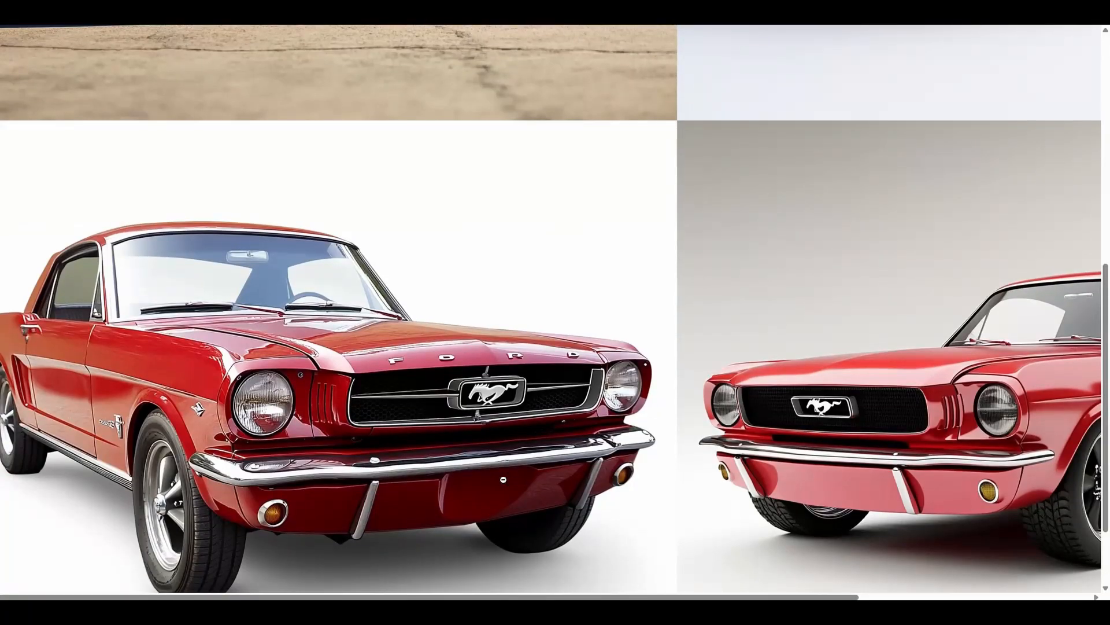
scroll(503, 479, "down", 2)
left_click_drag(553, 597, 844, 567)
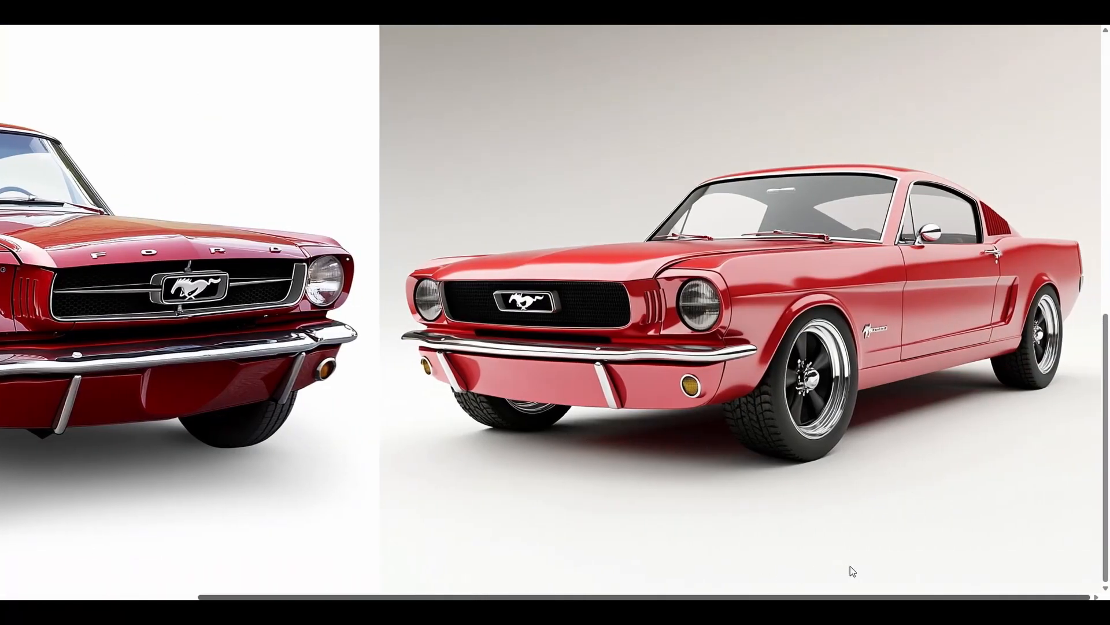
left_click(850, 566)
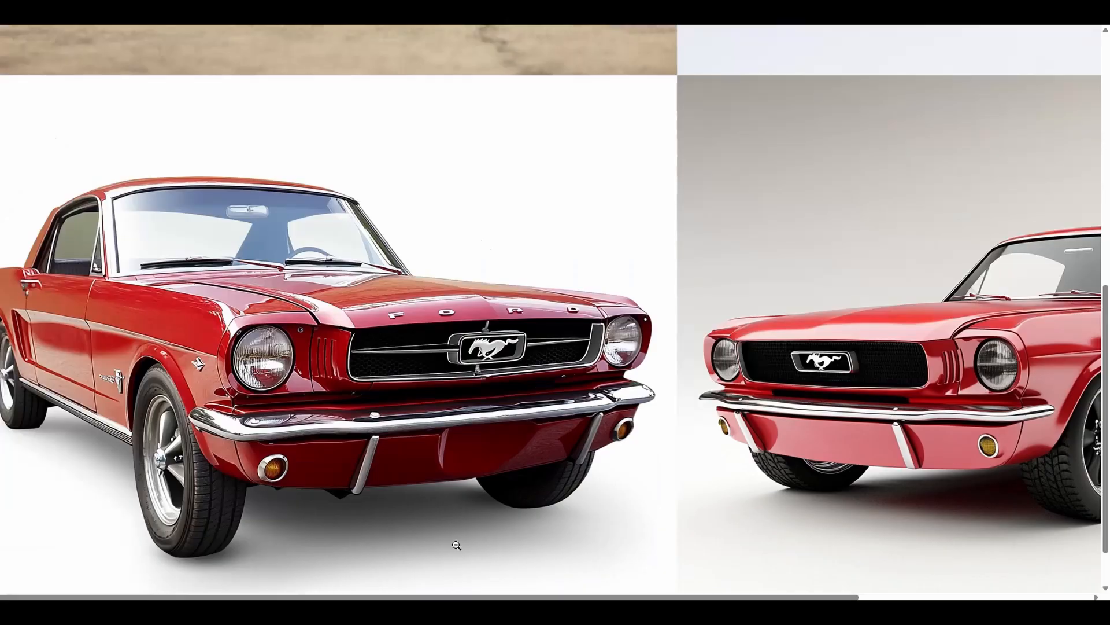
left_click(587, 410)
scroll(587, 410, "up", 4)
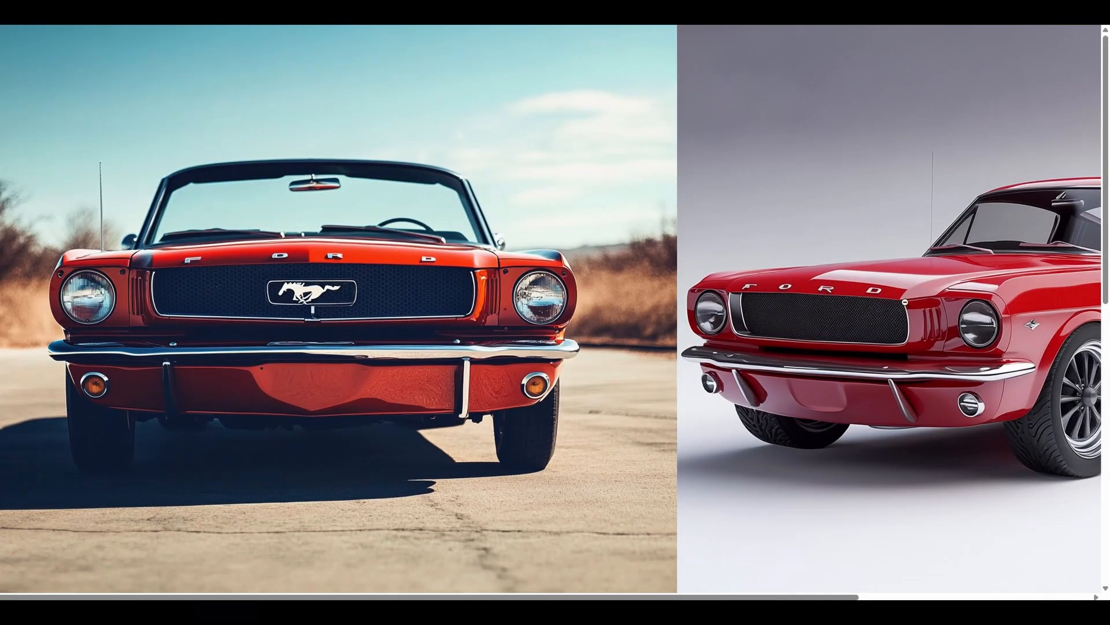
scroll(826, 290, "down", 10)
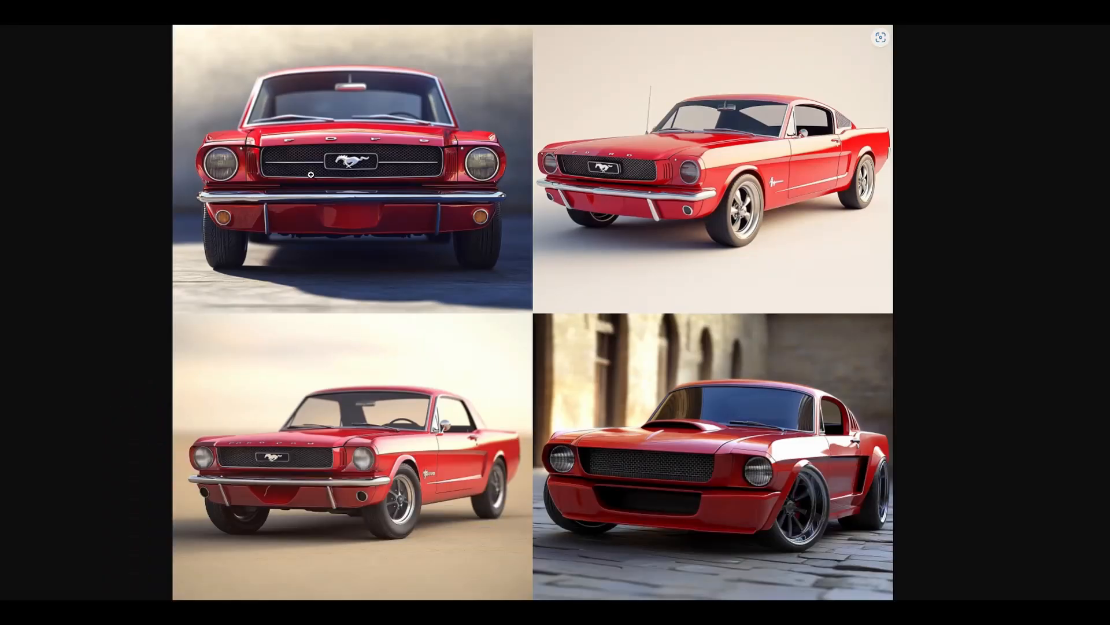
- Inspect the four cars in the rerolled Mustang grid at full size, and return to the channel
left_click(311, 174)
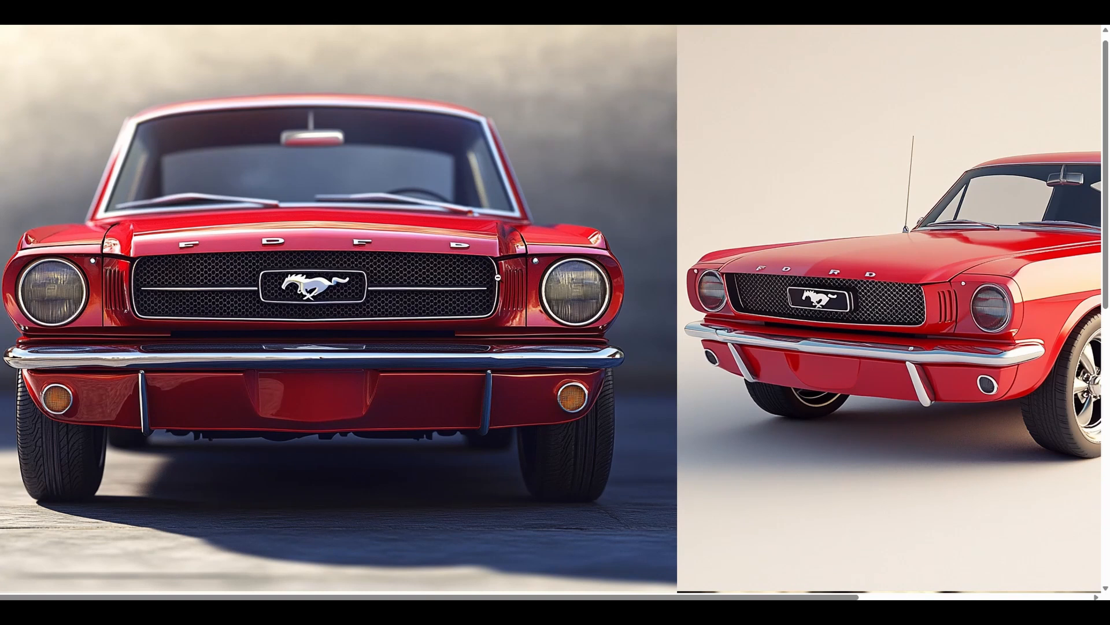
mouse_move(617, 597)
left_mouse_down()
mouse_move(874, 589)
mouse_move(617, 588)
left_mouse_up()
scroll(141, 276, "down", 9)
left_click_drag(407, 597, 485, 598)
scroll(644, 561, "up", 8)
left_click(705, 583)
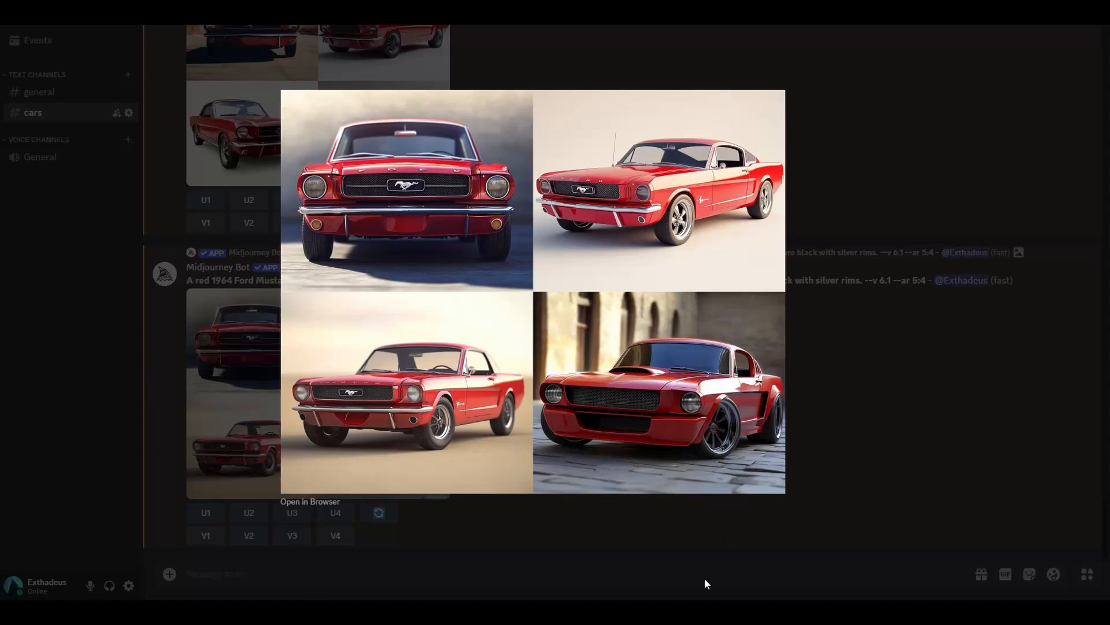
left_click(847, 455)
- Begin a new imagine prompt reusing the full red 1964 Ford Mustang description with --v 6.1 --ar 5:4
type("/imag")
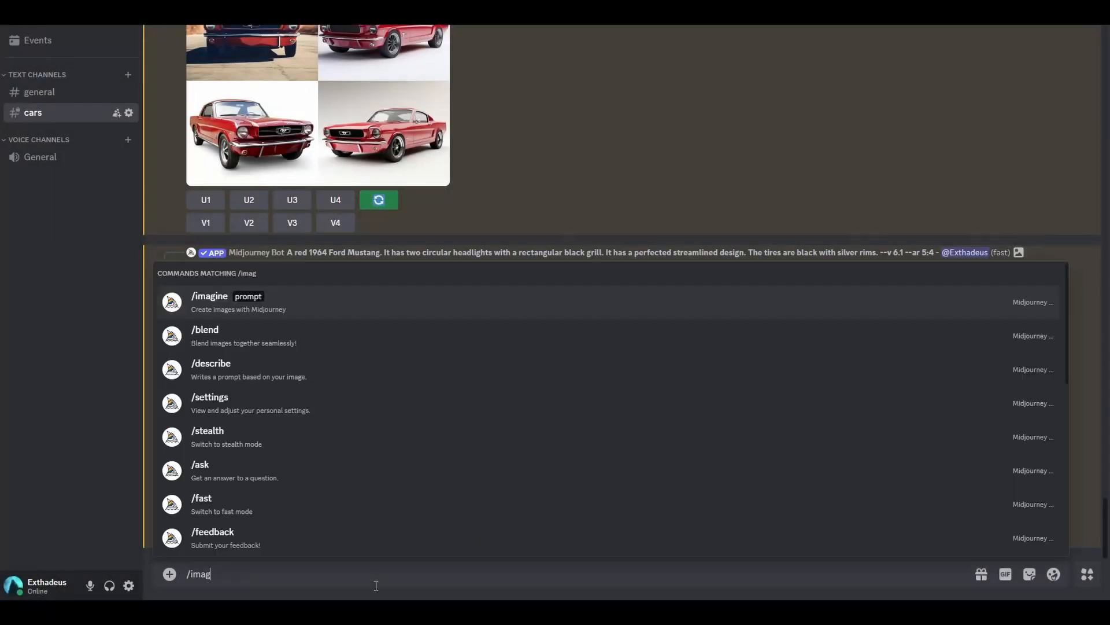
key("Tab")
type("A red 1964 Ford Mustang. It has two circular headlights with a rectangular black grill. It has a perfected streamlined design. The tires are black with silver rims. --v 6.1 --ar 5:4")
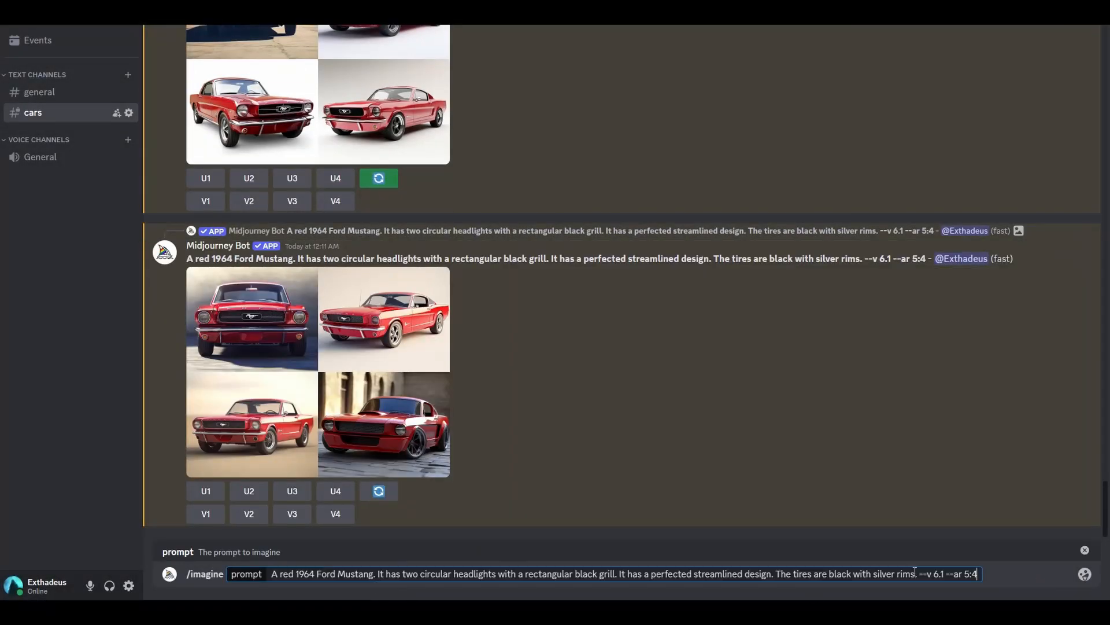
- Insert "Crusing down a small town mainstreet. There is a driver sitting behind the steering wheel." before the prompt's parameters and submit it
left_click(916, 574)
type("Crusing s")
type("own a small ")
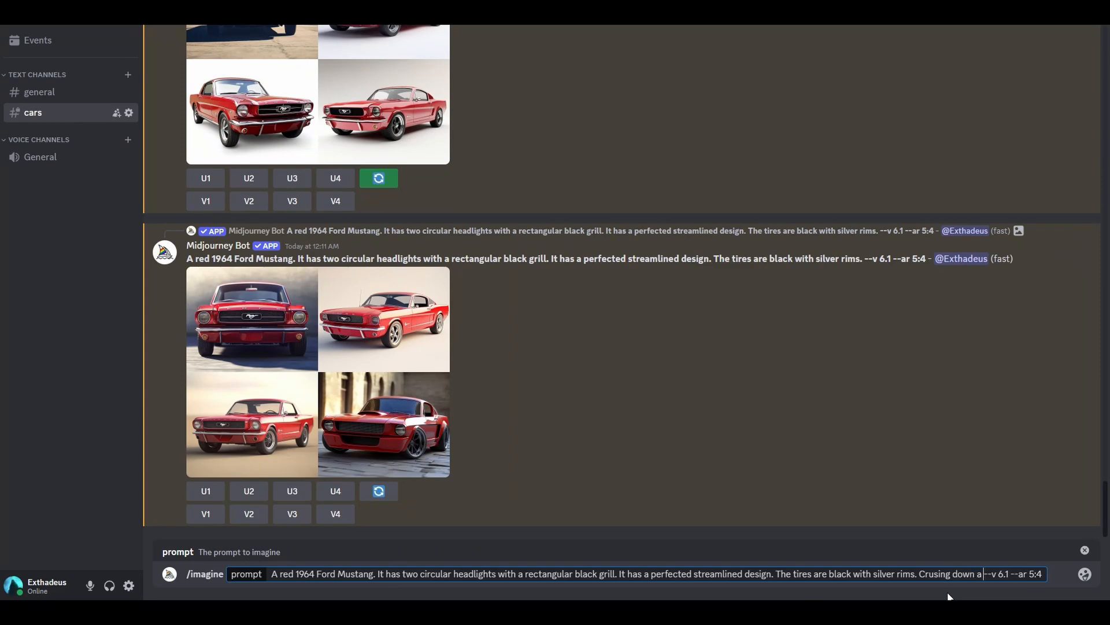
type("town mainstreet")
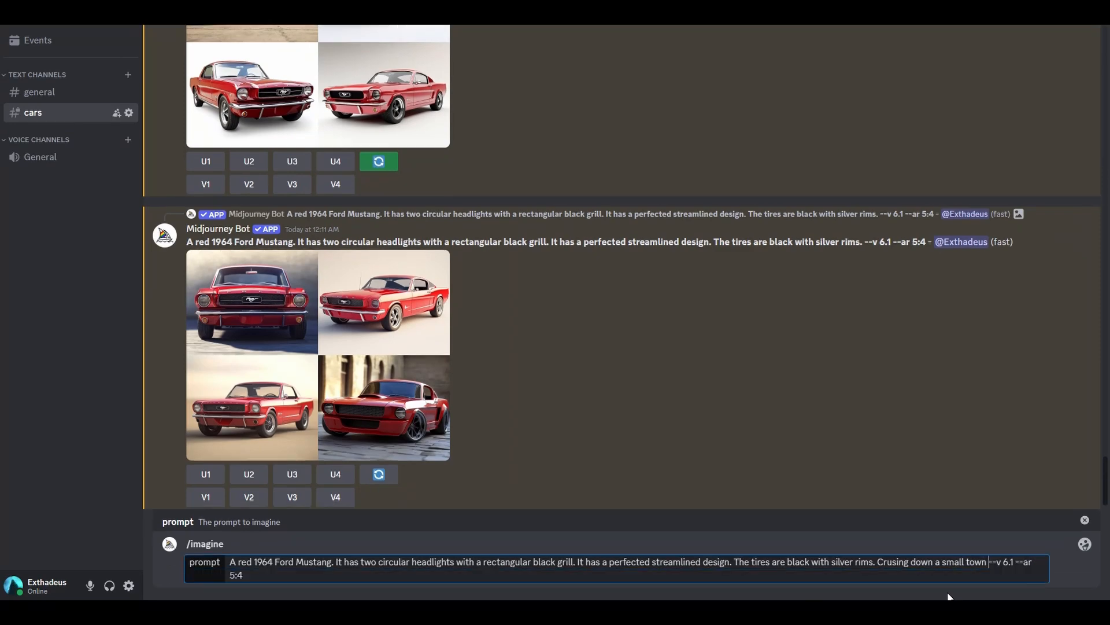
type(".")
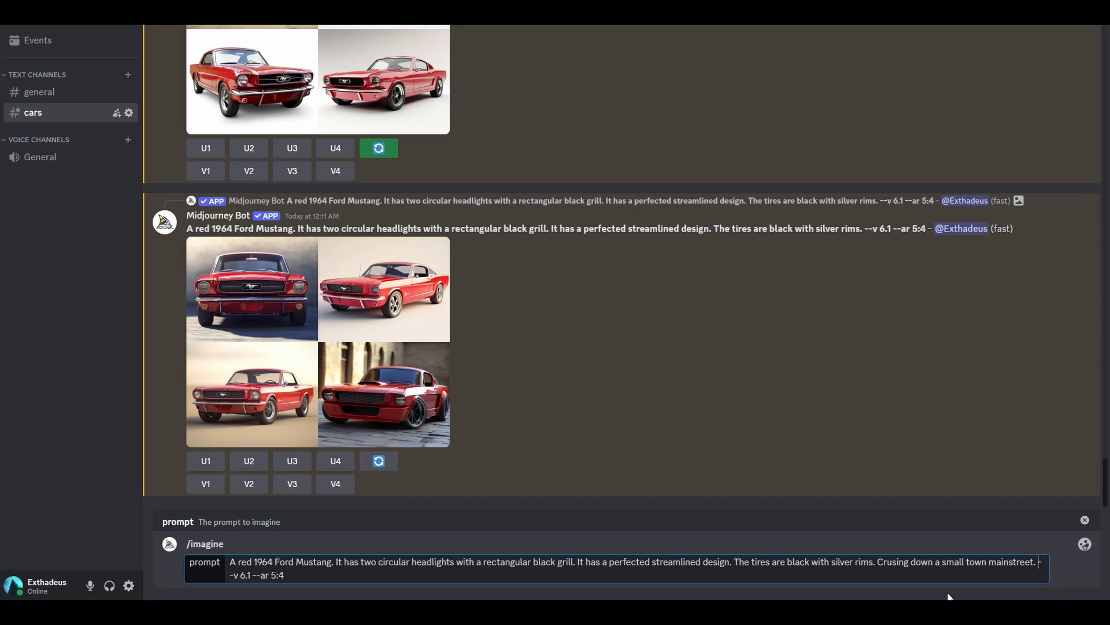
type("There is a driver sitting behind the steering wheel.")
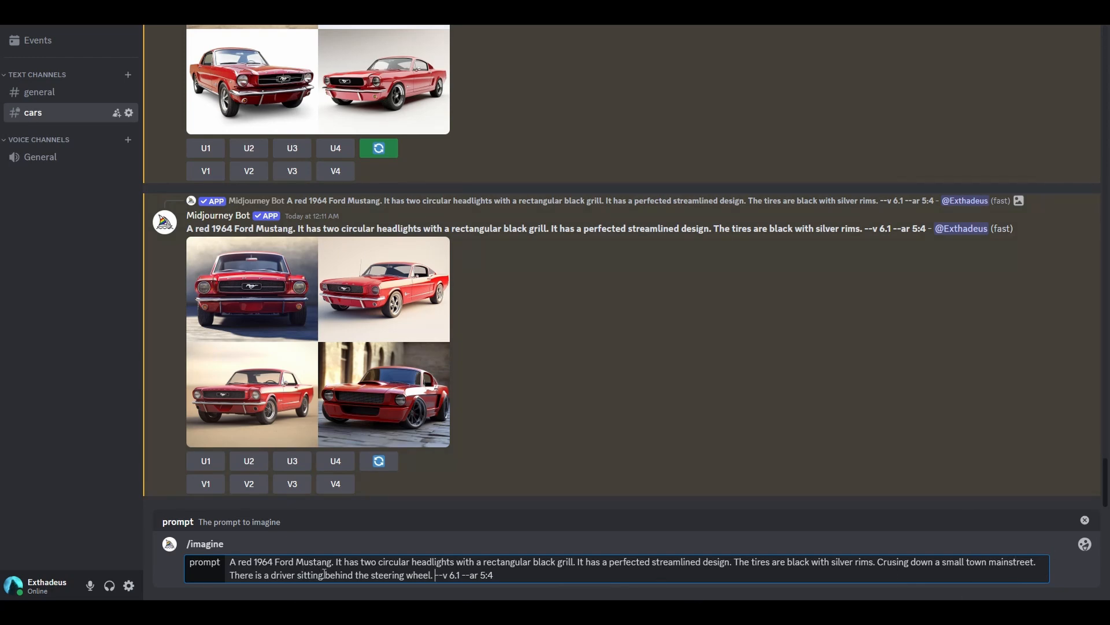
left_click(518, 578)
key("Return")
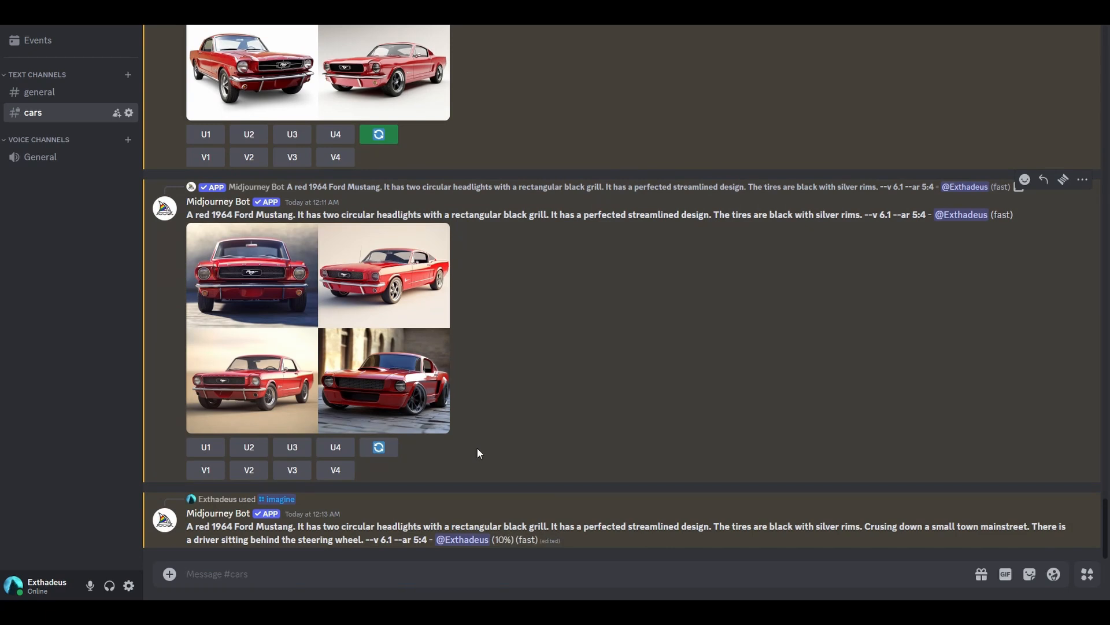
- Open the main street Mustang grid at full size and examine the upper two cars and their drivers
left_click(429, 378)
left_click(291, 502)
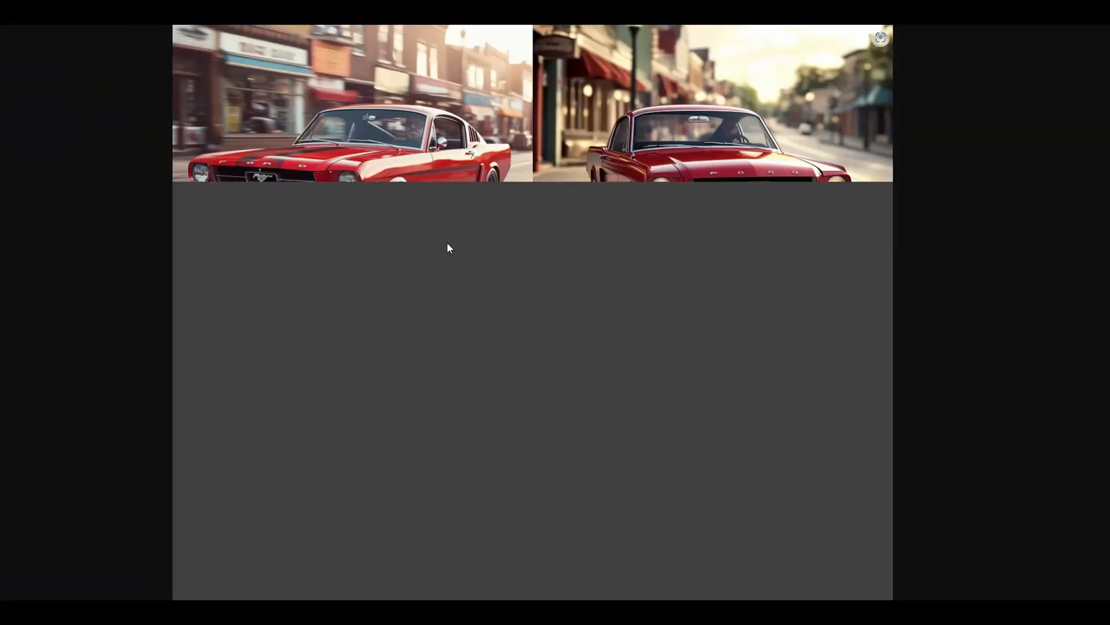
left_click(446, 248)
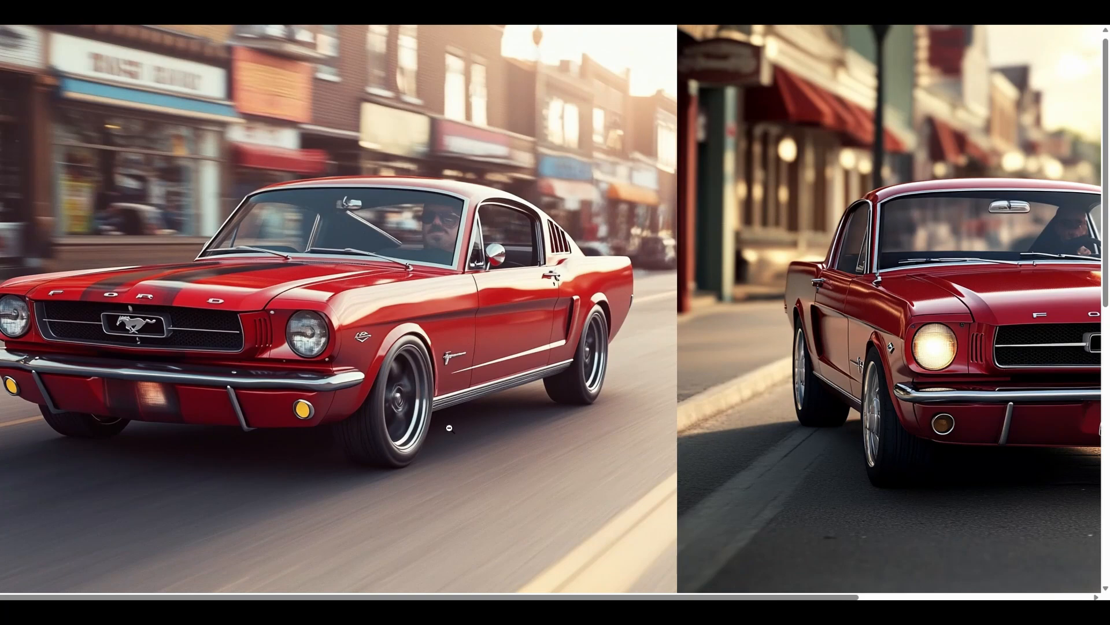
left_click_drag(528, 597, 698, 577)
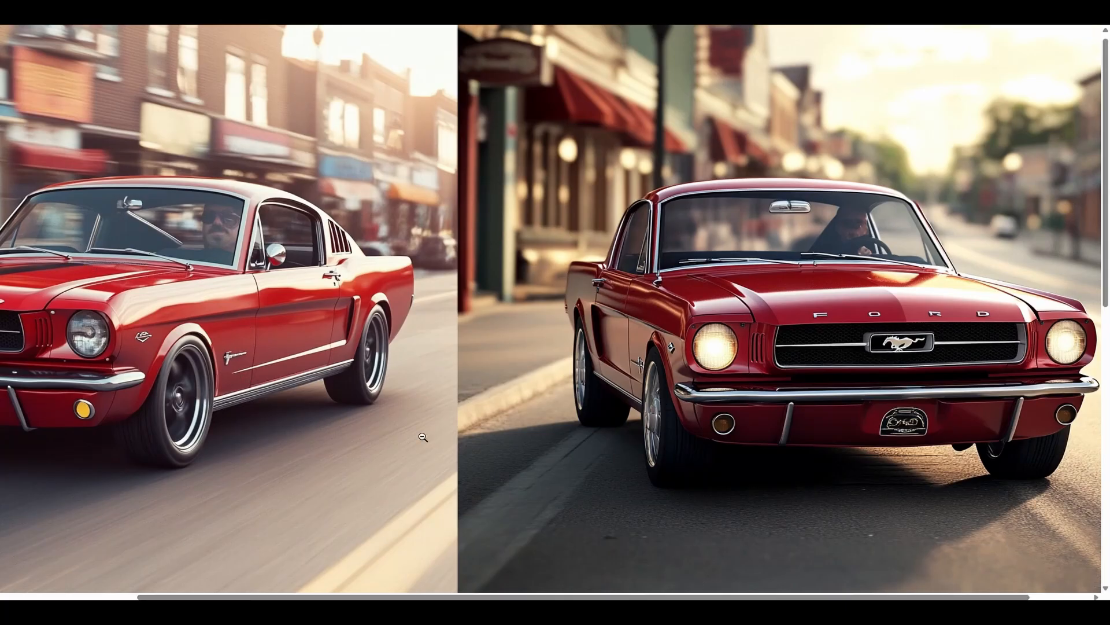
left_click_drag(598, 596, 184, 278)
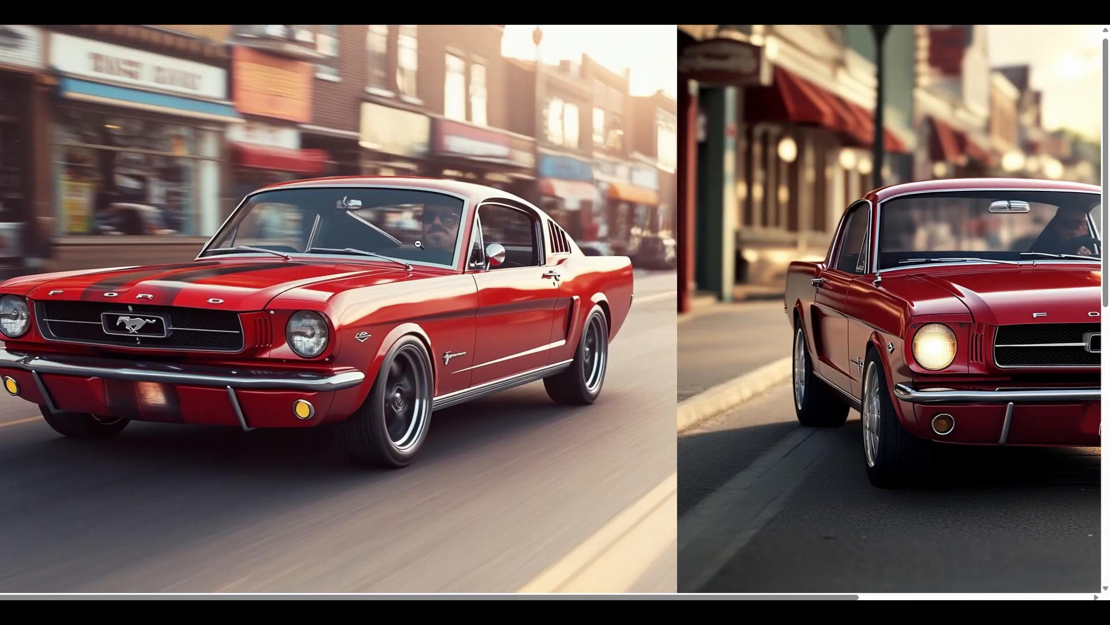
scroll(504, 373, "up", 1)
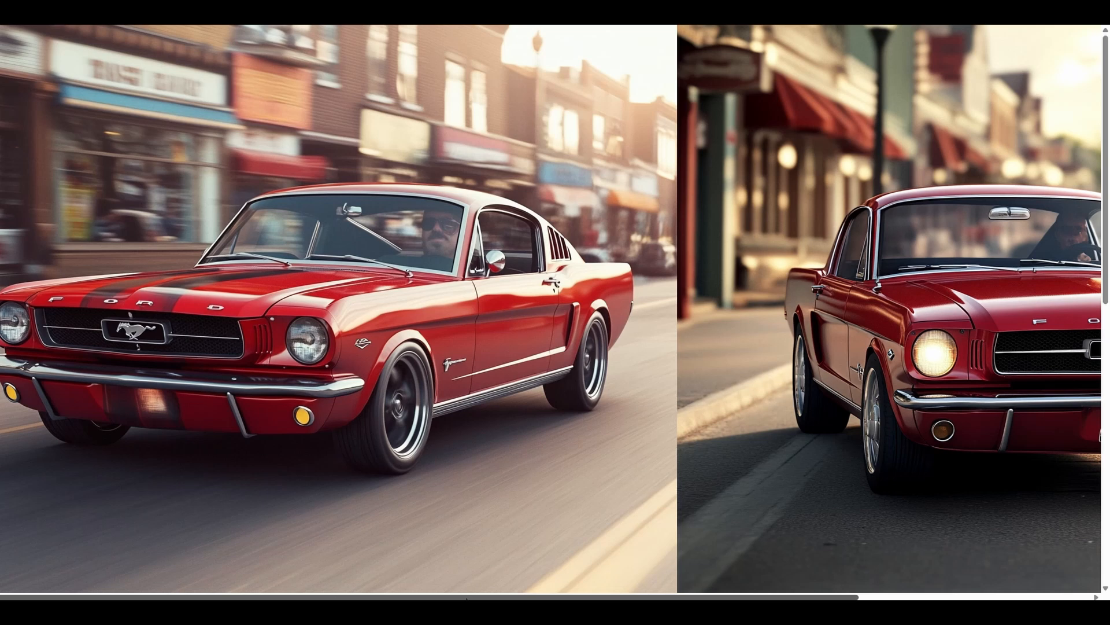
left_click_drag(466, 599, 664, 599)
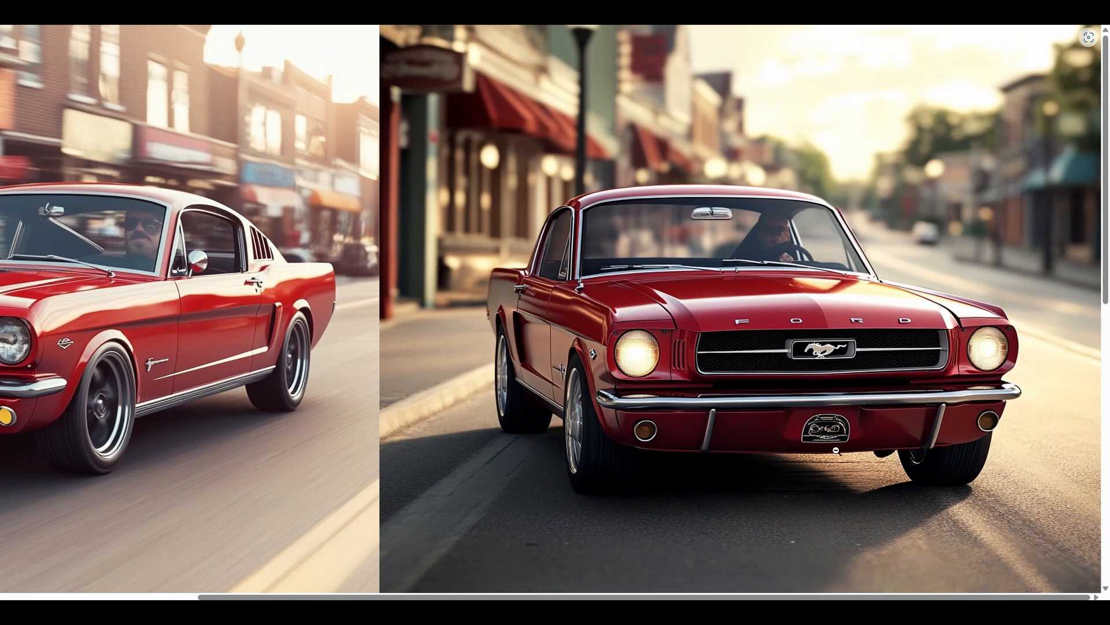
- Examine the lower two Mustangs in the full-size main street grid, including their grilles, wheels and drivers
left_click(772, 403)
scroll(495, 520, "down", 5)
left_click(495, 590)
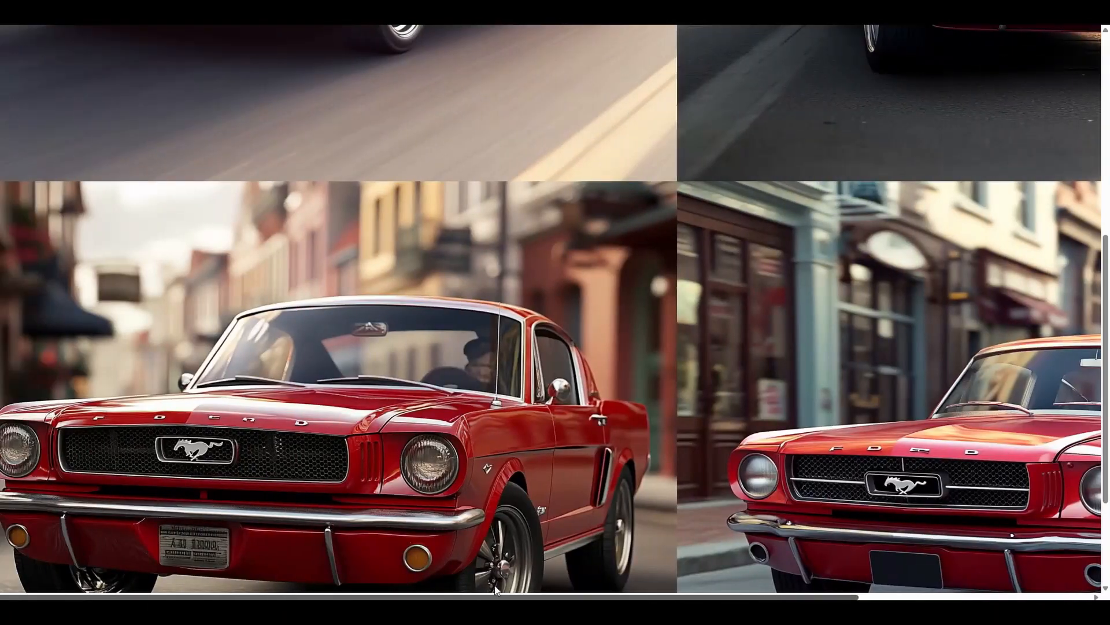
scroll(386, 176, "down", 3)
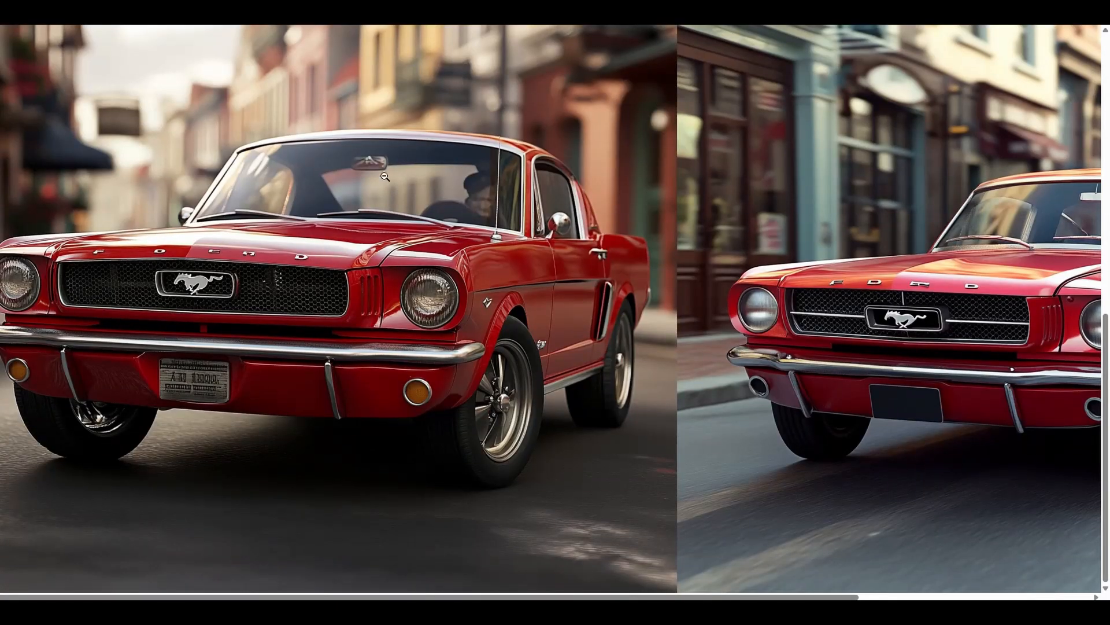
scroll(578, 492, "right", 5)
scroll(579, 491, "up", 1)
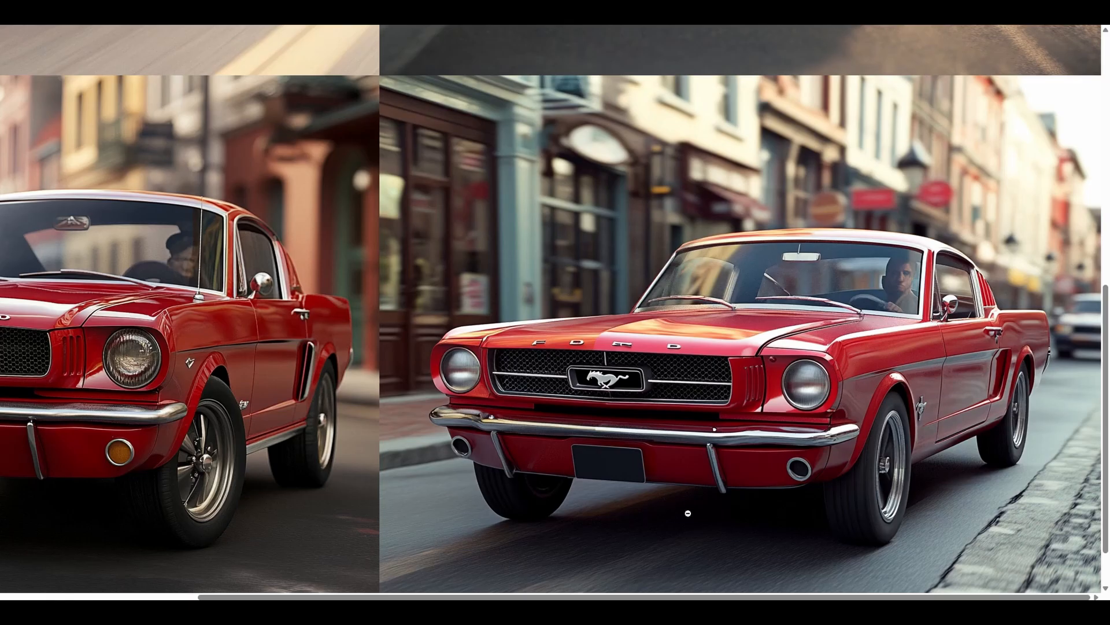
scroll(720, 521, "down", 1)
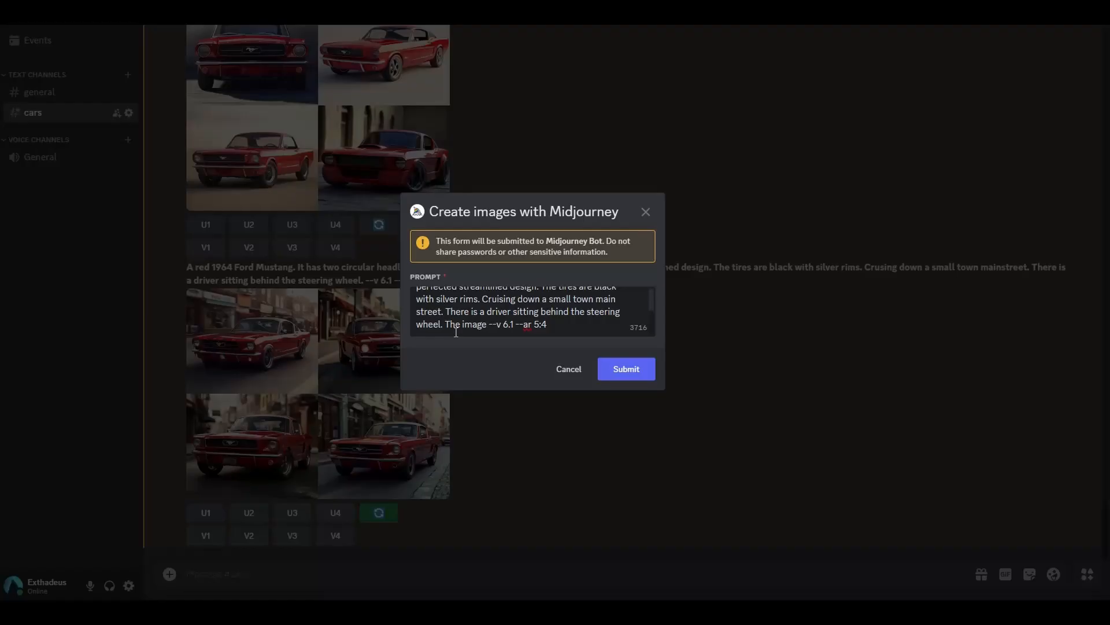
- Complete the sentence added to the Mustang reroll prompt as "The image looks incredible." before its parameters
type("looks incredible.")
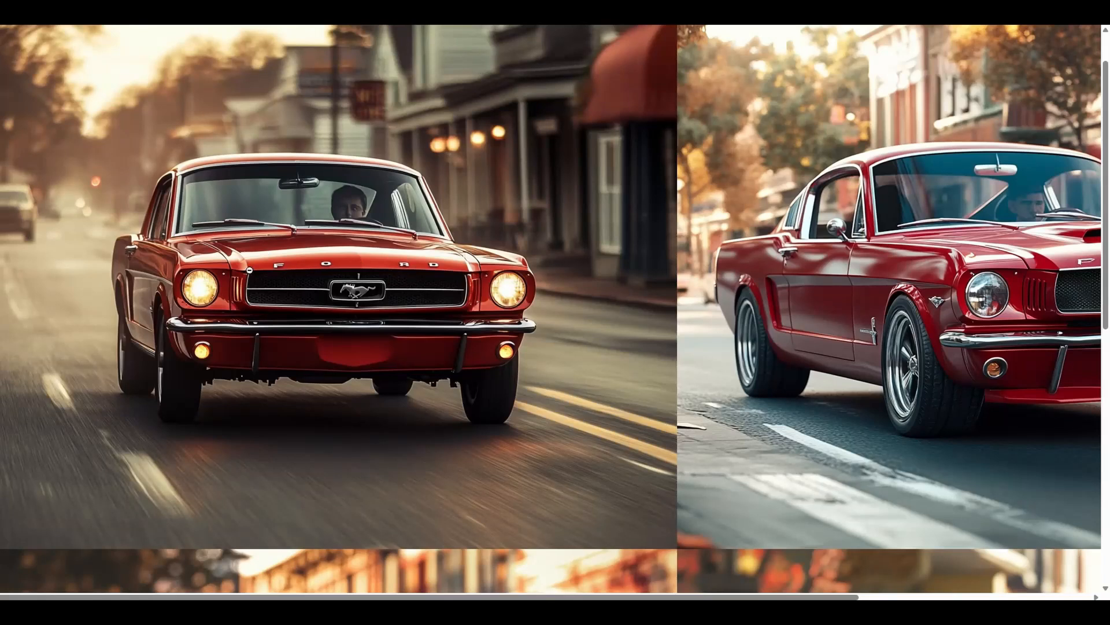
- Compare the four cars of the rerolled main street Mustang grid at full size, checking grilles, headlights and drivers
scroll(643, 585, "right", 5)
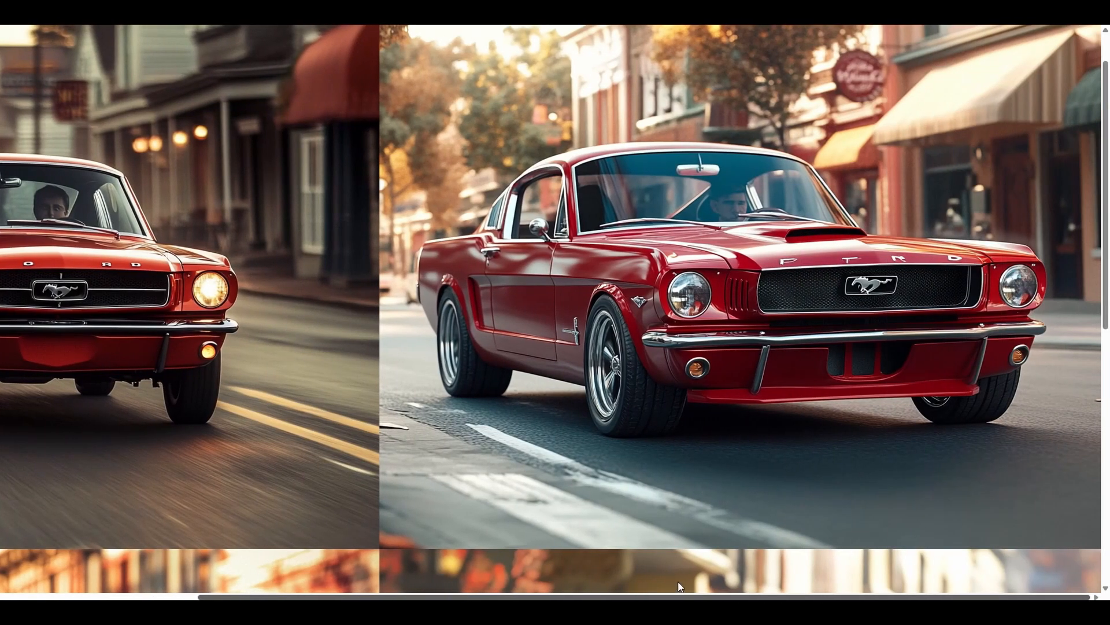
scroll(678, 585, "up", 1)
scroll(665, 522, "down", 5)
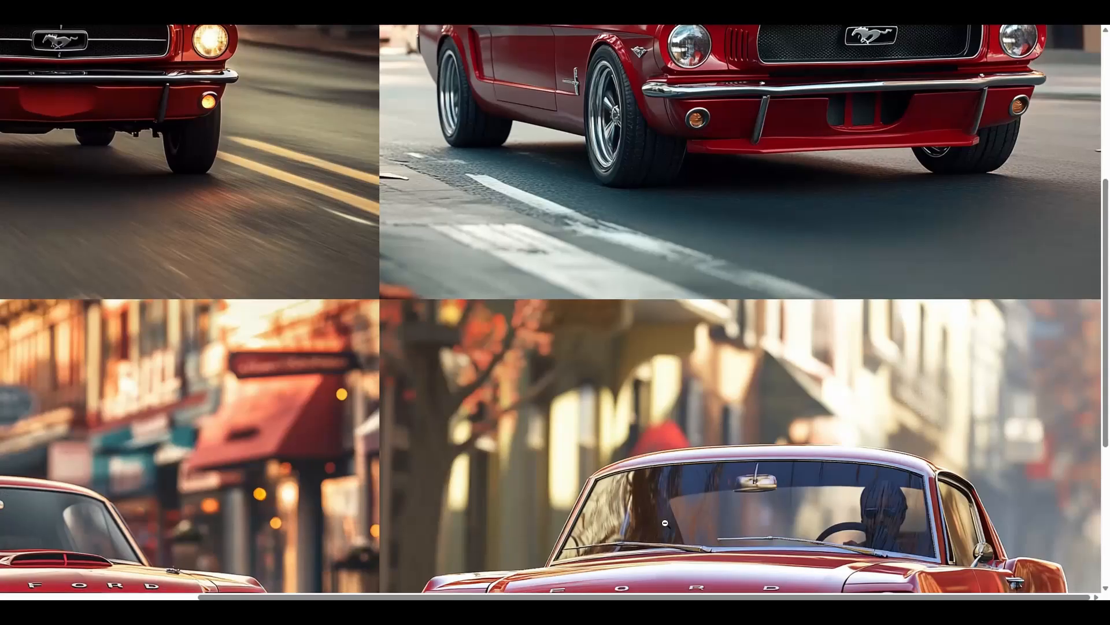
scroll(665, 522, "down", 5)
scroll(665, 522, "left", 5)
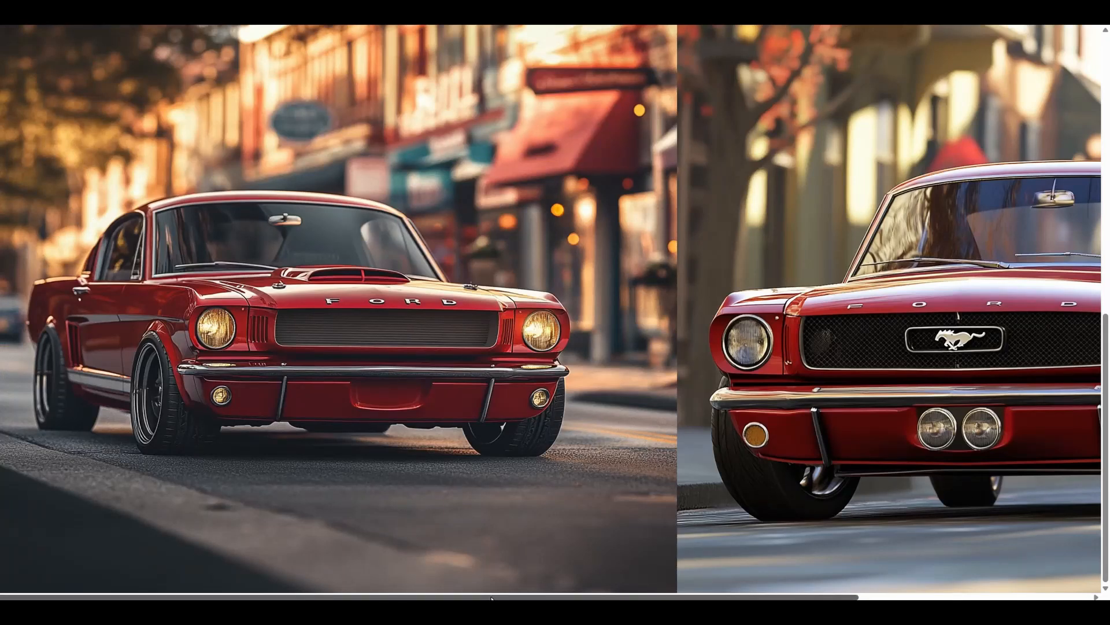
scroll(775, 571, "right", 5)
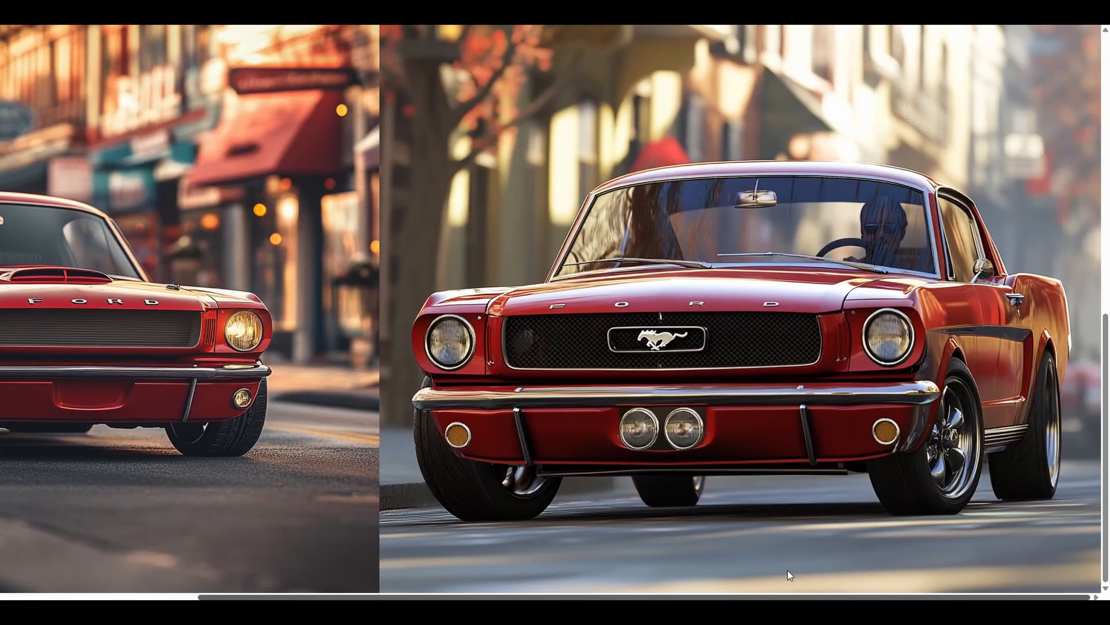
scroll(788, 570, "up", 10)
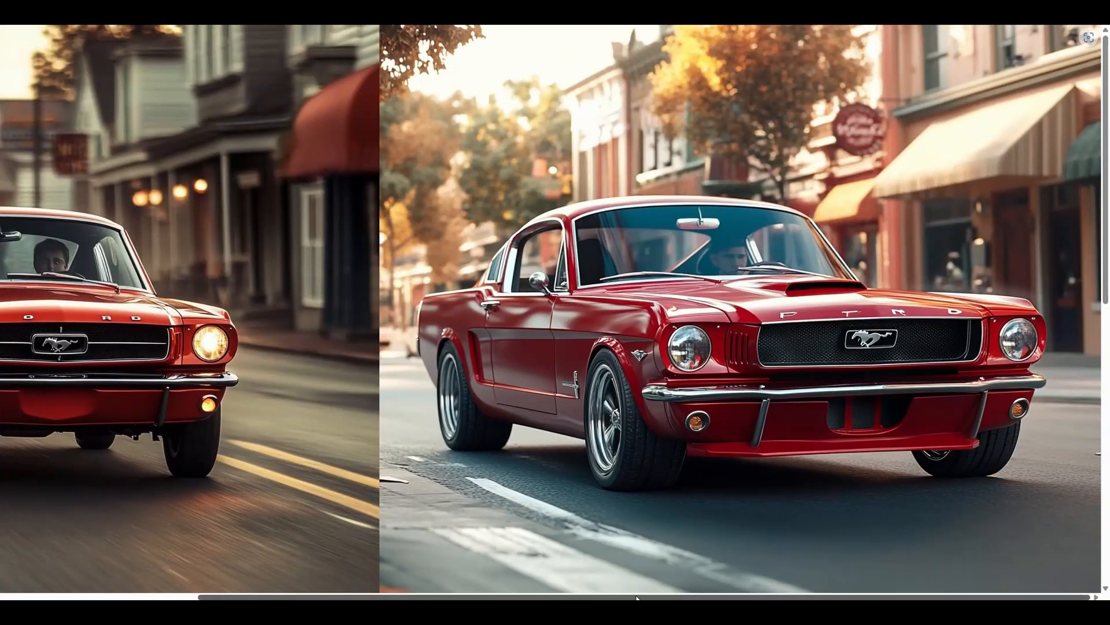
left_click_drag(636, 596, 379, 598)
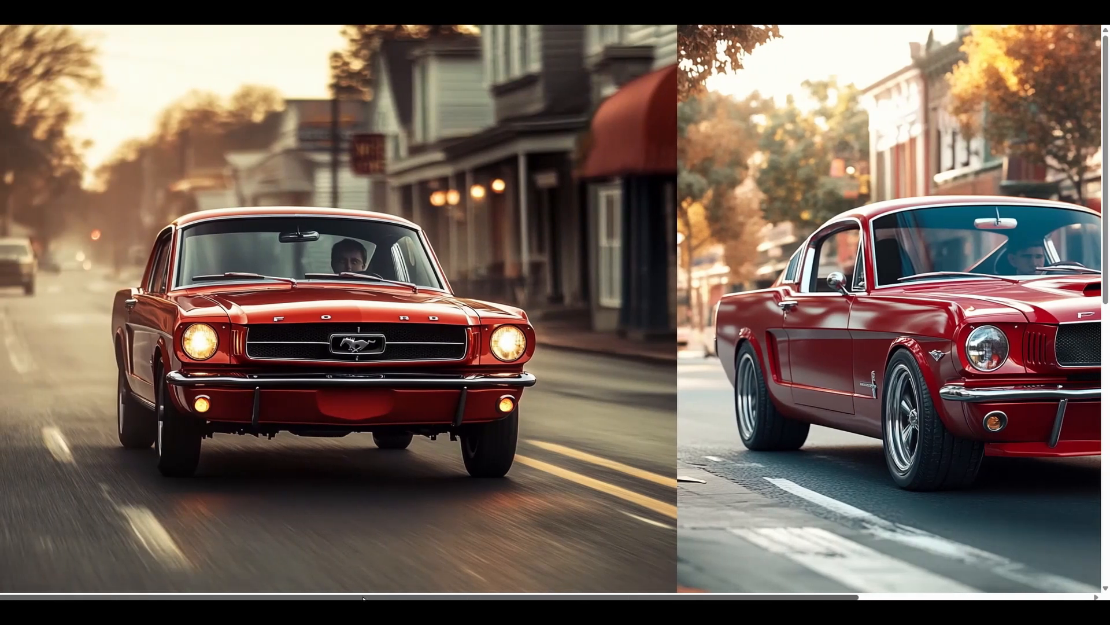
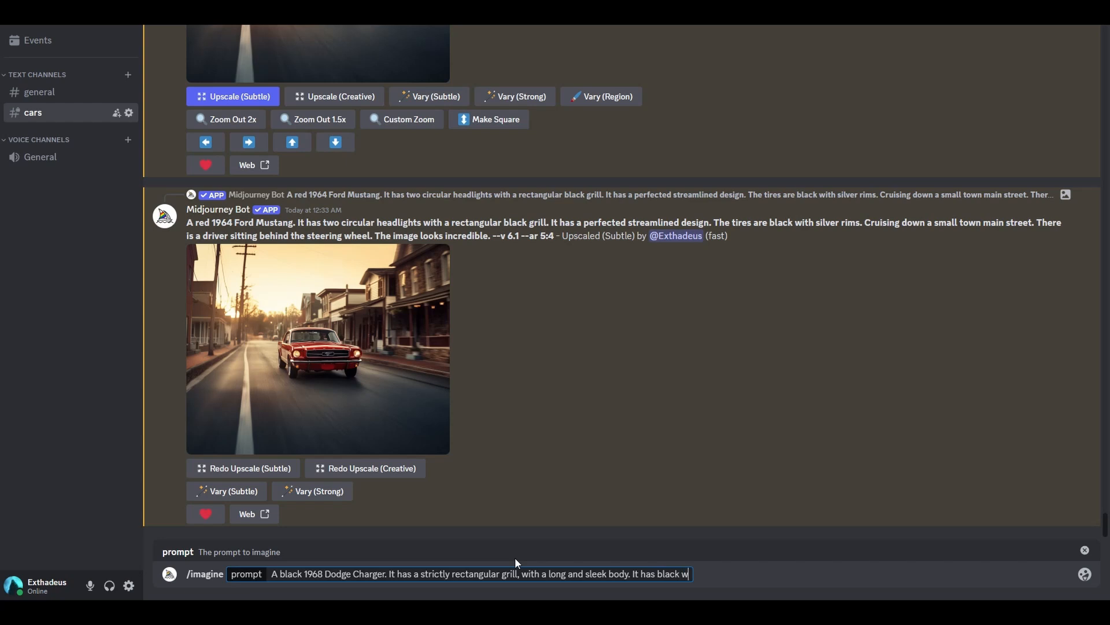
- Continue the black 1968 Dodge Charger prompt with wheels that have "chrome hubcaps, surrounded by a red border."
type("hubcaos")
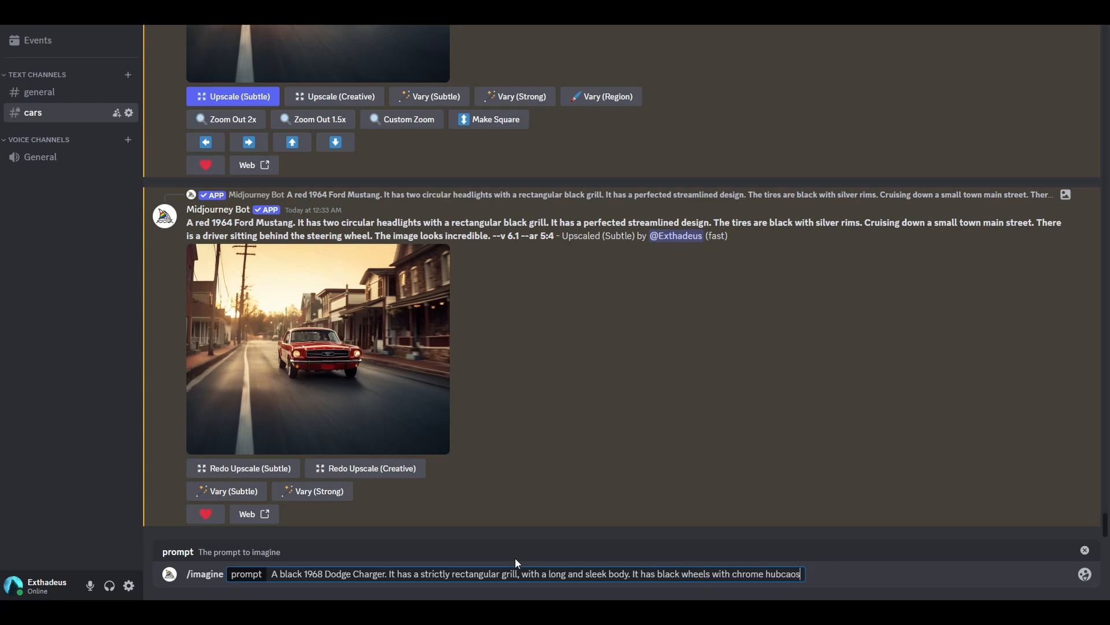
key("BackSpace")
key("BackSpace")
type("ps, surrounded by7 a")
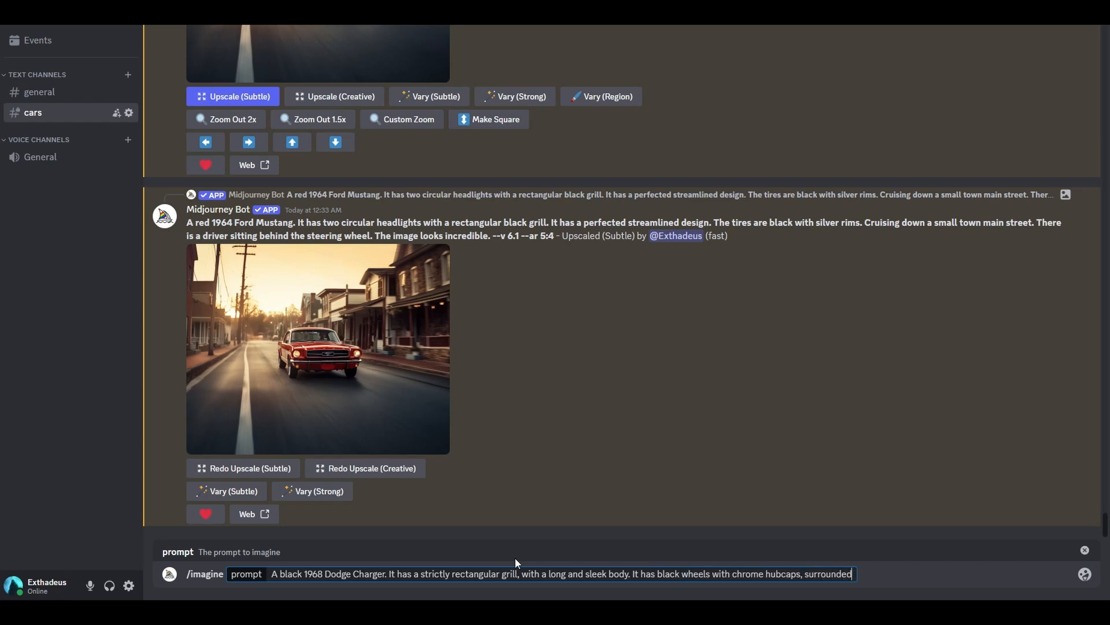
key("BackSpace")
key("BackSpace")
key("BackSpace")
type("a red b")
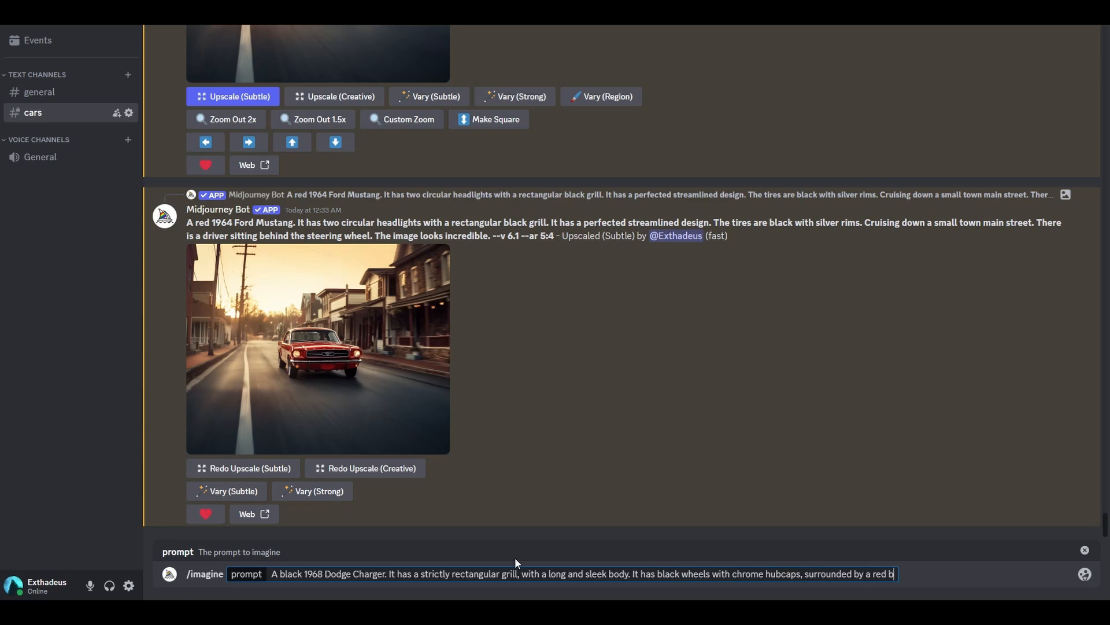
type("order. It has a b")
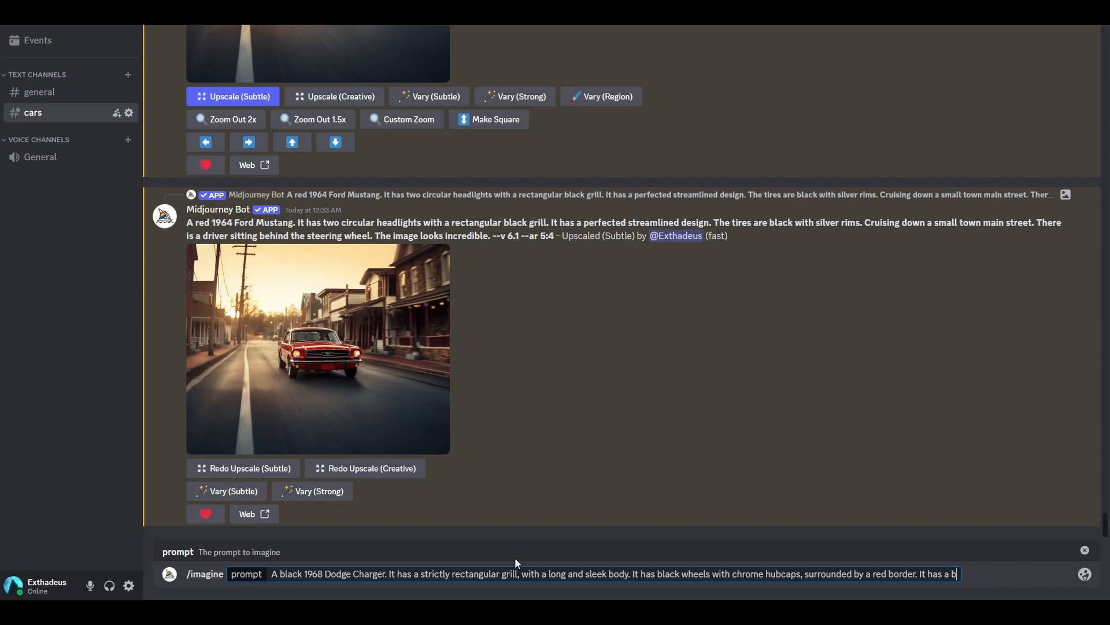
- Finish the Charger prompt with "It has a black top and a red line wrapping over the trunk. --v 6.1 --ar 5:4" and submit it
type("lack top and a")
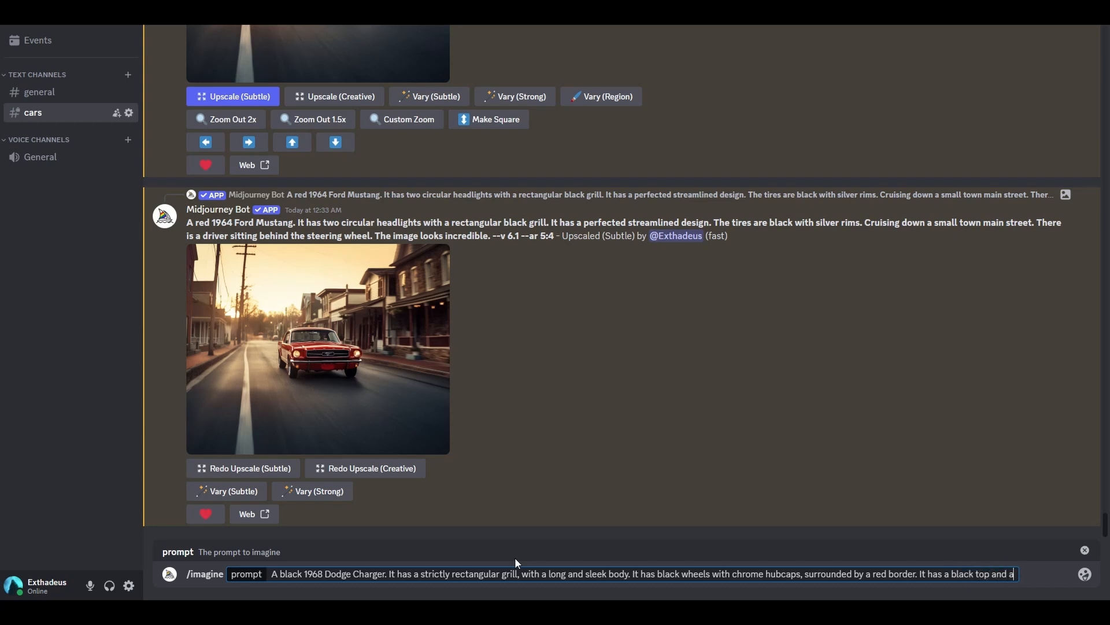
type(" red line wrapping over the ")
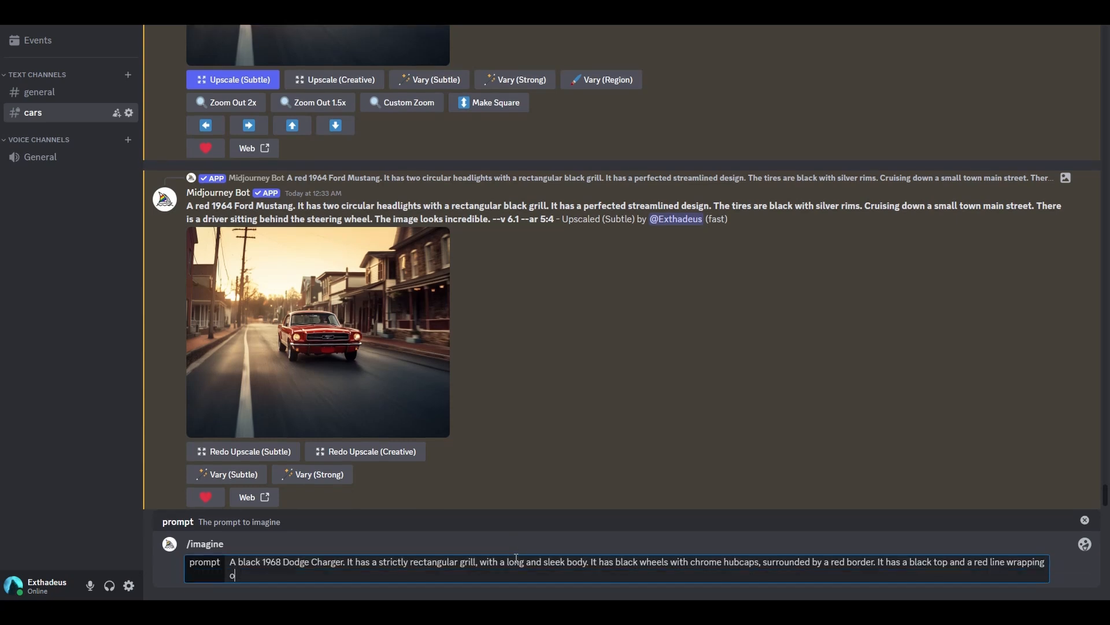
type("trunk. --")
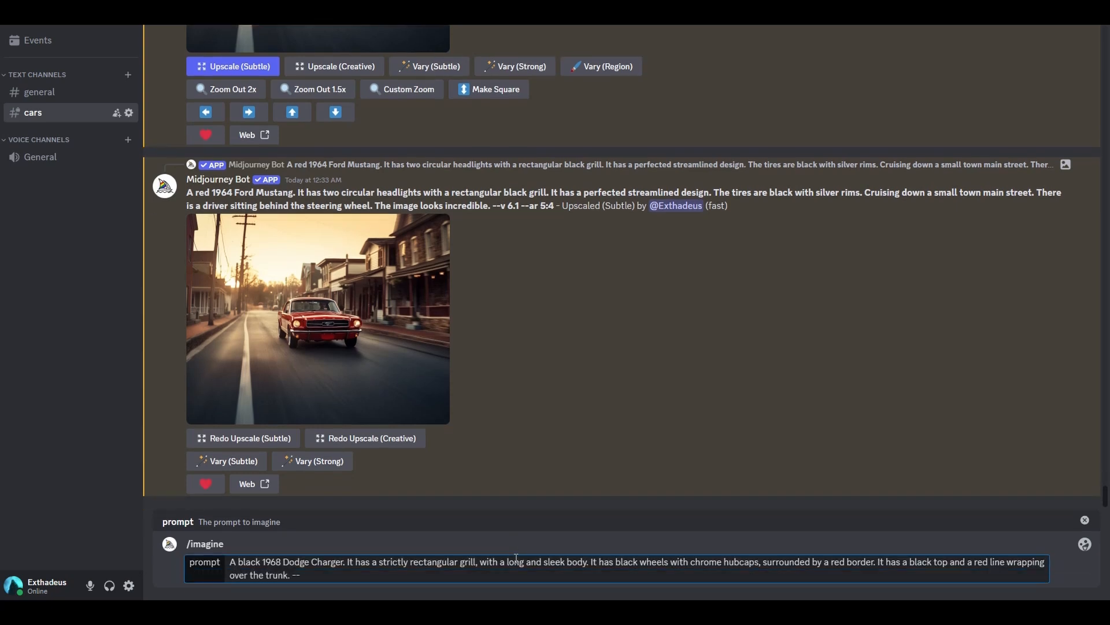
type("v 6.1 --ar 5:4")
key("Return")
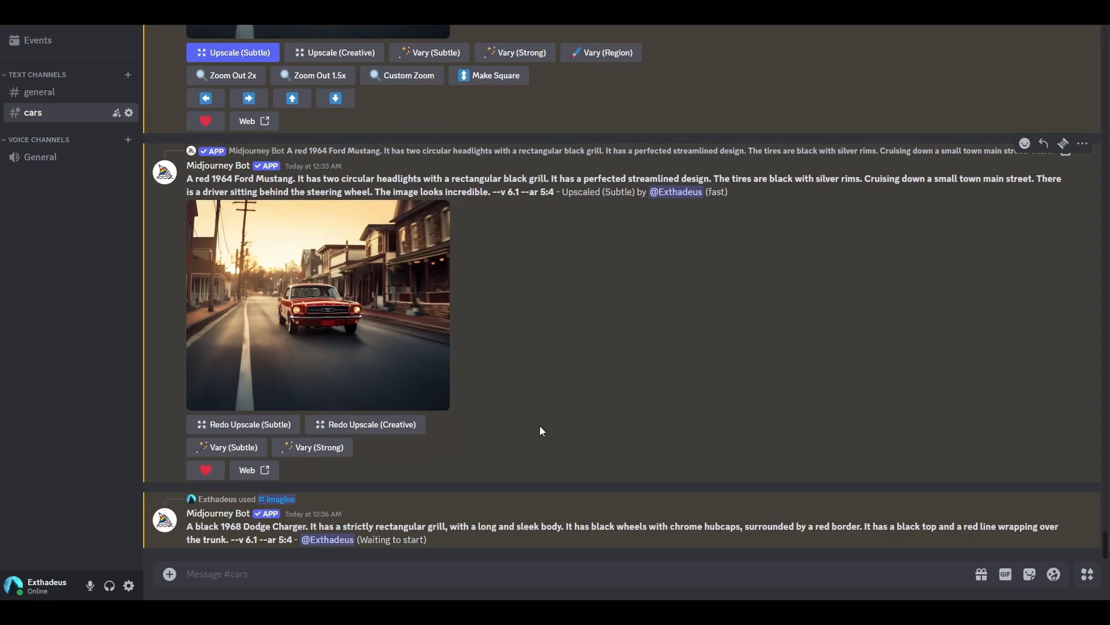
scroll(540, 430, "up", 15)
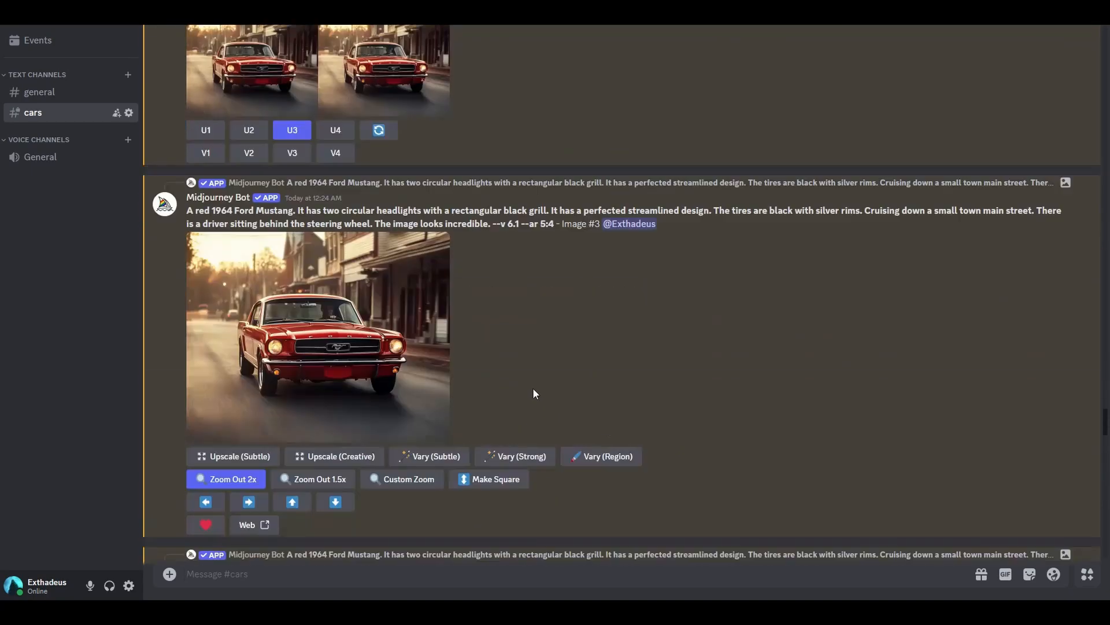
scroll(532, 393, "up", 15)
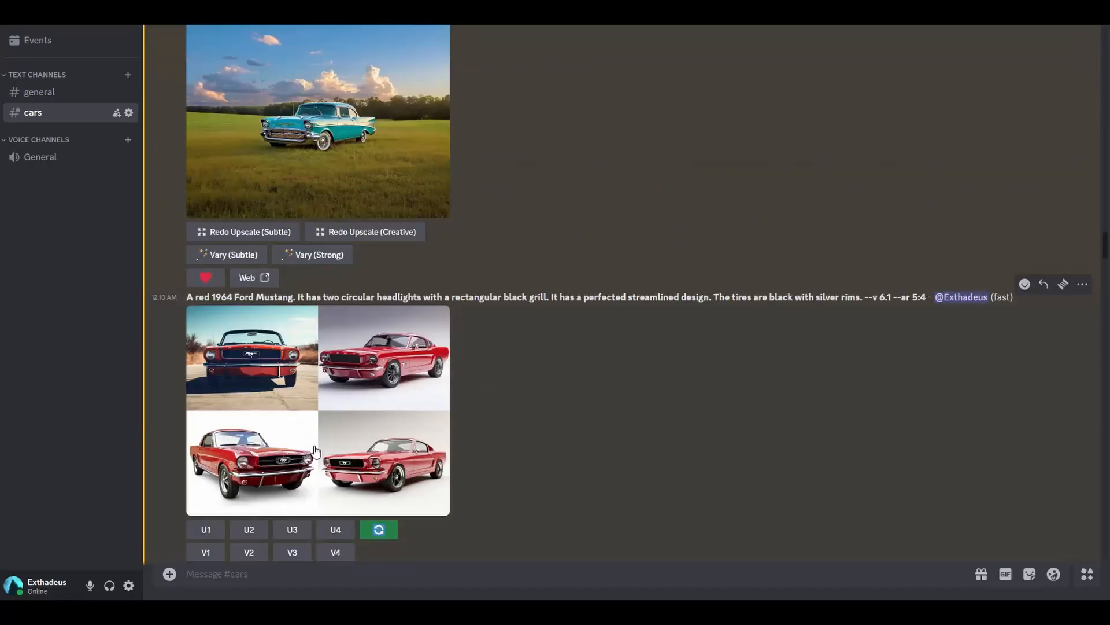
scroll(316, 451, "up", 10)
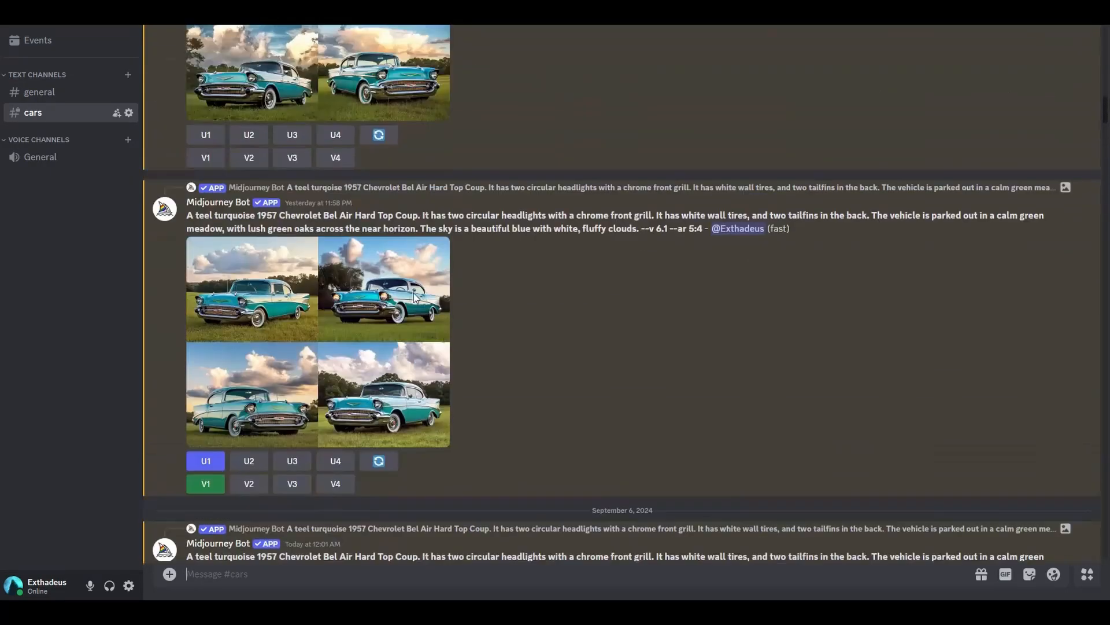
scroll(405, 293, "up", 10)
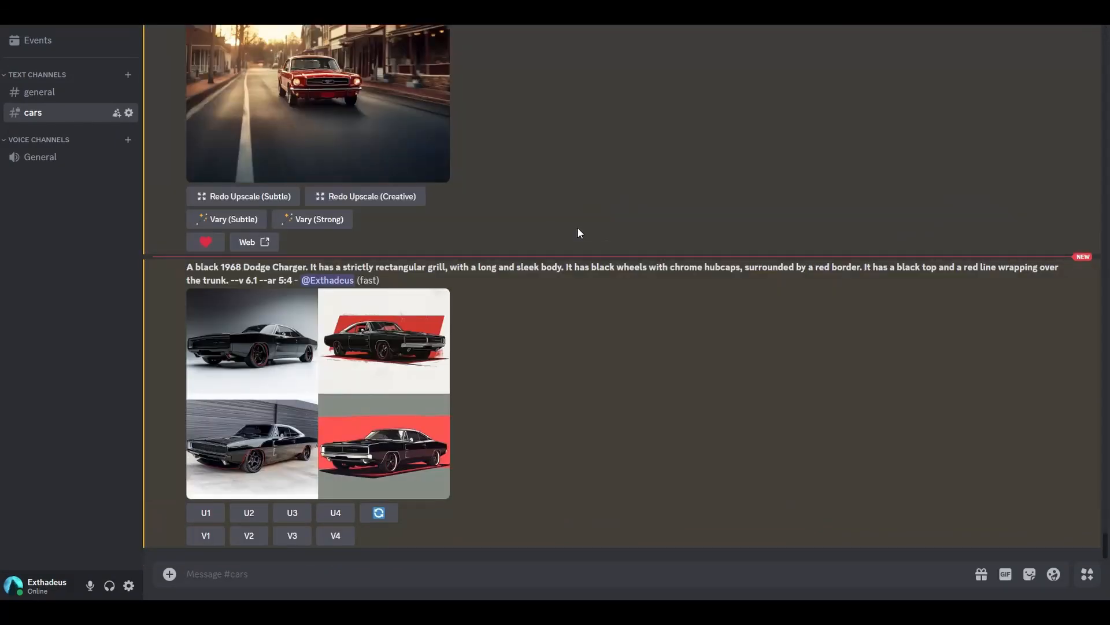
- Open the black Dodge Charger grid at full size and examine the grilles, wheels and red details of all four cars
left_click(431, 408)
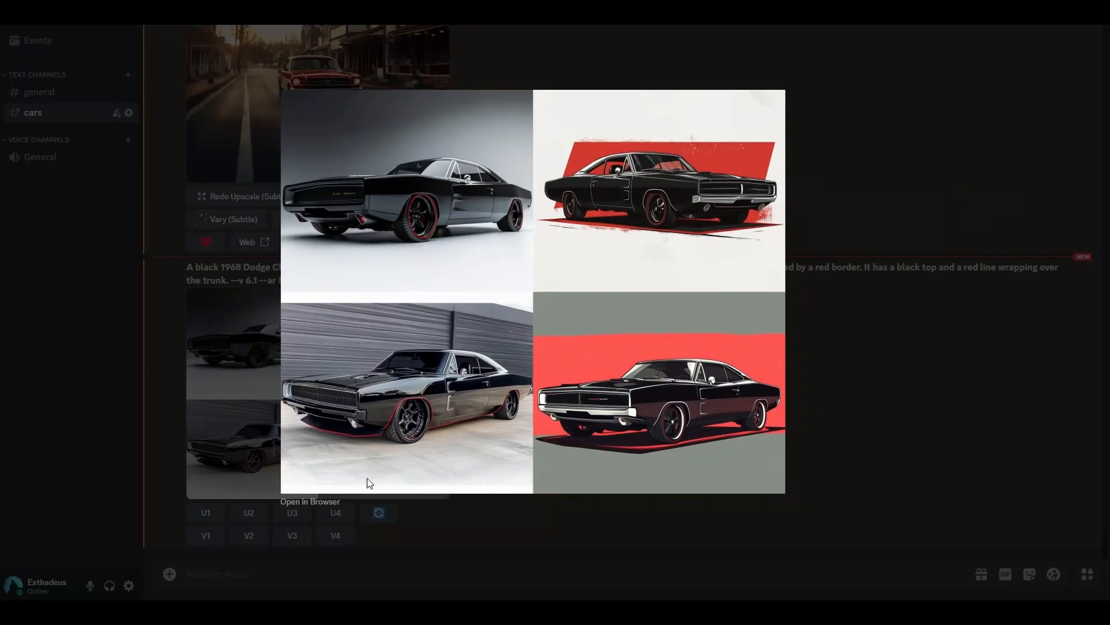
left_click(310, 501)
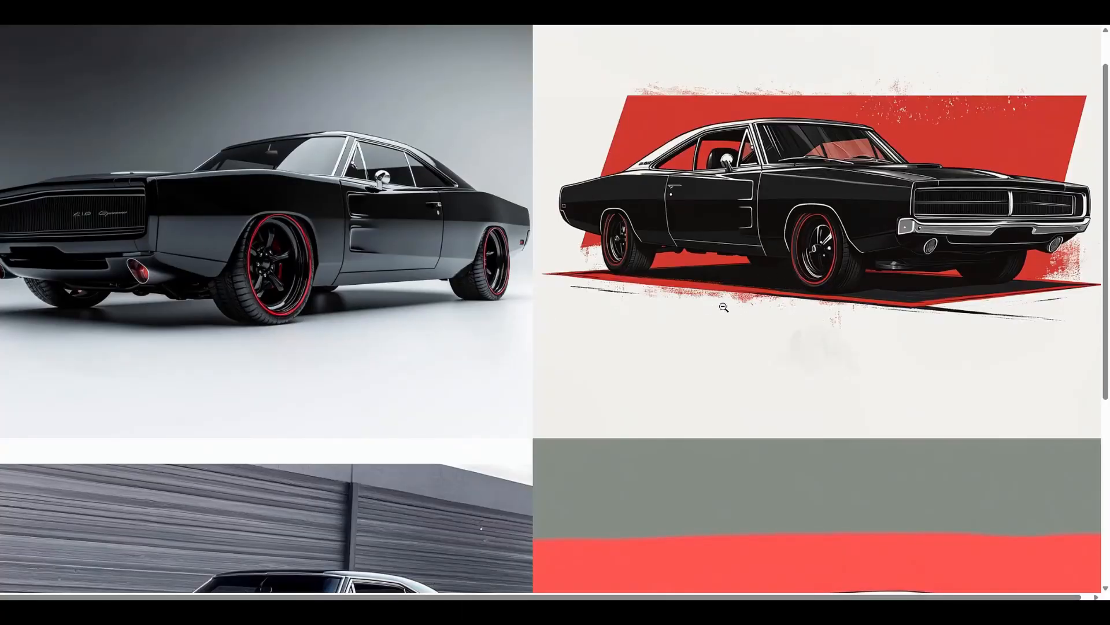
scroll(717, 304, "down", 4)
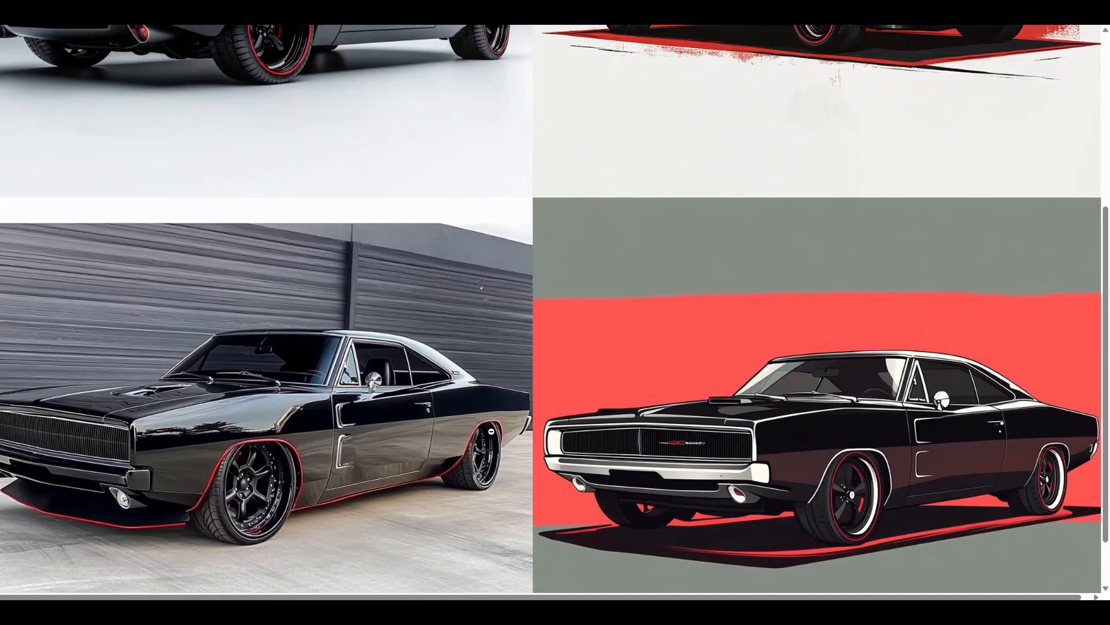
scroll(850, 522, "right", 1)
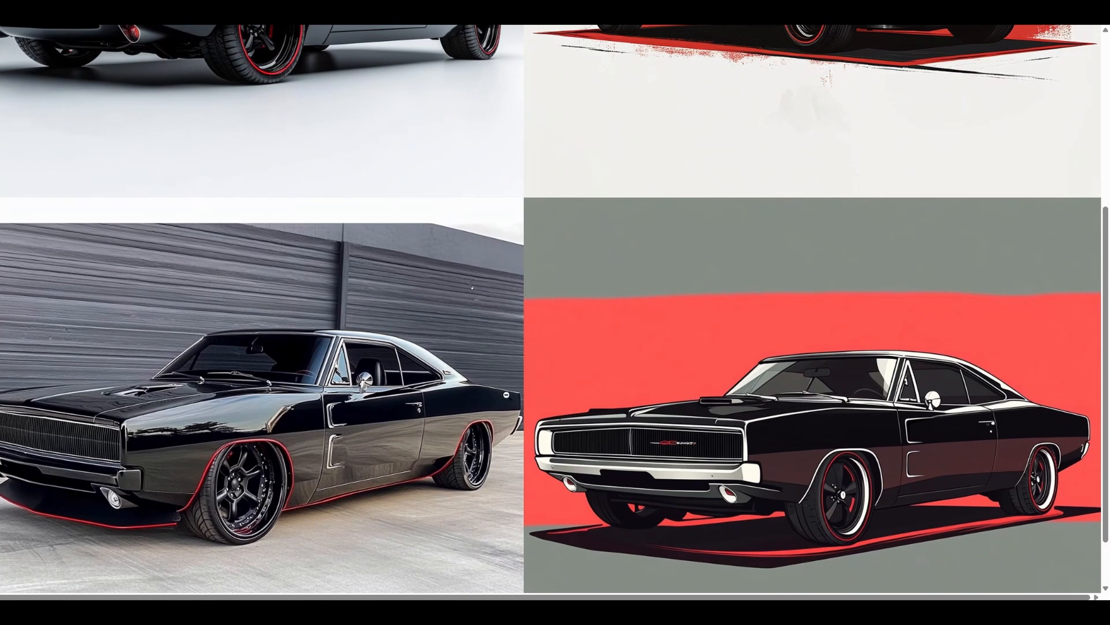
scroll(507, 446, "up", 4)
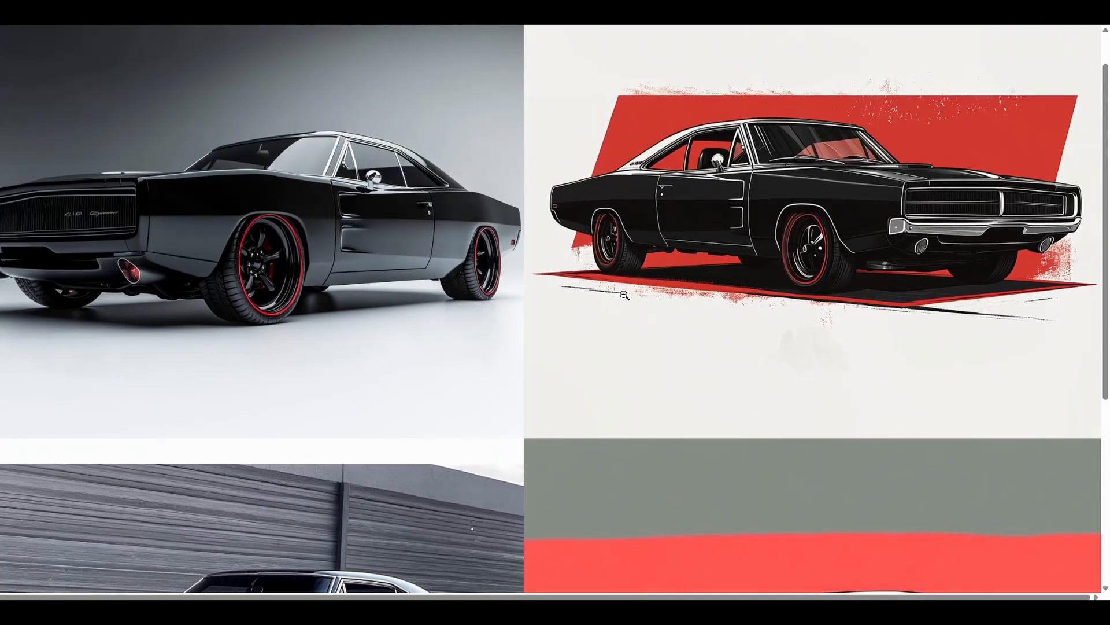
- Reroll the black 1968 Dodge Charger prompt to generate another set of four images
scroll(624, 295, "down", 5)
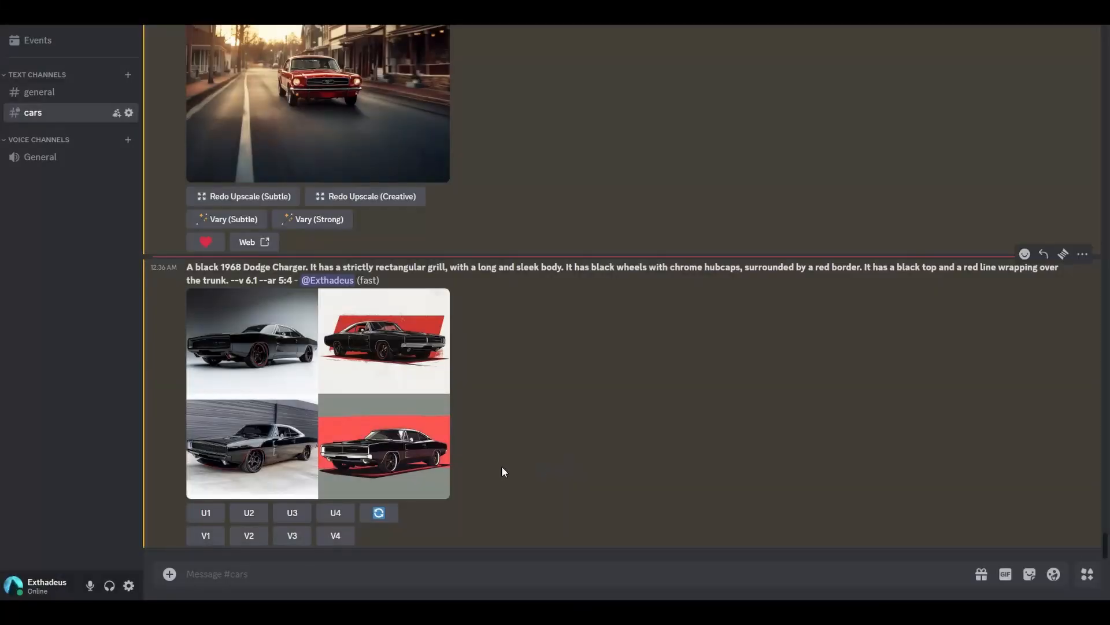
left_click(379, 513)
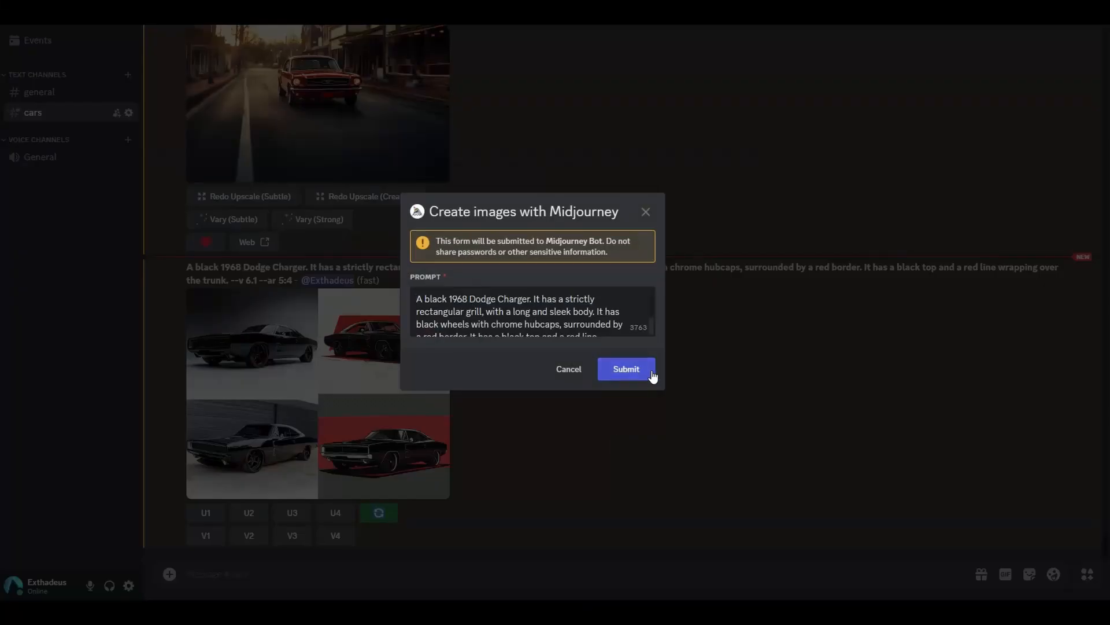
left_click(626, 369)
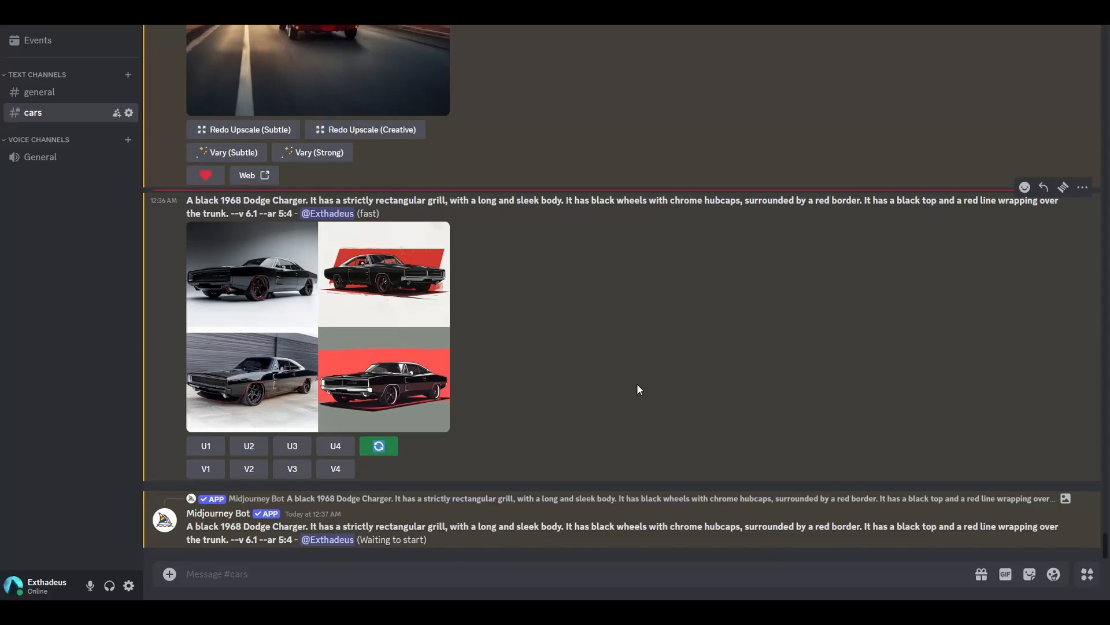
- Enlarge the original Charger grid and the rerolled grid to compare how the cars look
left_click(374, 267)
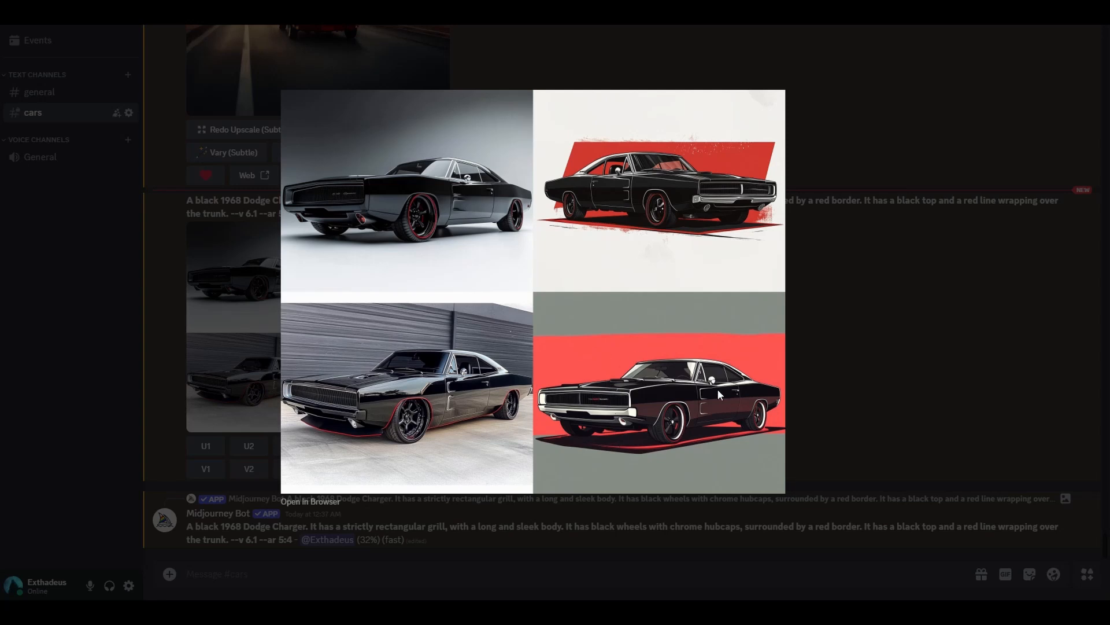
left_click(864, 362)
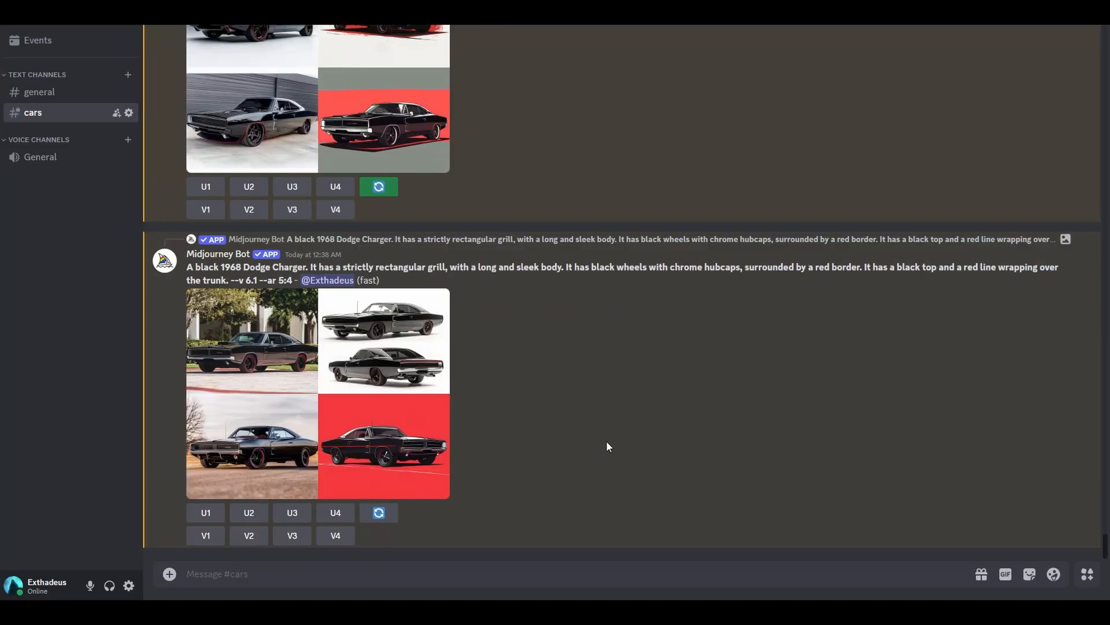
left_click(388, 438)
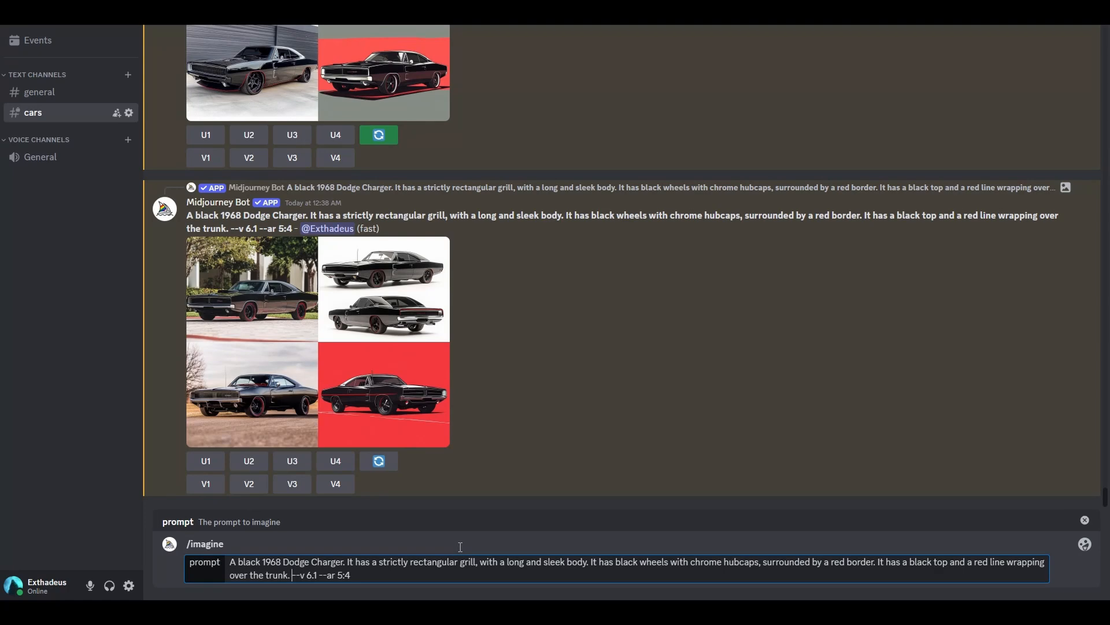
- Add "The car is speeding through a white sands desert, kicking up a cloud of white sand into the air behind it." to the Charger prompt
type("The car is speeding through ")
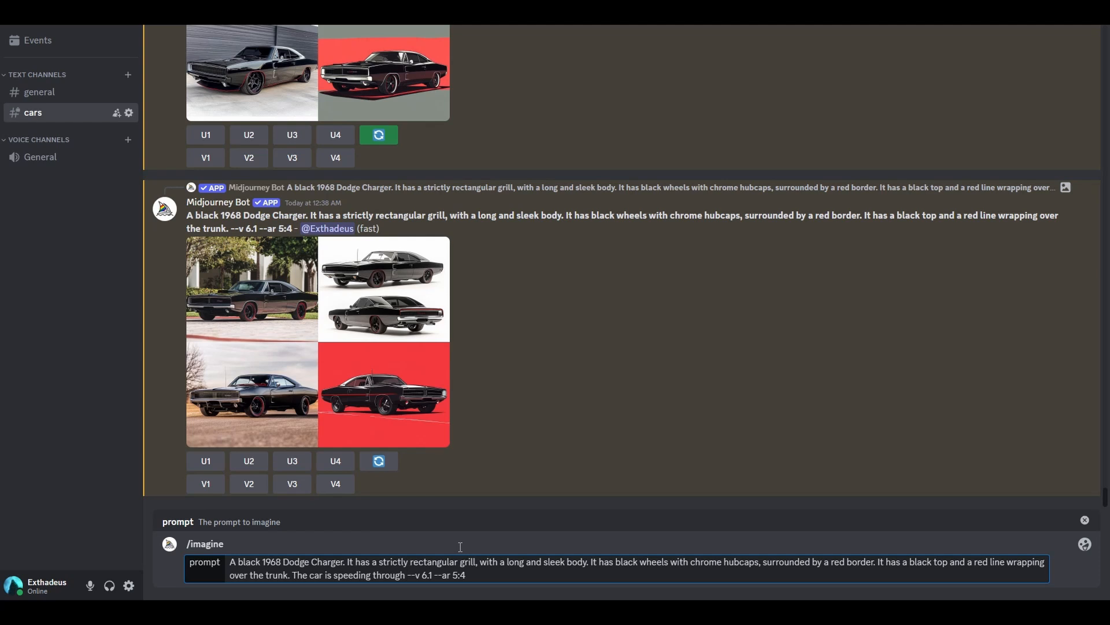
type("a white sands desert, kicking up a c")
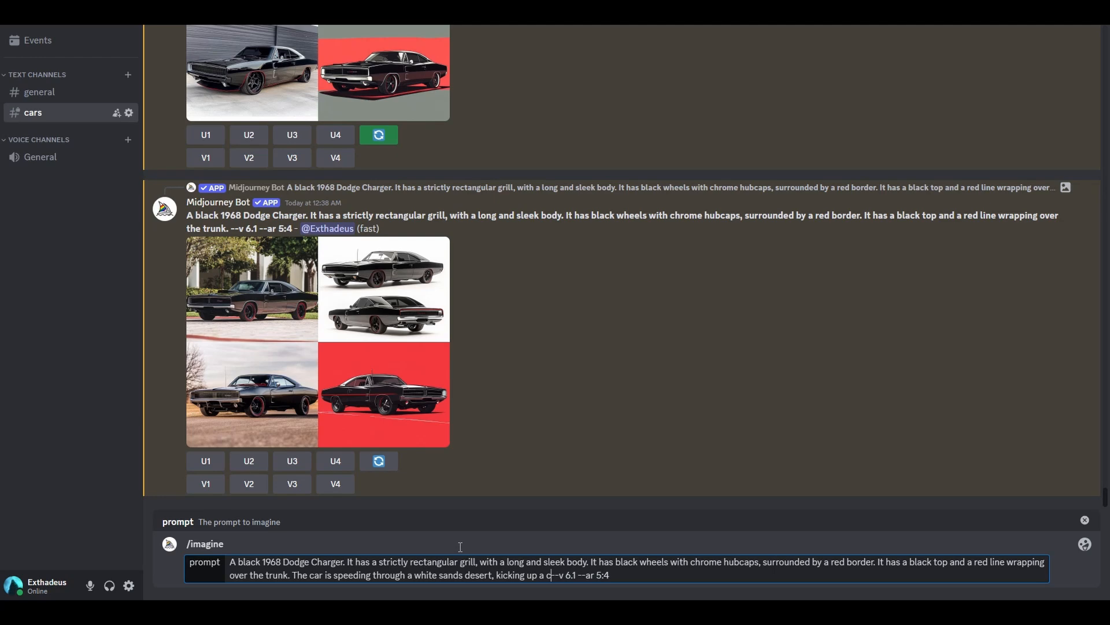
type("loud of white sand")
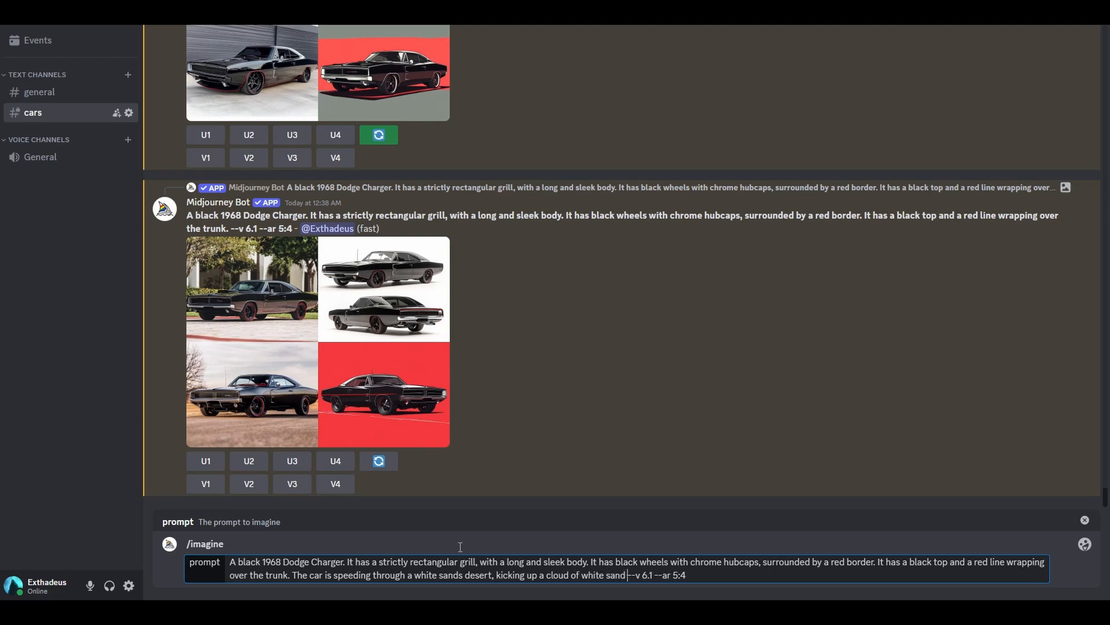
type(" into the air behind ")
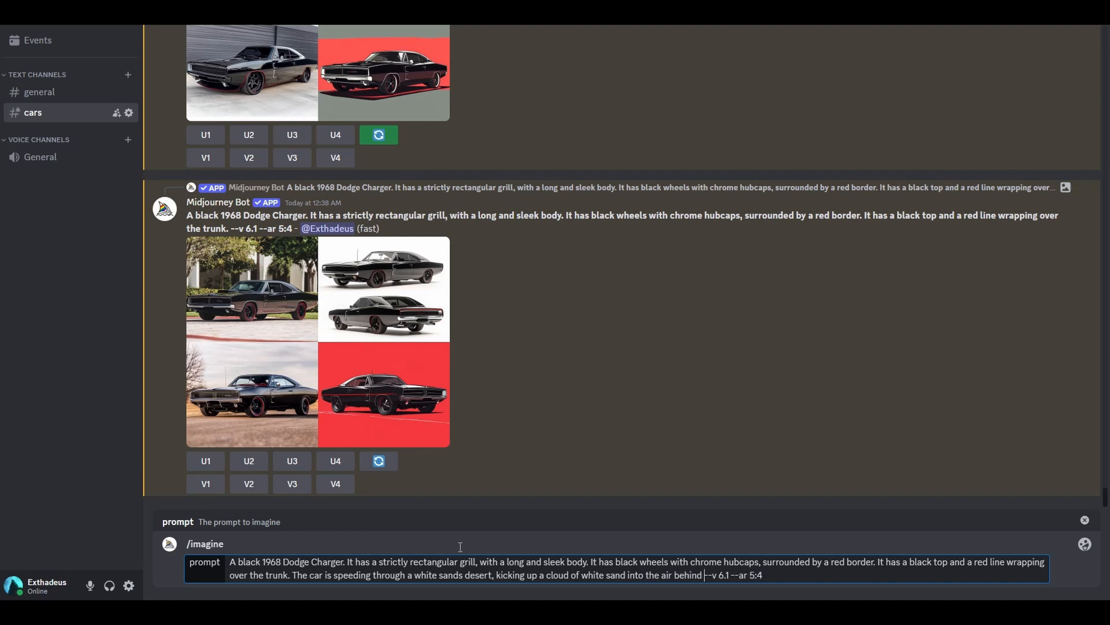
type("it. ")
- Insert "There is a driver behind the wheel." before the sentence about the speeding car and submit the Charger prompt
type("There is a driver ")
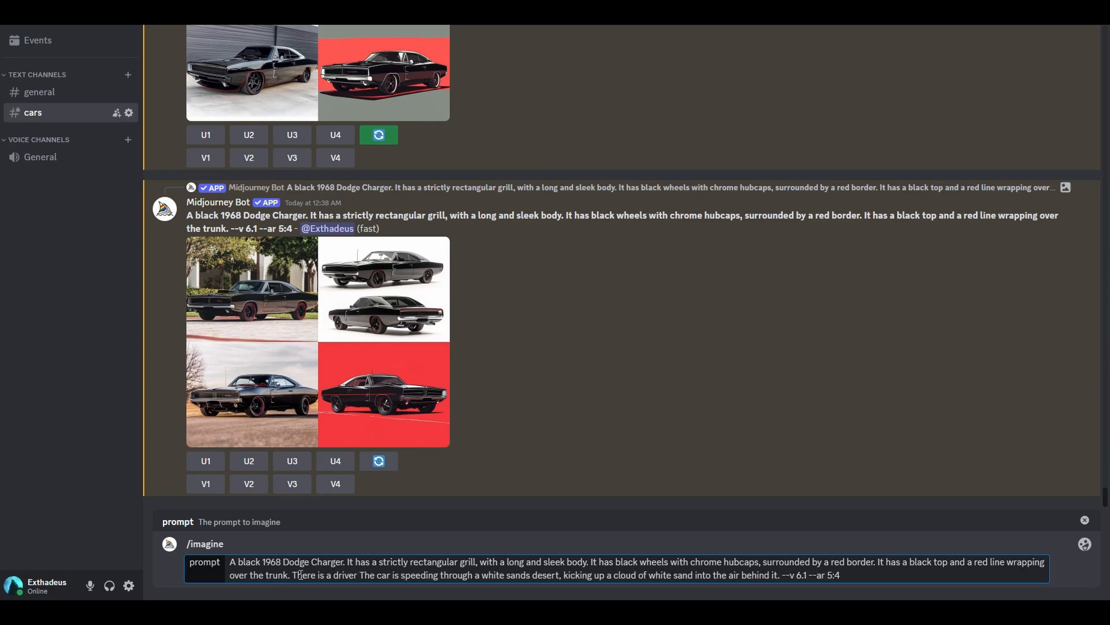
type("behind the wheel")
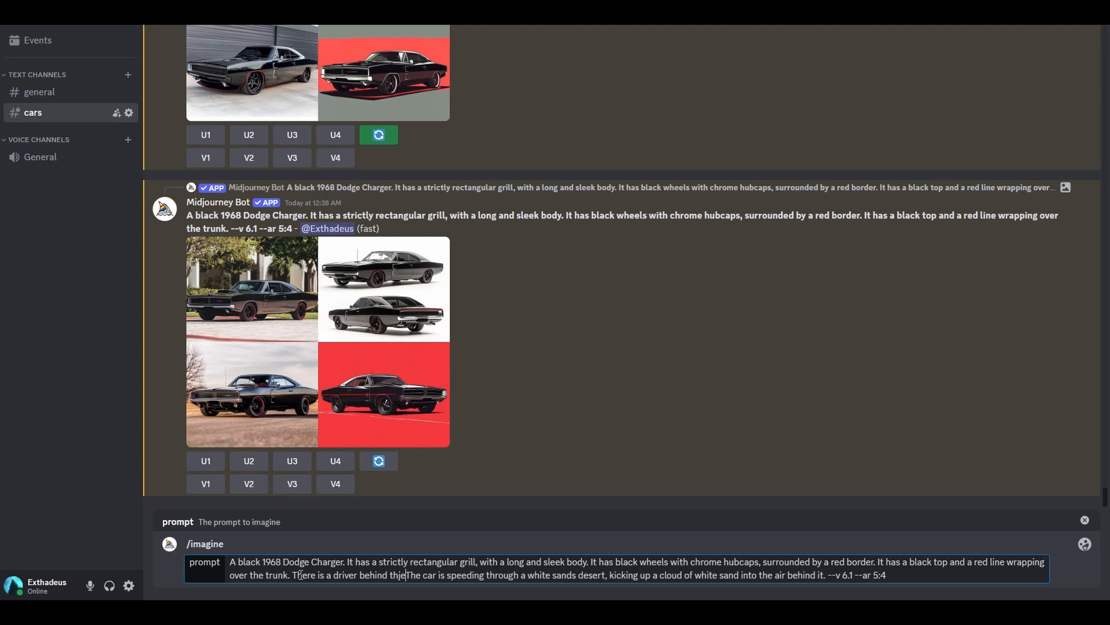
type(".")
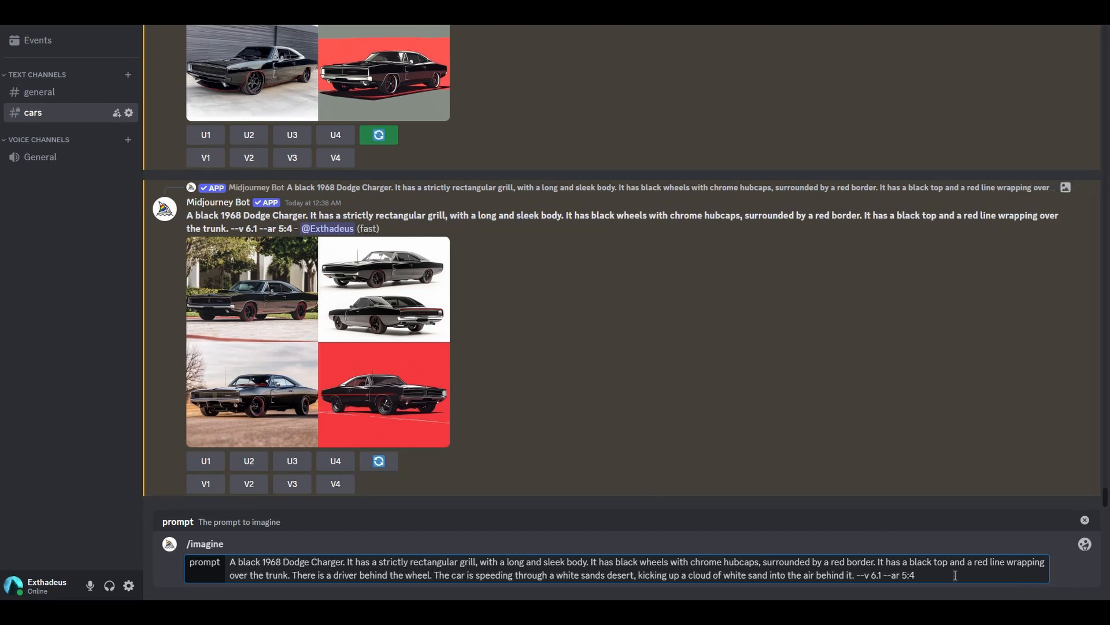
key("Return")
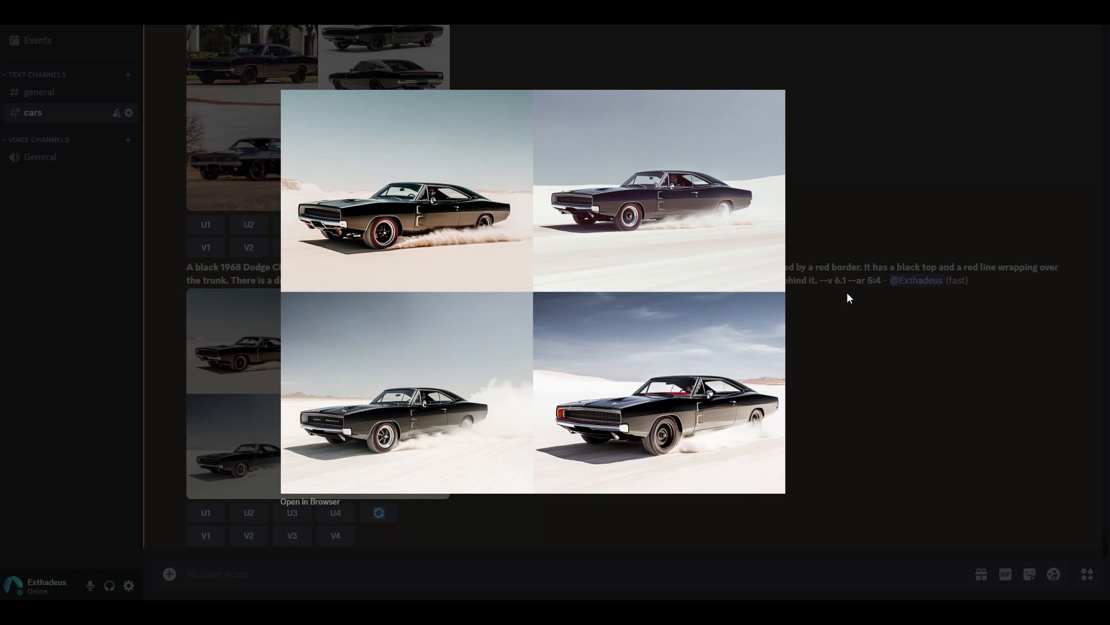
- Open the white sands desert grid at full size and compare the grilles, wheels and drivers of its four cars
left_click(848, 293)
left_click(372, 457)
left_click(310, 502)
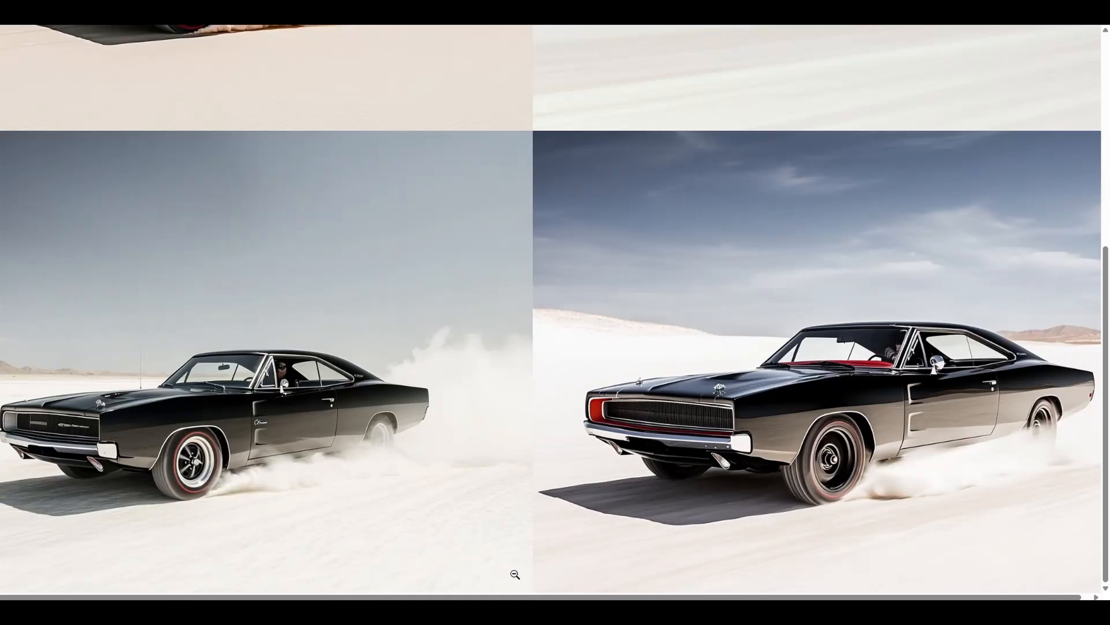
scroll(515, 574, "up", 5)
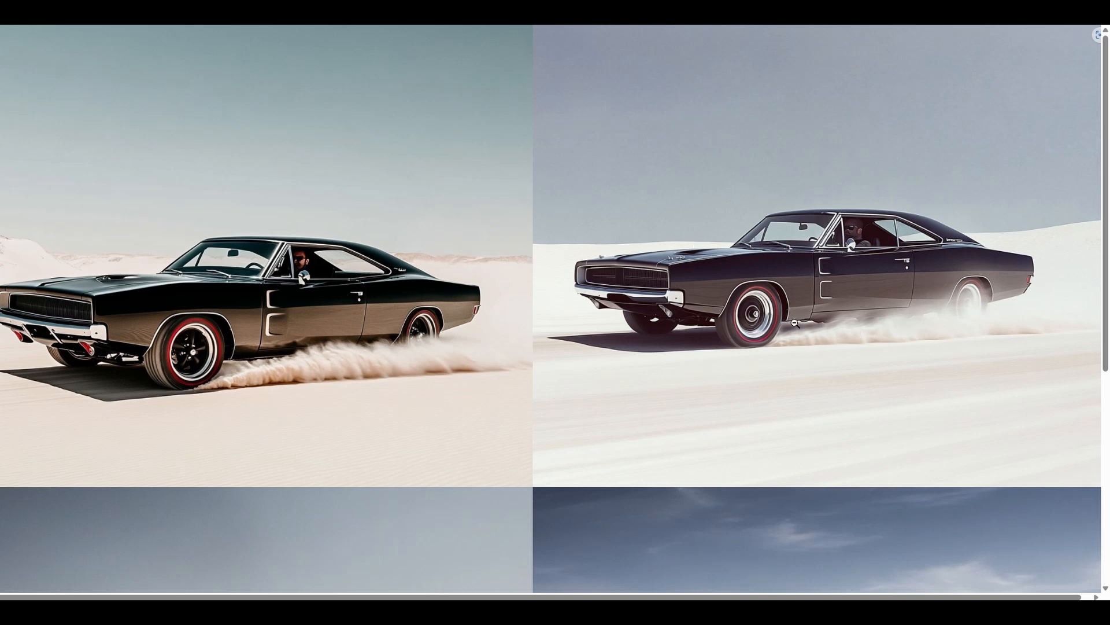
scroll(393, 434, "down", 5)
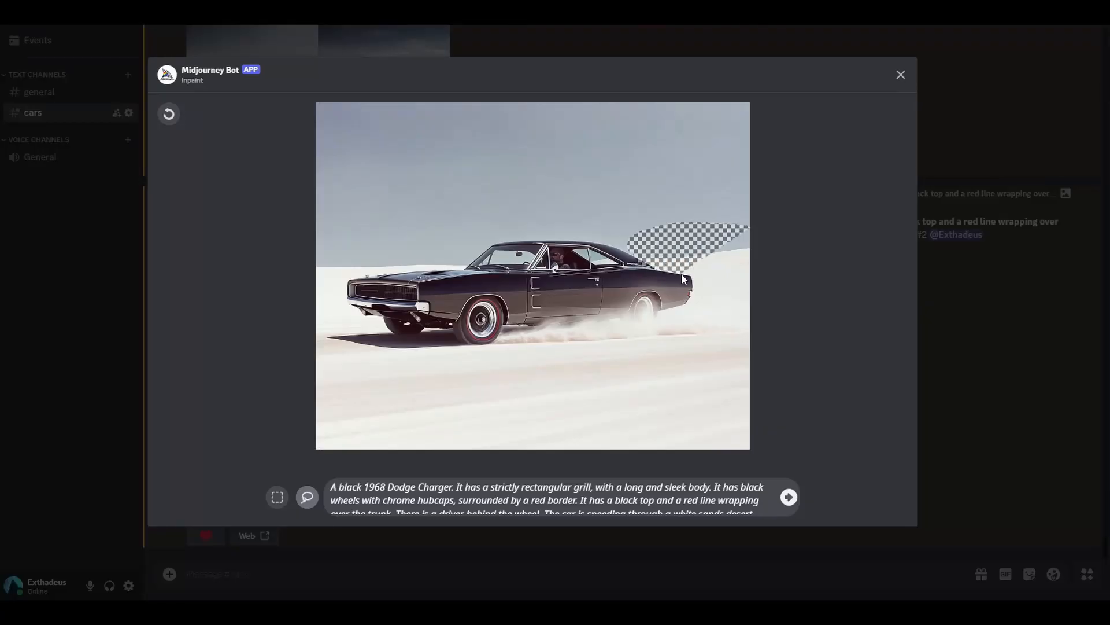
- Lasso the sky and dunes around the second desert Charger, including the area behind its trunk, and submit the region for regeneration
mouse_move(682, 278)
left_mouse_down()
mouse_move(691, 297)
mouse_move(666, 322)
mouse_move(716, 326)
mouse_move(749, 233)
left_mouse_up()
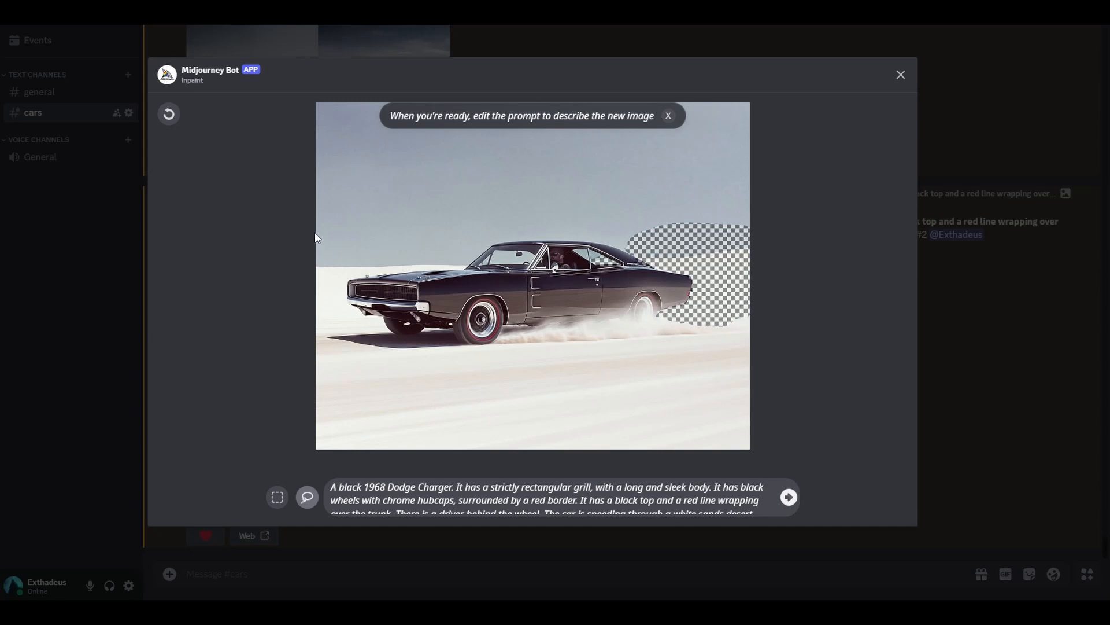
mouse_move(311, 212)
left_mouse_down()
mouse_move(475, 258)
mouse_move(356, 284)
mouse_move(348, 318)
mouse_move(304, 332)
mouse_move(391, 333)
mouse_move(349, 306)
mouse_move(352, 282)
mouse_move(338, 303)
mouse_move(369, 327)
mouse_move(316, 341)
mouse_move(352, 347)
mouse_move(297, 311)
mouse_move(307, 305)
left_mouse_up()
mouse_move(334, 222)
left_mouse_down()
mouse_move(437, 232)
mouse_move(461, 255)
mouse_move(457, 267)
mouse_move(475, 229)
mouse_move(491, 232)
mouse_move(460, 259)
left_mouse_up()
mouse_move(663, 229)
left_mouse_down()
mouse_move(636, 221)
mouse_move(570, 234)
mouse_move(548, 252)
mouse_move(554, 263)
mouse_move(567, 259)
mouse_move(560, 249)
left_mouse_up()
mouse_move(747, 103)
left_mouse_down()
mouse_move(256, 100)
mouse_move(251, 201)
mouse_move(261, 233)
mouse_move(526, 247)
mouse_move(772, 224)
left_mouse_up()
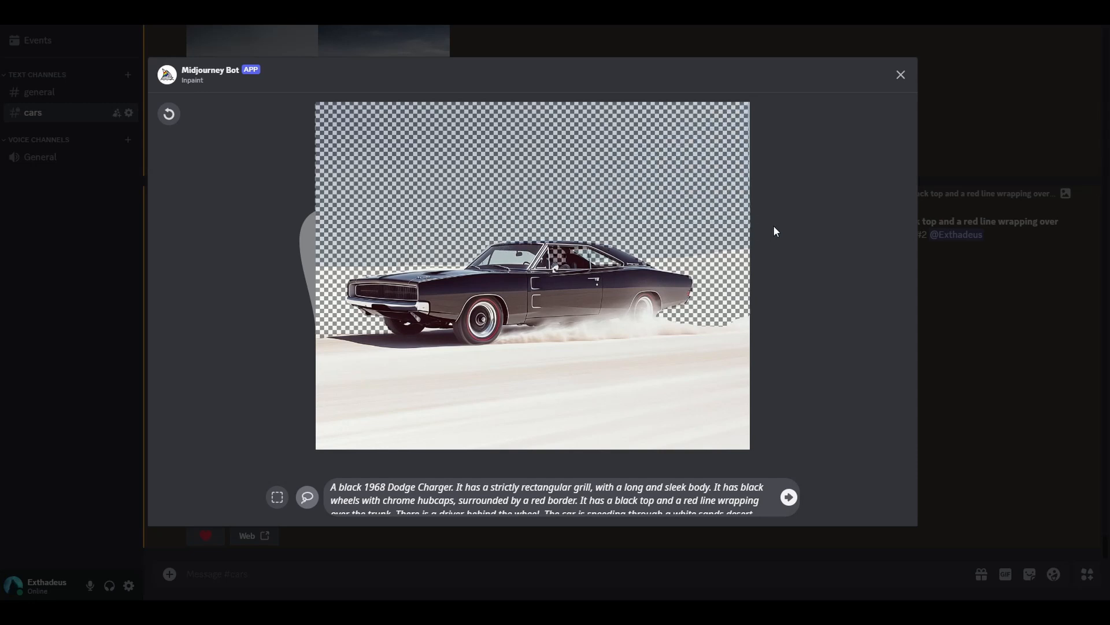
left_click(794, 497)
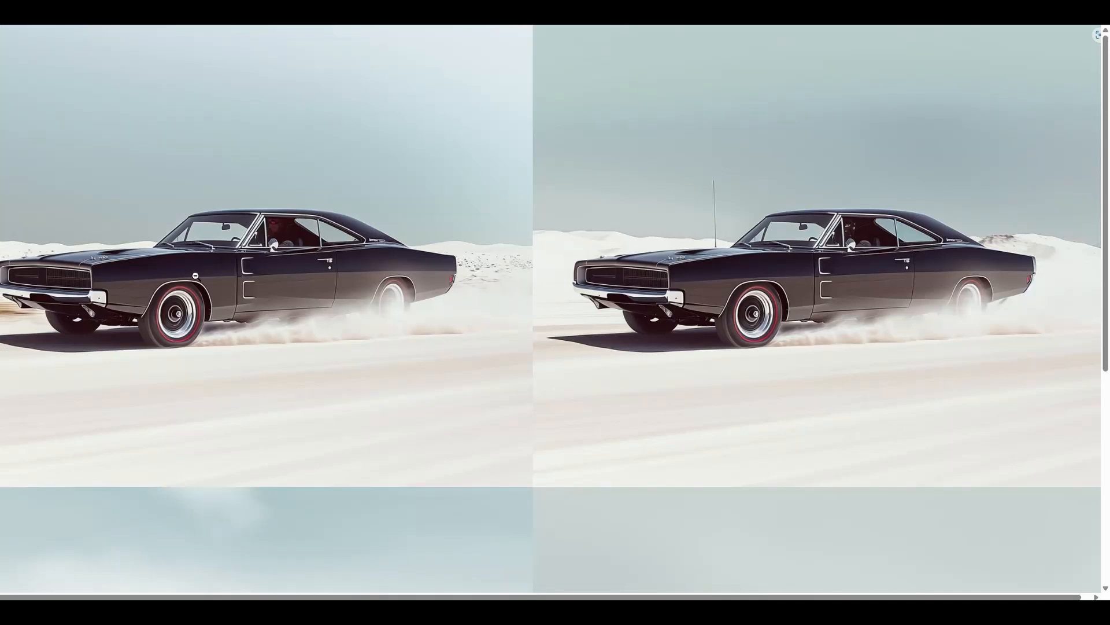
- Compare the four regenerated backgrounds at full size, checking the sky, dunes and car outlines
scroll(433, 400, "down", 6)
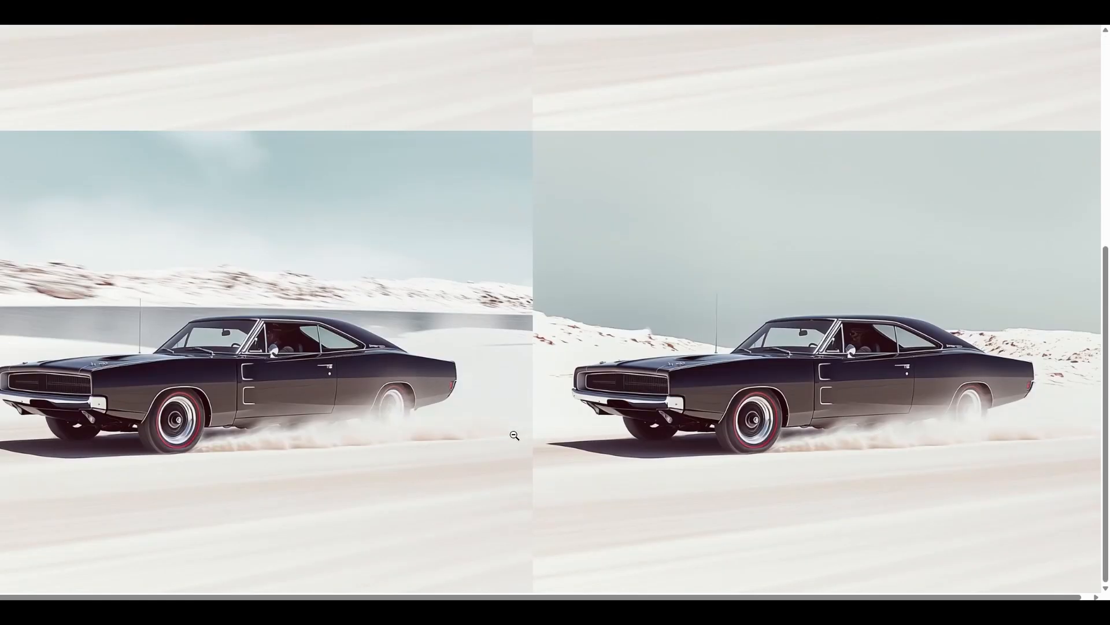
scroll(501, 446, "down", 3)
scroll(77, 422, "up", 1)
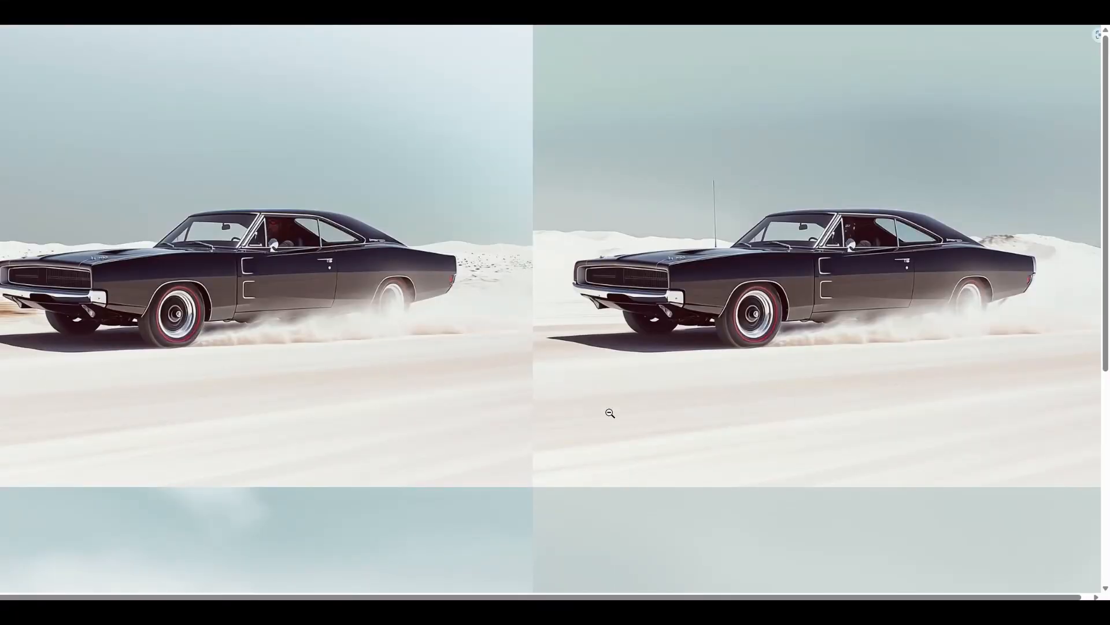
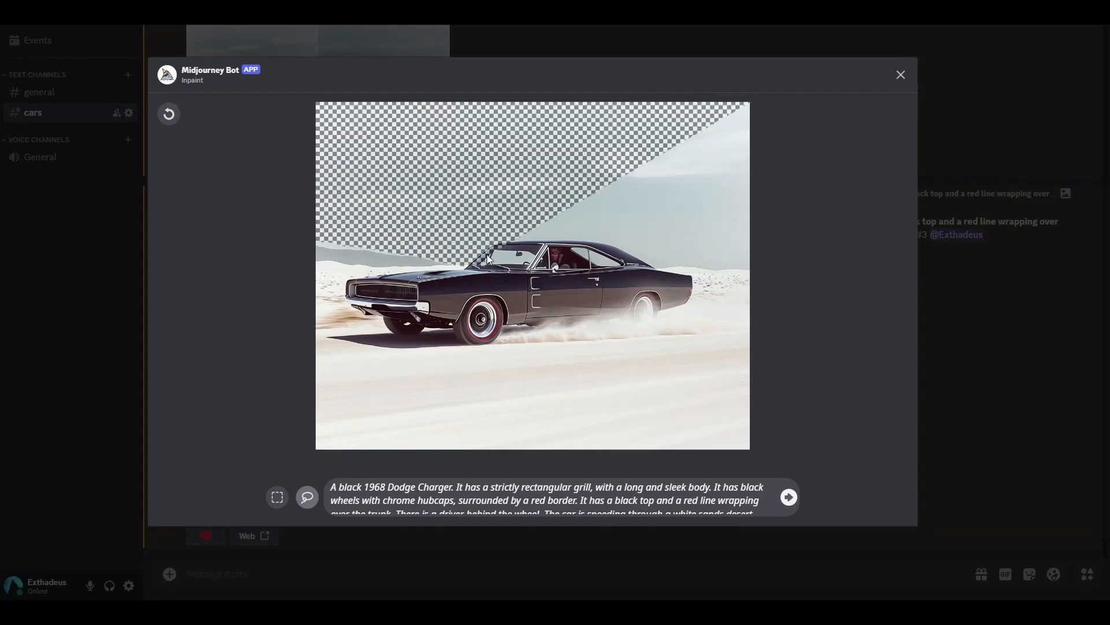
- Submit the masked sky above the Charger for regeneration and compare the four resulting skies at full size
left_click(789, 497)
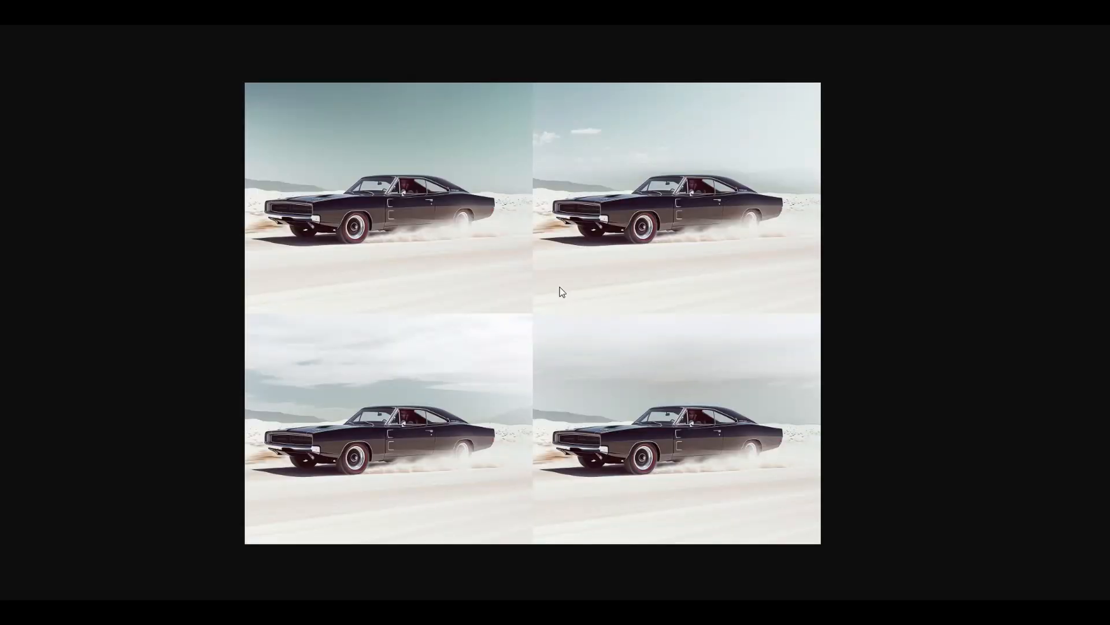
left_click(637, 297)
scroll(758, 318, "up", 4)
left_click_drag(397, 598, 635, 587)
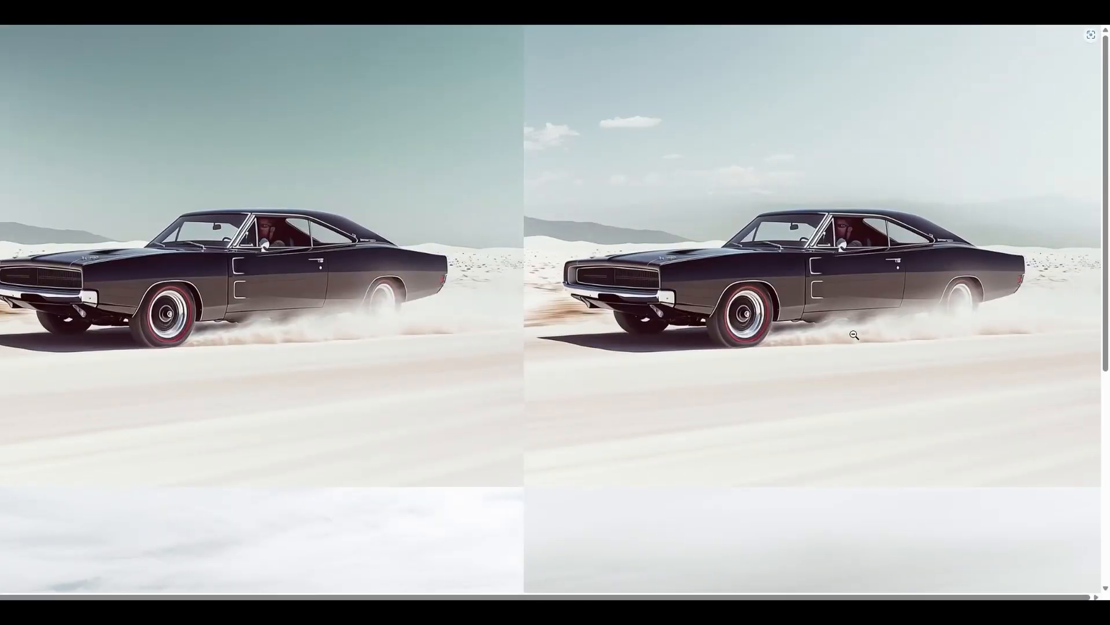
key("alt+Tab")
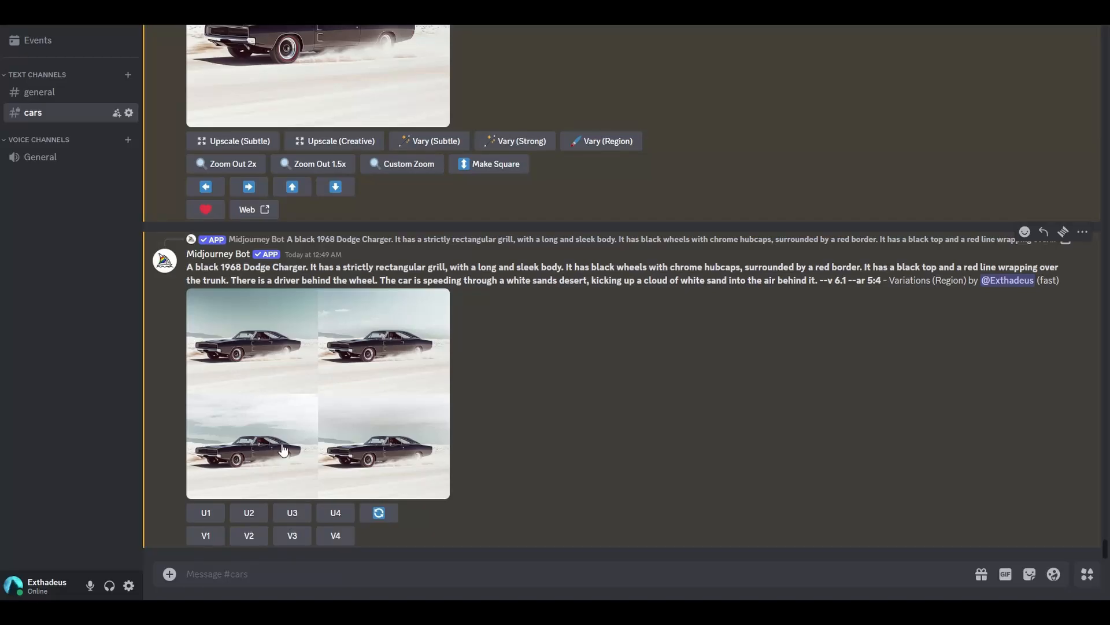
left_click(391, 355)
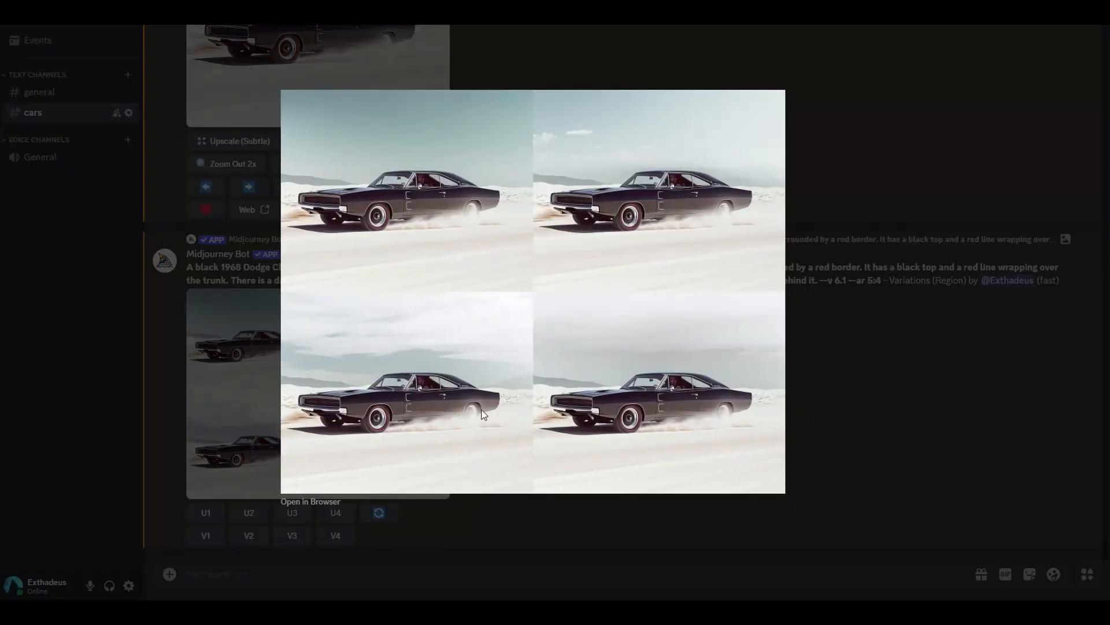
left_click(817, 384)
- Start a region variation of the upscaled third sky version using the lasso selection
left_click(605, 463)
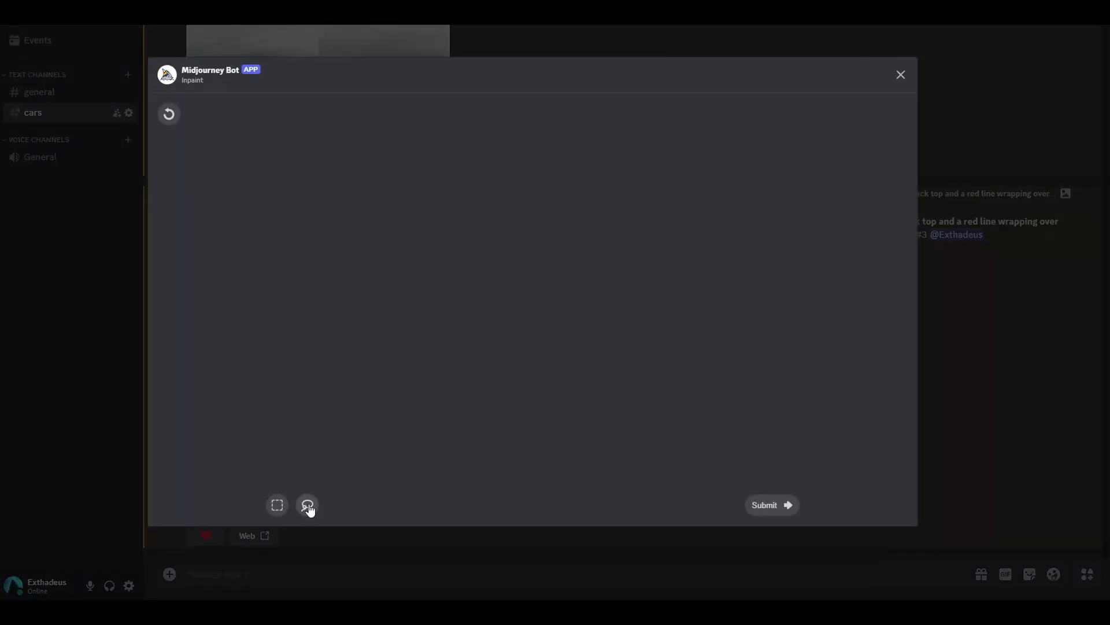
left_click(307, 505)
left_click(307, 496)
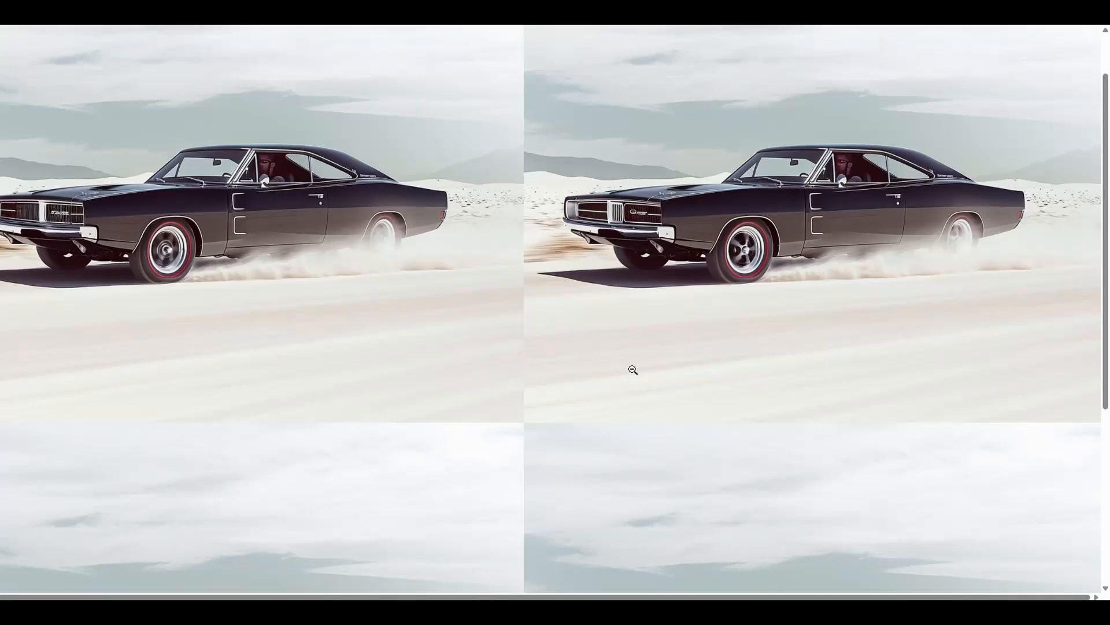
- Compare the regenerated grilles and front wheels of the four desert Chargers at full size
scroll(630, 368, "down", 5)
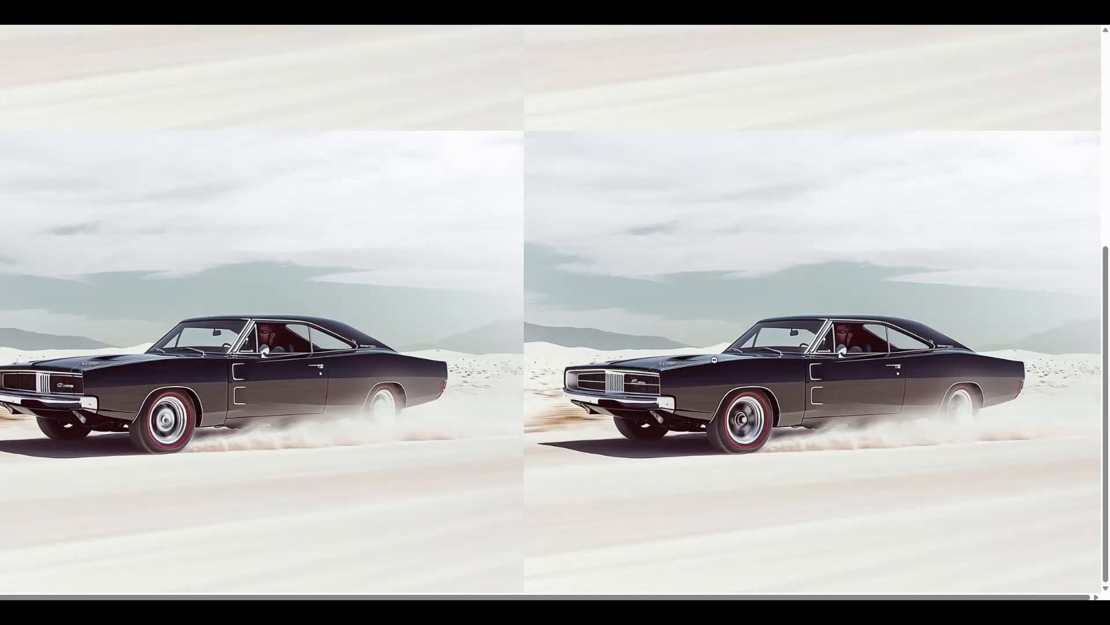
scroll(788, 405, "up", 5)
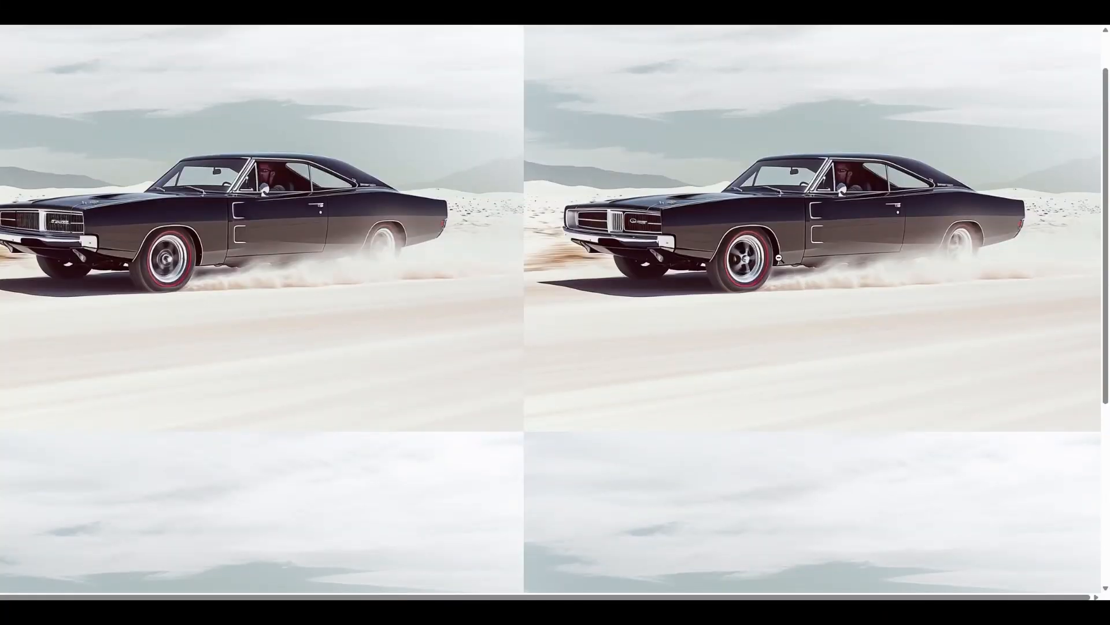
scroll(909, 381, "down", 4)
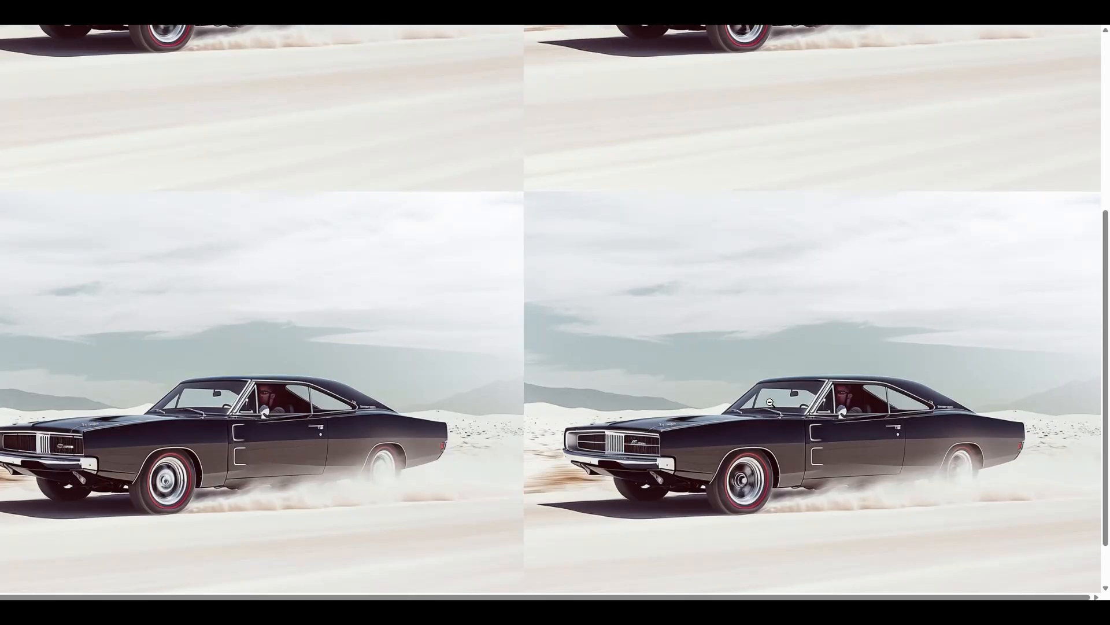
scroll(770, 402, "up", 4)
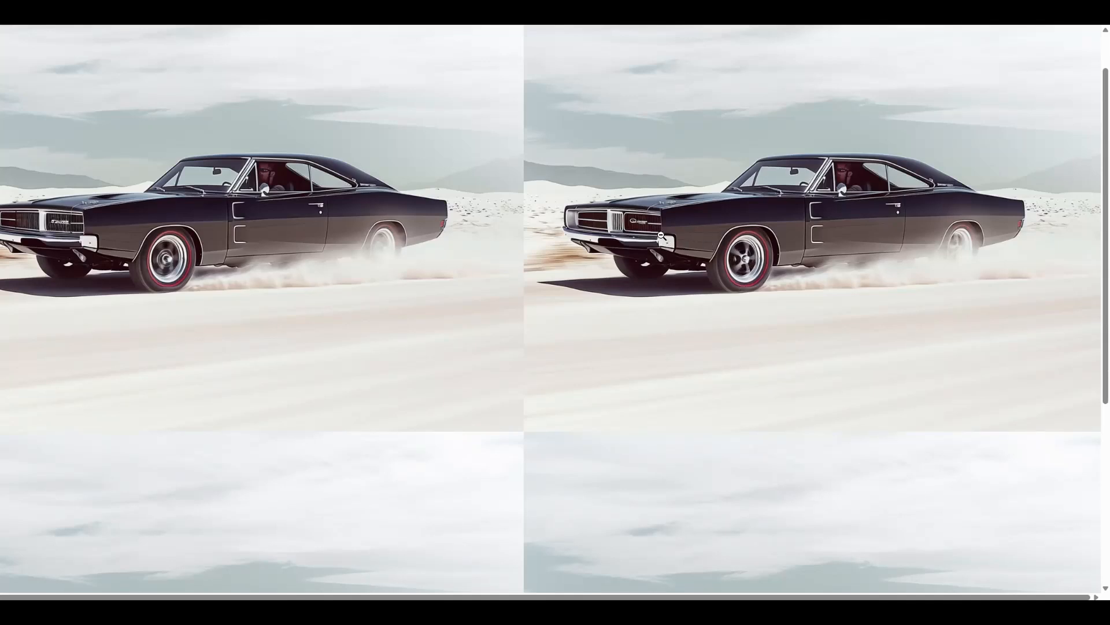
scroll(683, 413, "down", 4)
scroll(716, 416, "up", 4)
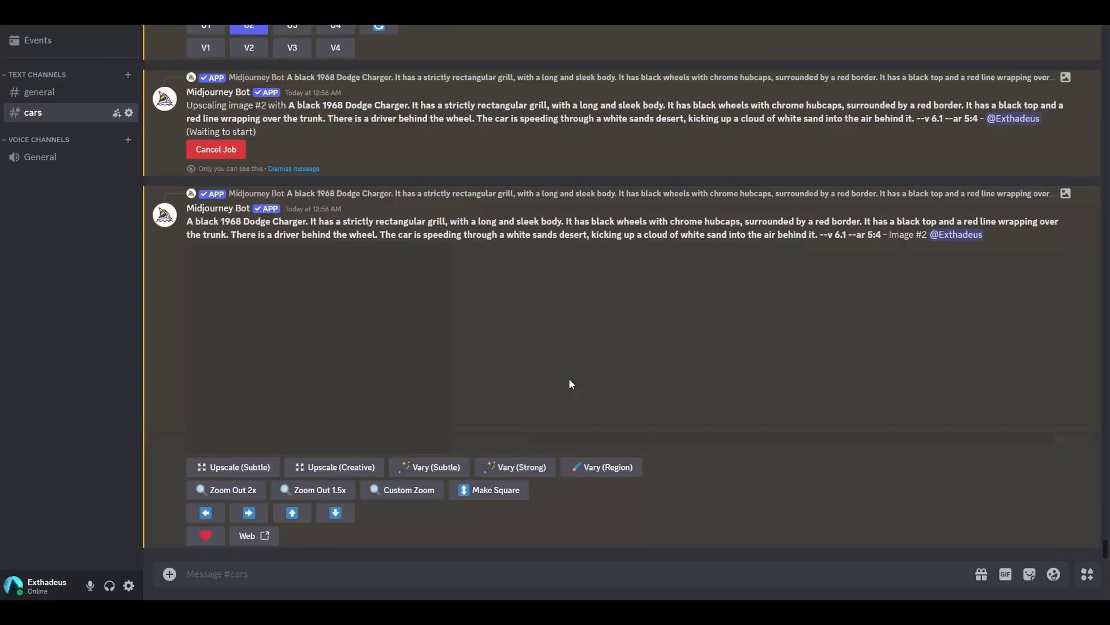
- Mask the front grille of the upscaled second Charger with the lasso and submit it for region variation
left_click(601, 466)
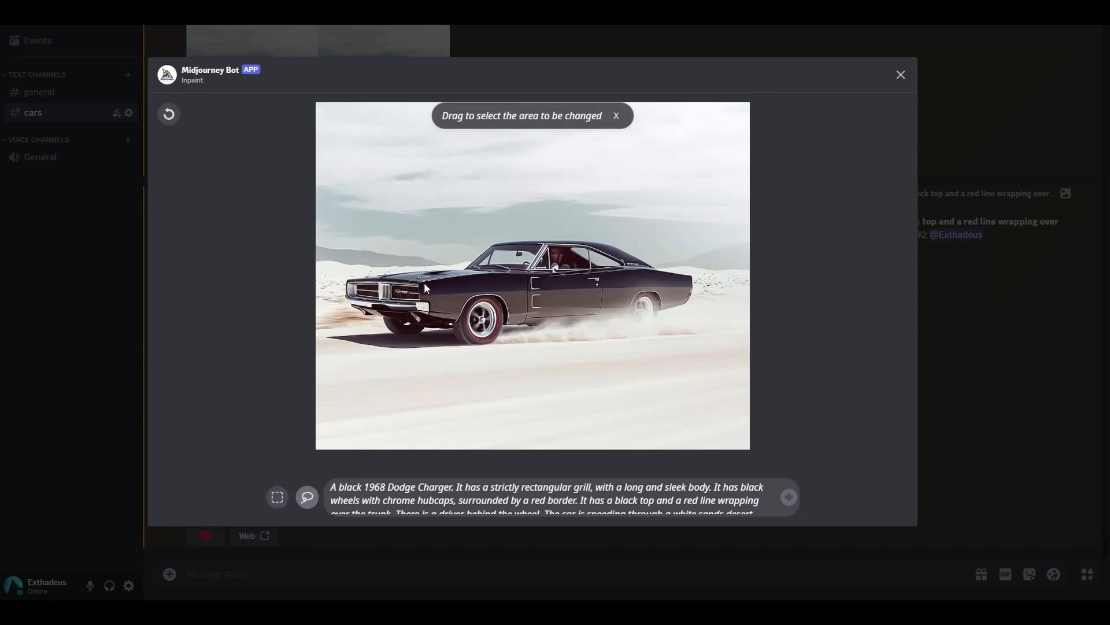
mouse_move(422, 280)
left_mouse_down()
mouse_move(349, 277)
mouse_move(335, 291)
mouse_move(343, 302)
mouse_move(426, 309)
left_mouse_up()
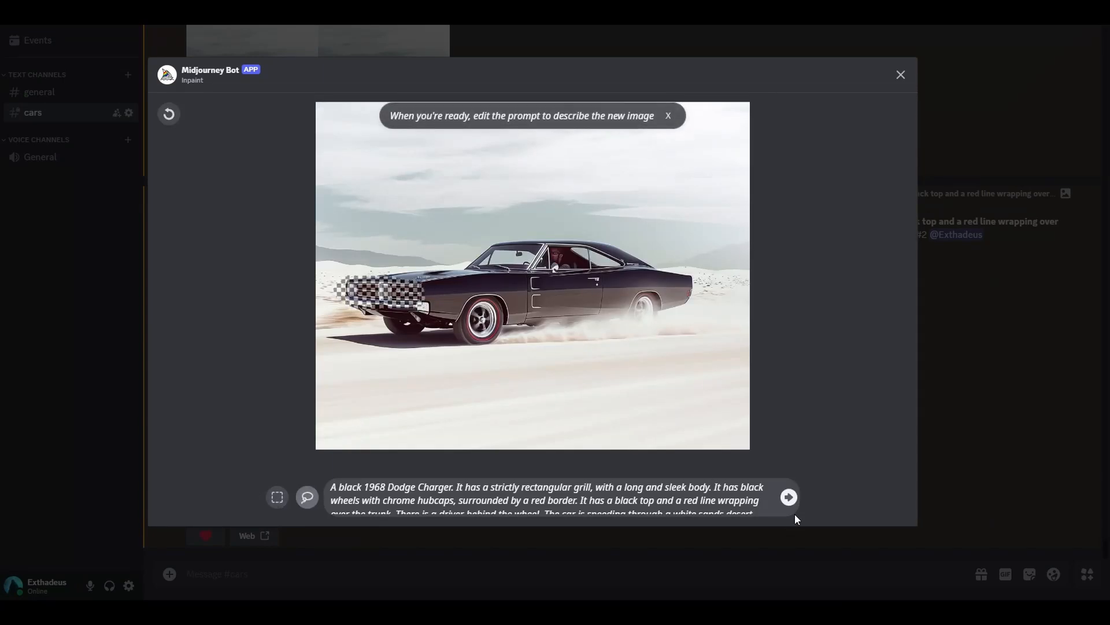
left_click(788, 497)
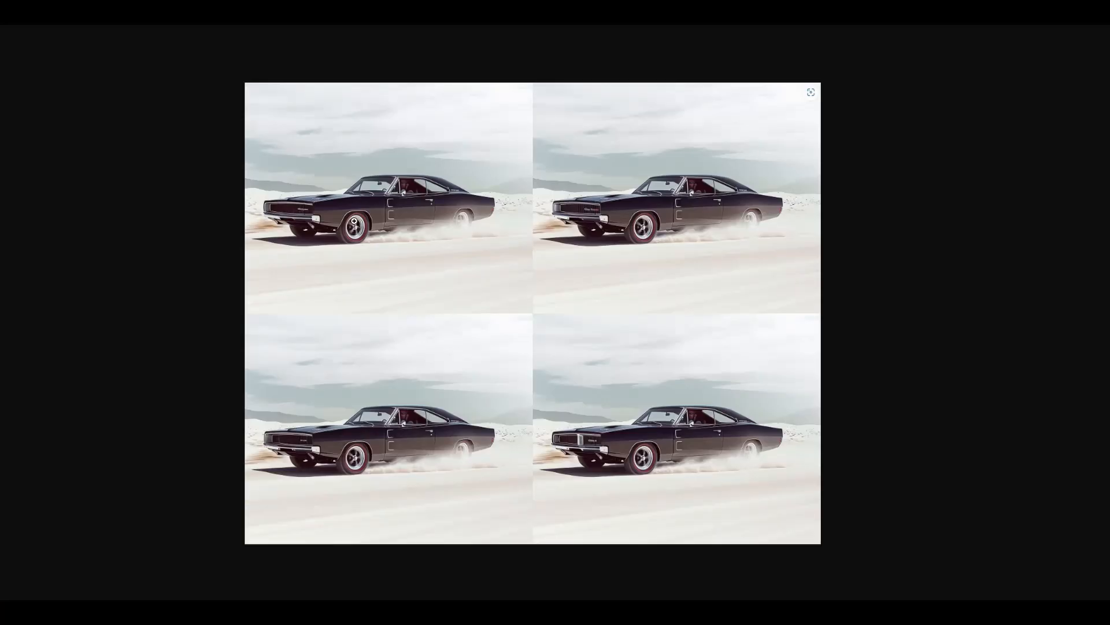
- Compare the four regenerated Charger grilles at full size, checking the headlight covers, badges and bumpers
left_click(391, 295)
scroll(650, 468, "down", 4)
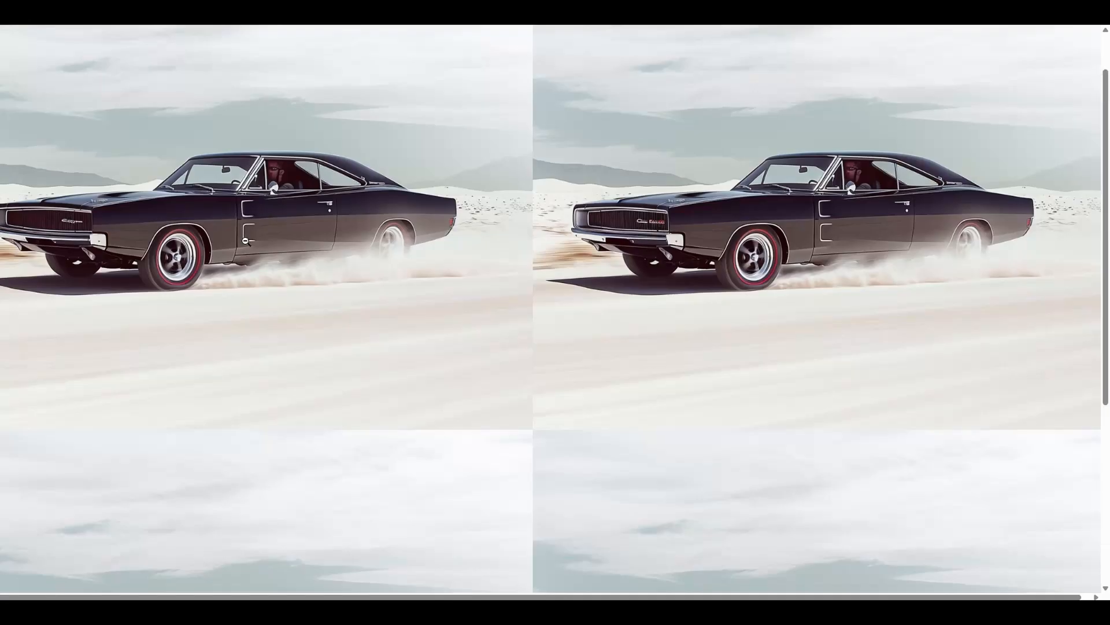
scroll(619, 545, "up", 2)
scroll(384, 389, "down", 1)
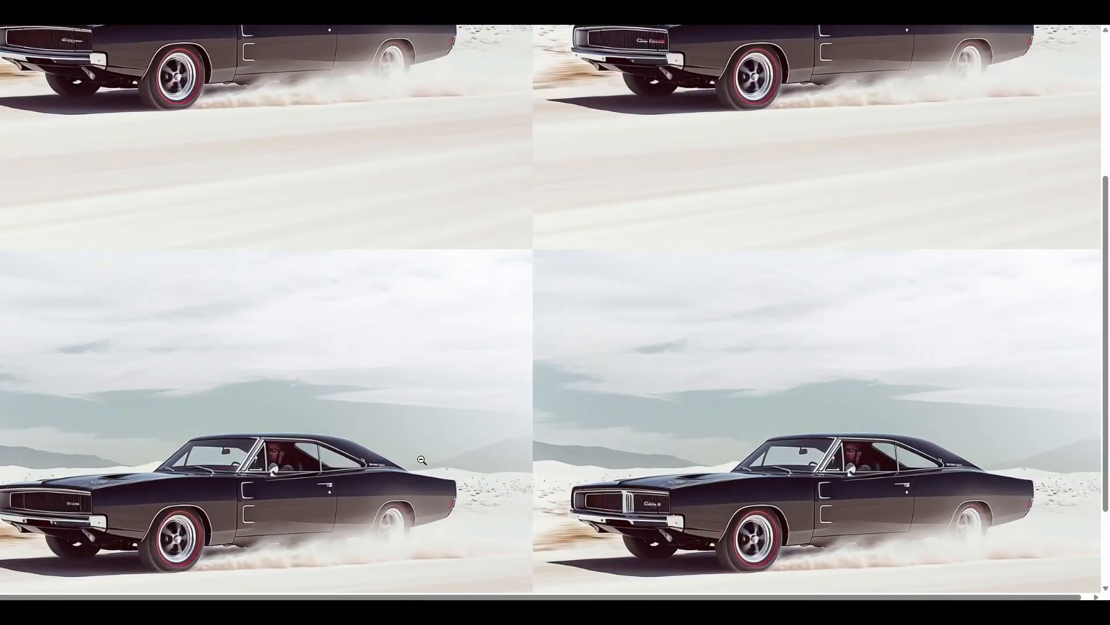
scroll(191, 463, "up", 4)
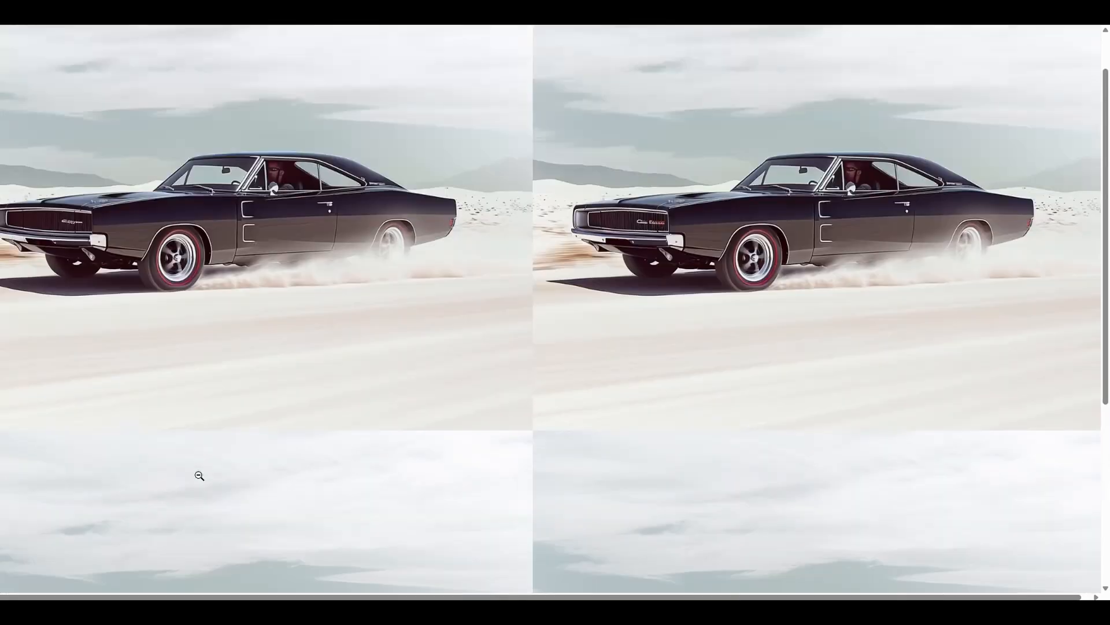
scroll(541, 330, "down", 1)
scroll(541, 330, "down", 5)
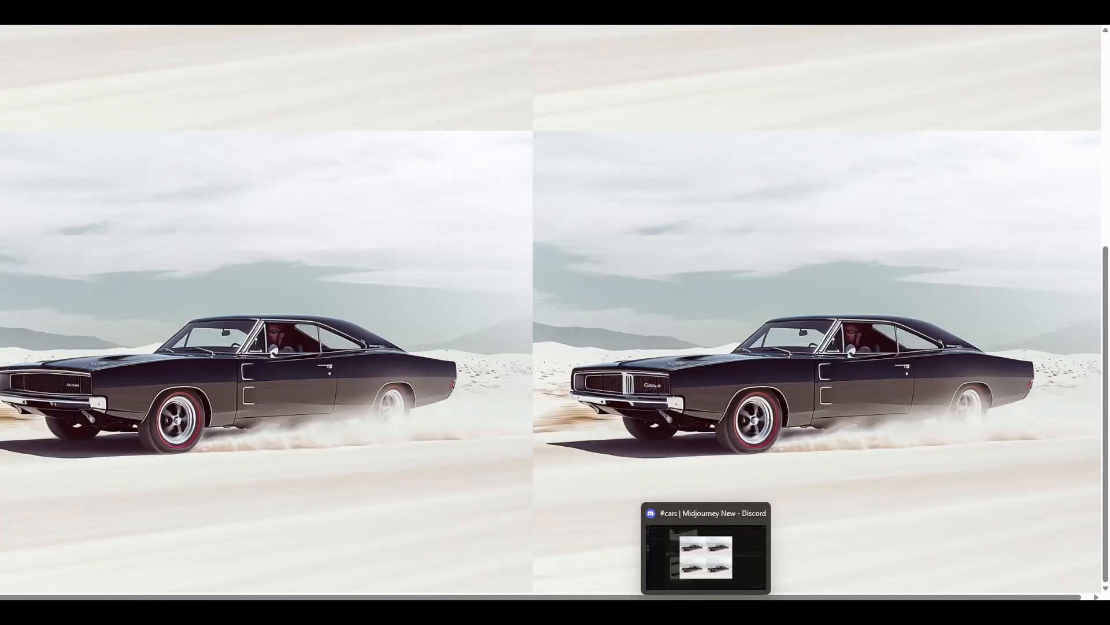
- Switch back to Discord and generate 2x zoomed-out versions of the upscaled third grille variation
left_click(706, 549)
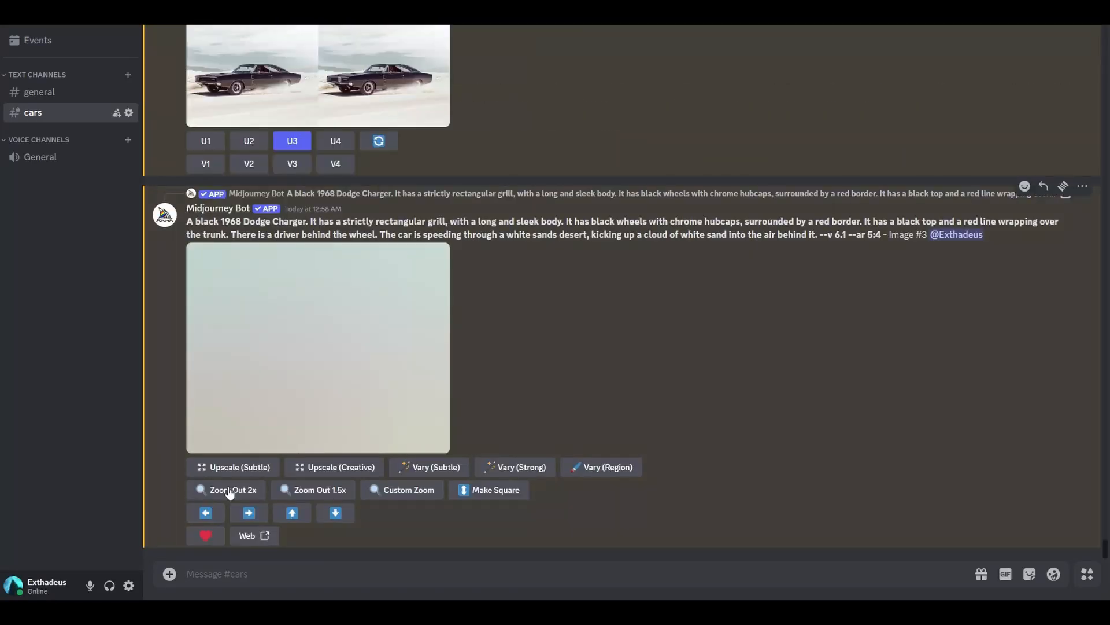
left_click(234, 490)
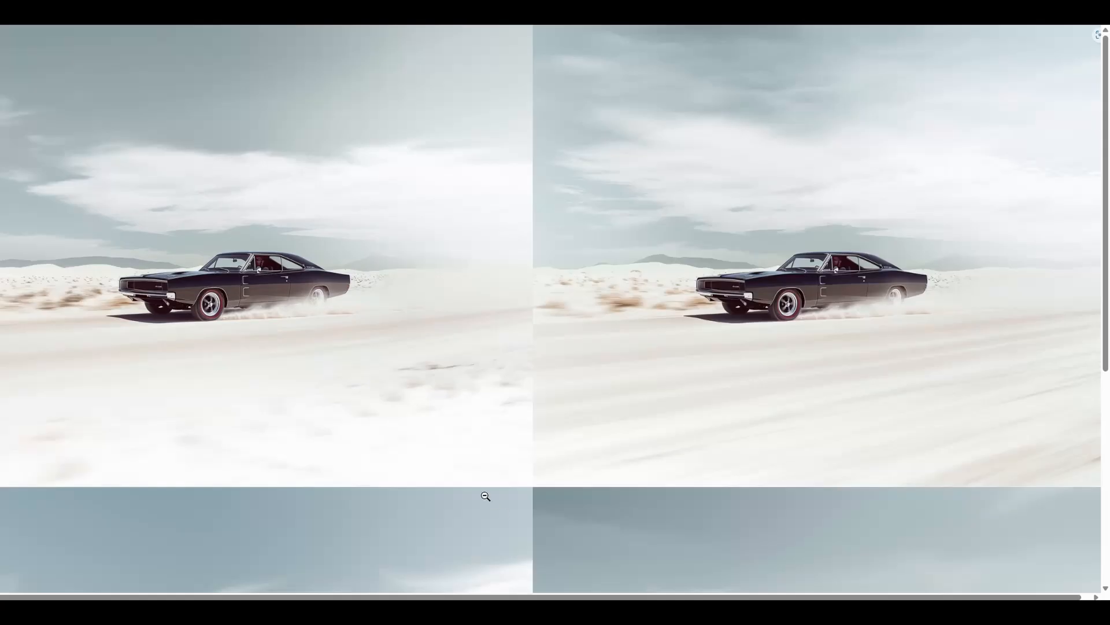
- Compare the four zoomed-out desert scenes at full size, examining the skies, sand, mountains and dust behind the car
scroll(486, 491, "down", 6)
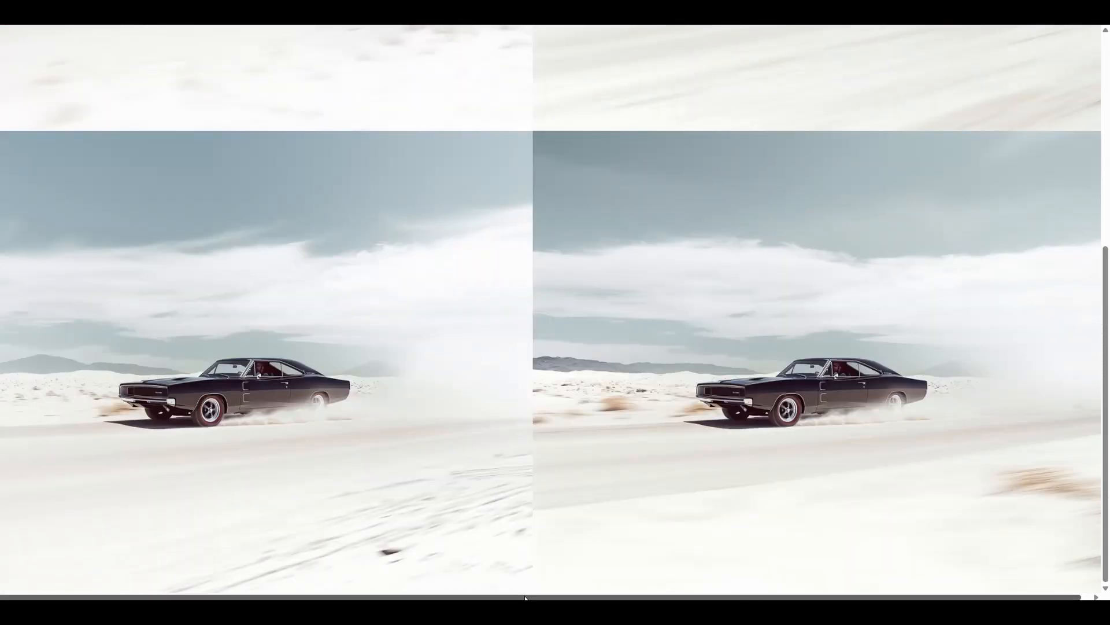
scroll(634, 420, "down", 3)
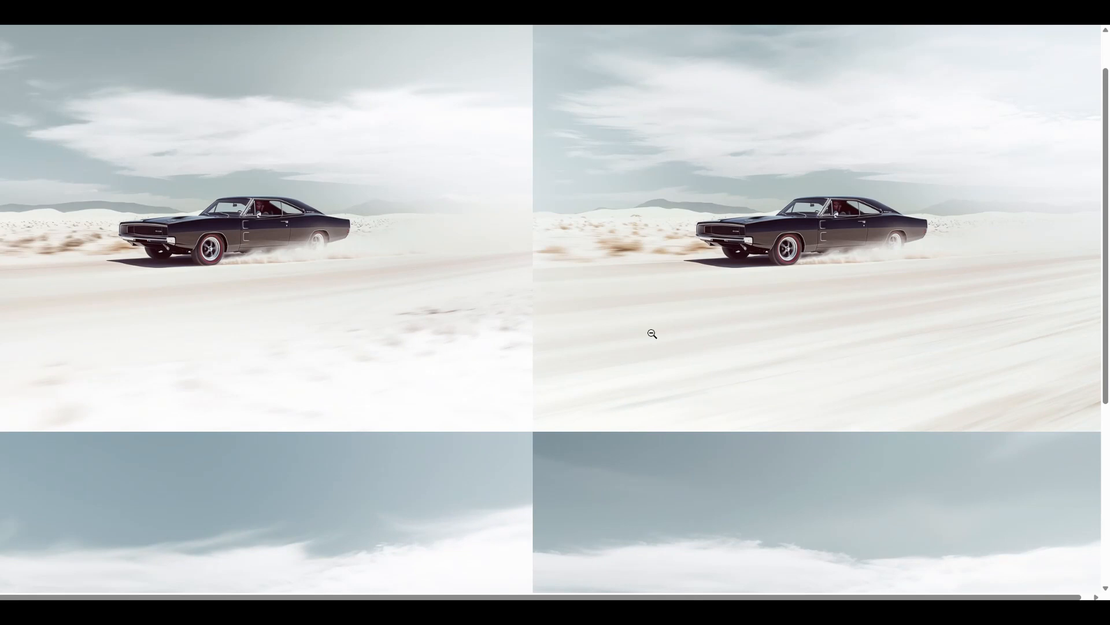
scroll(251, 343, "down", 5)
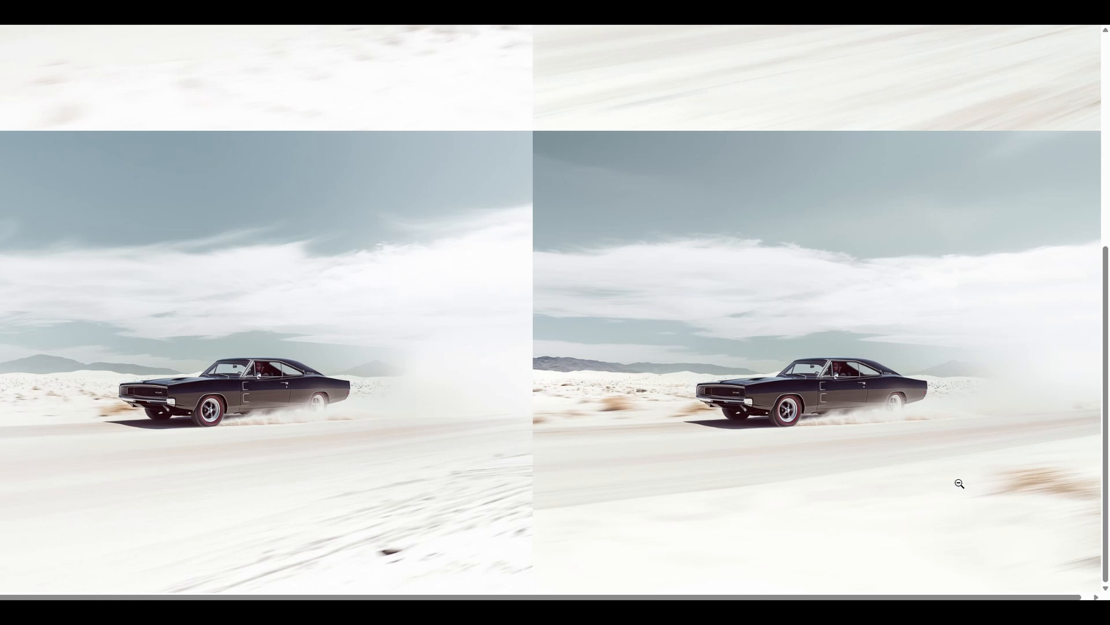
scroll(225, 318, "up", 6)
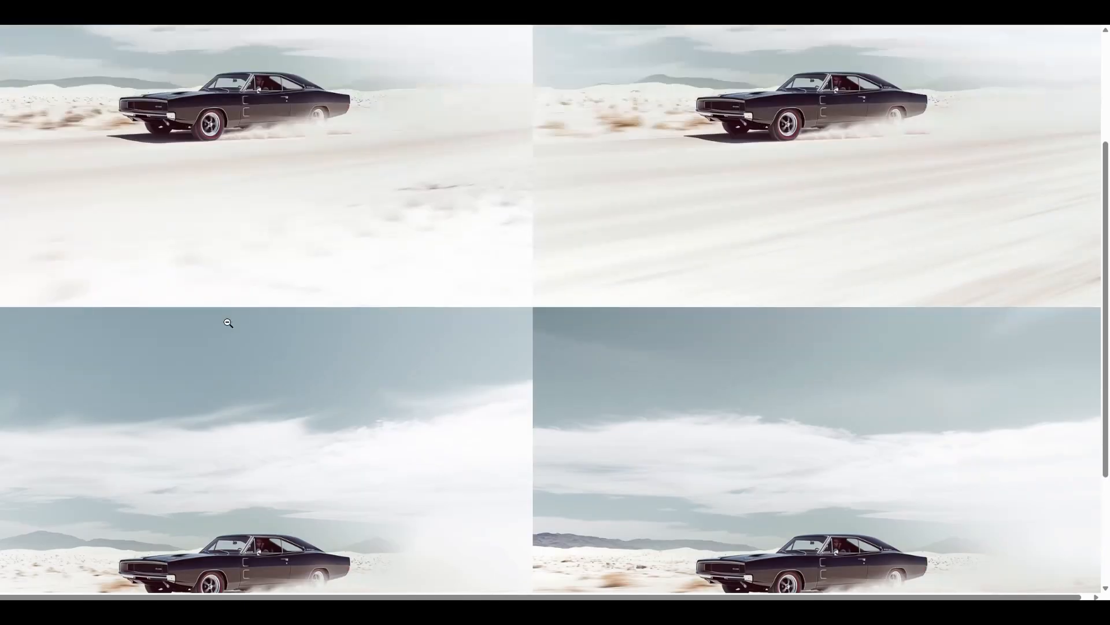
scroll(458, 360, "down", 5)
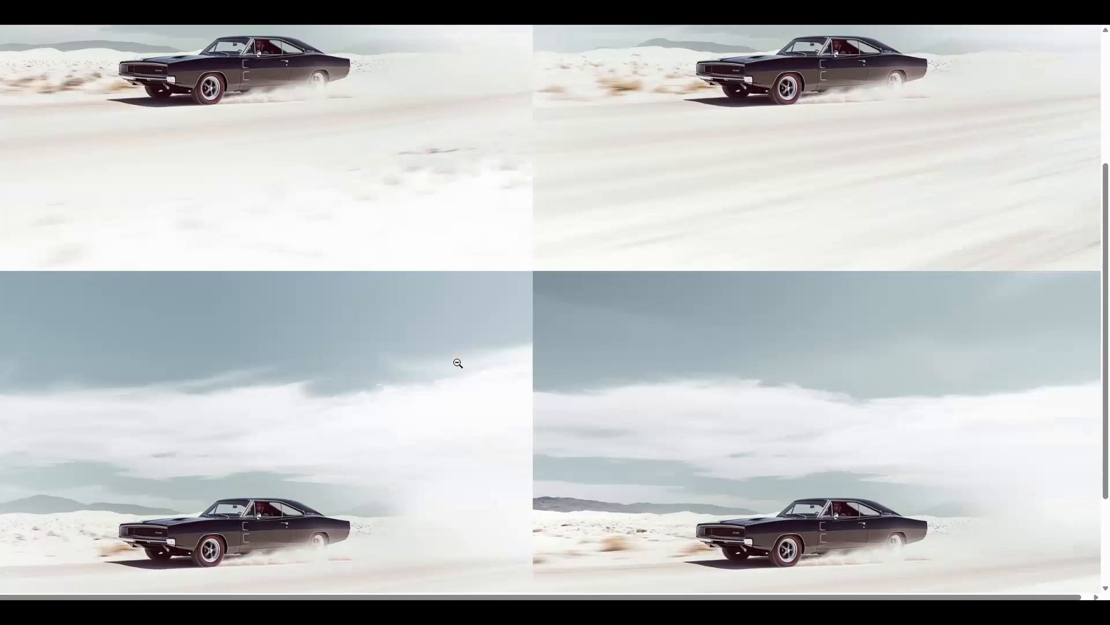
scroll(615, 350, "down", 3)
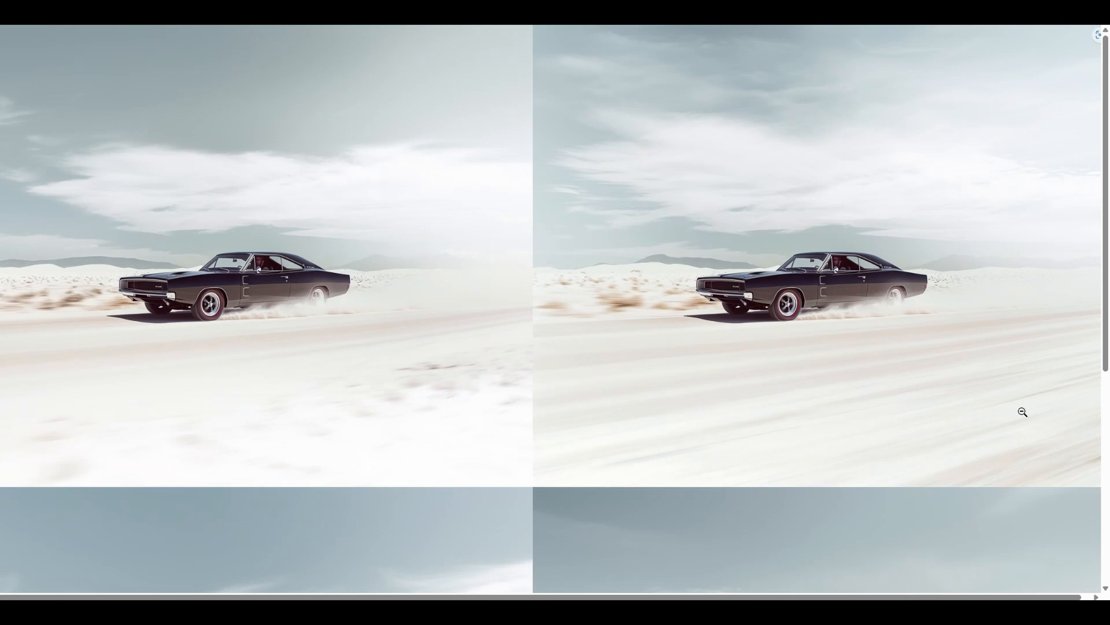
scroll(672, 288, "down", 4)
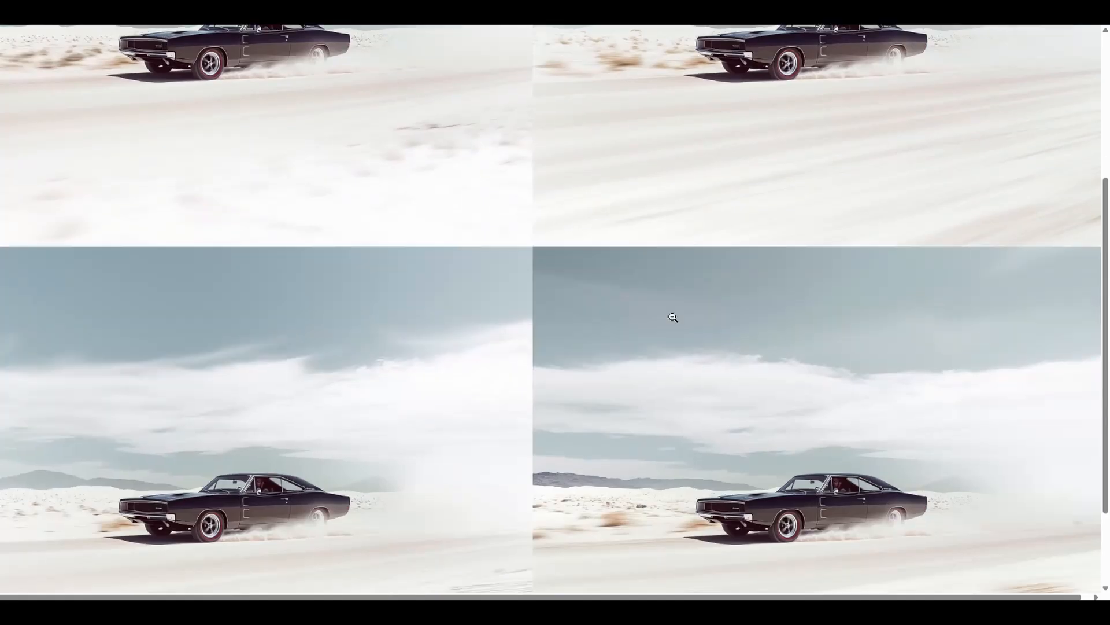
scroll(673, 317, "down", 2)
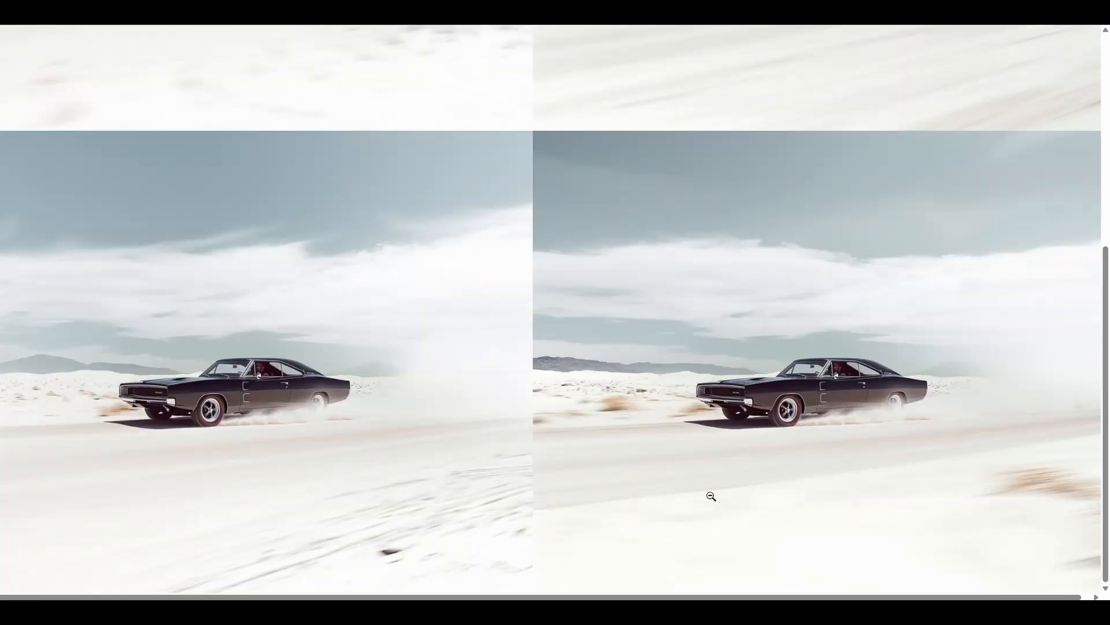
scroll(623, 507, "up", 6)
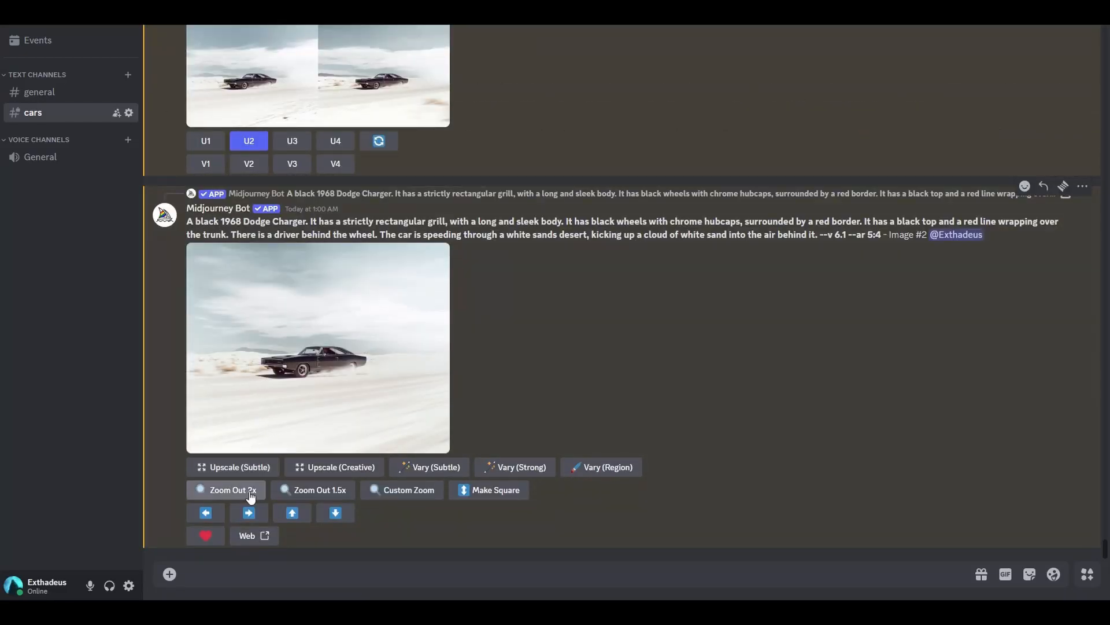
- Apply Upscale (Subtle) to the second zoomed-out Charger image and inspect the upscaled result at full size
left_click(232, 466)
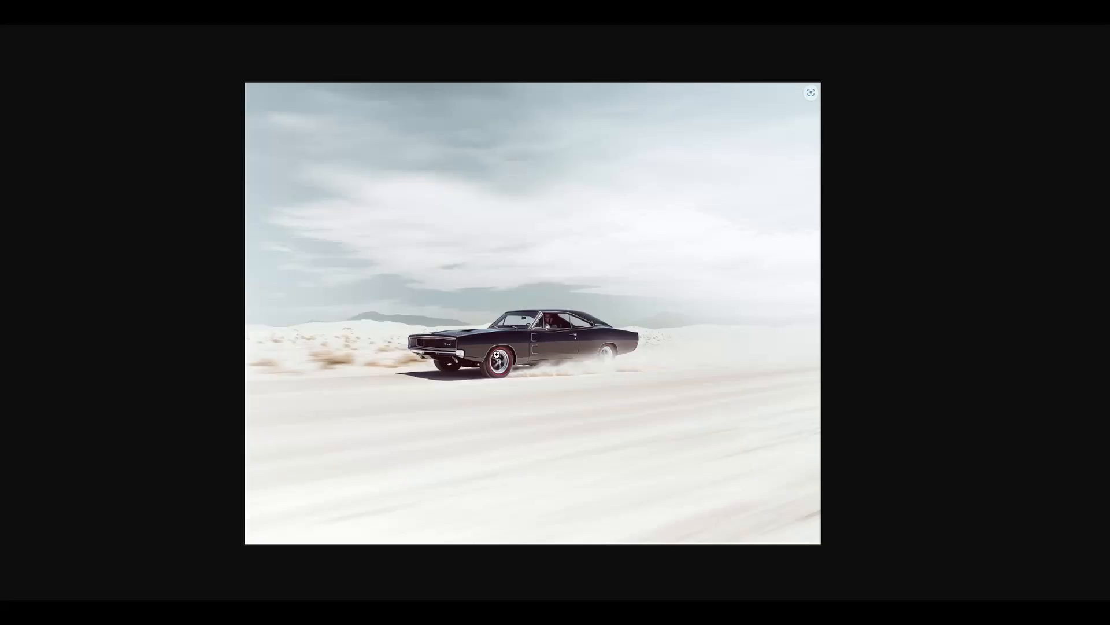
left_click(497, 354)
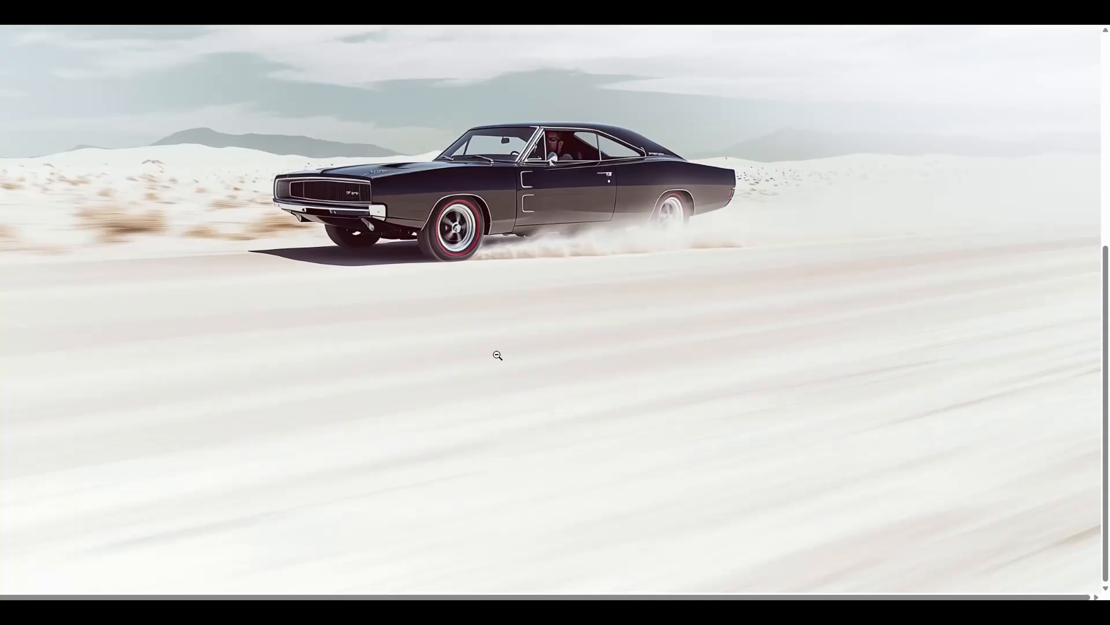
scroll(498, 355, "up", 4)
scroll(788, 322, "up", 1)
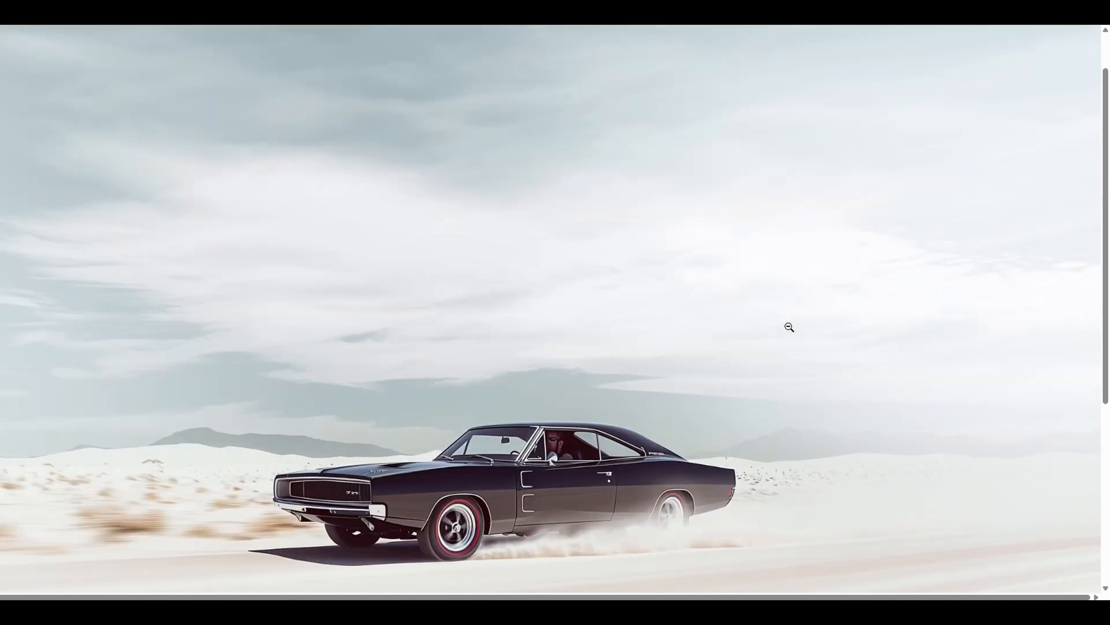
scroll(789, 325, "down", 3)
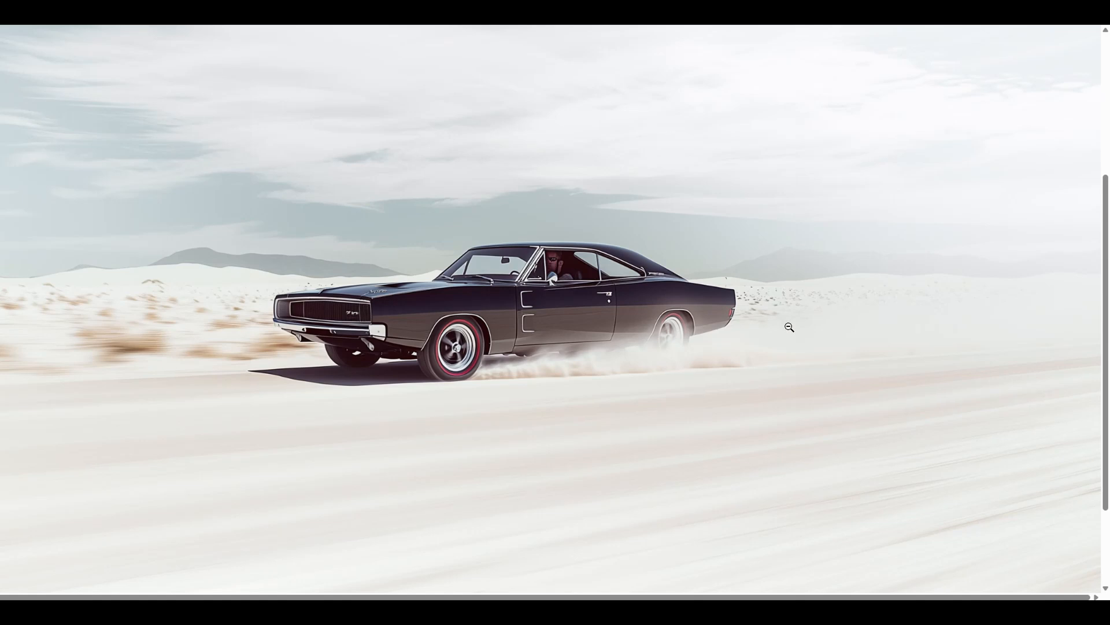
scroll(752, 335, "down", 2)
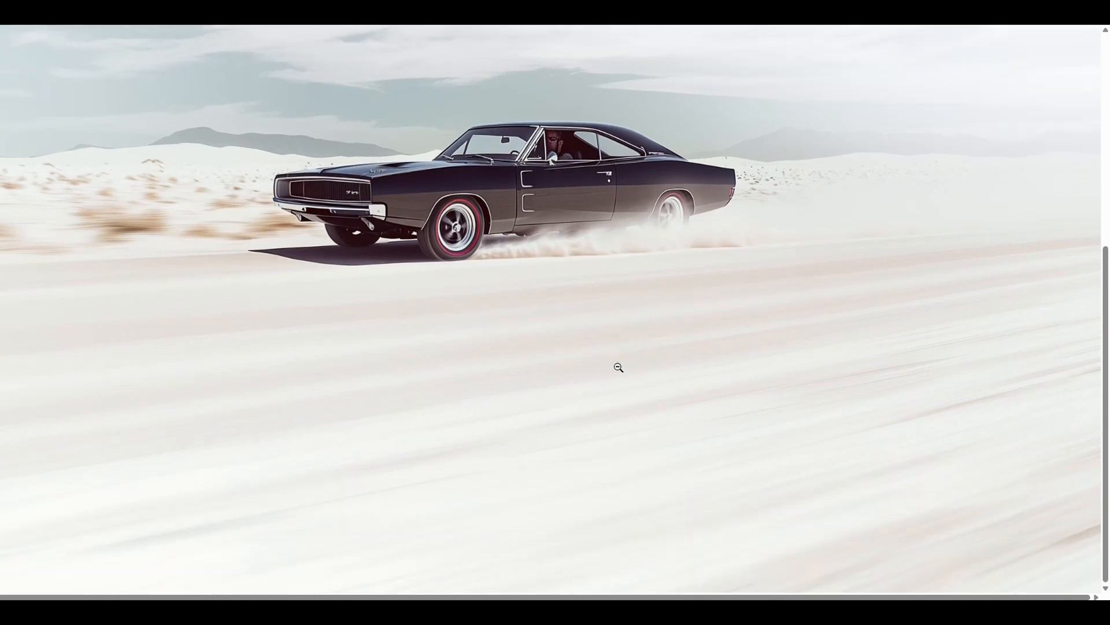
scroll(617, 366, "up", 3)
scroll(106, 280, "down", 2)
scroll(105, 280, "up", 2)
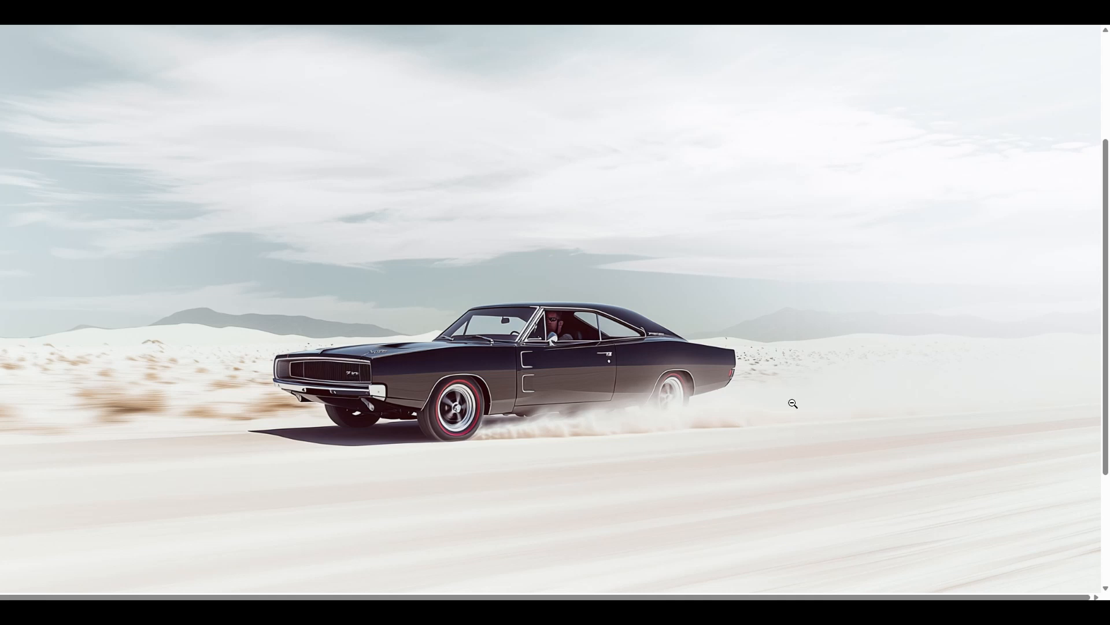
scroll(823, 399, "down", 1)
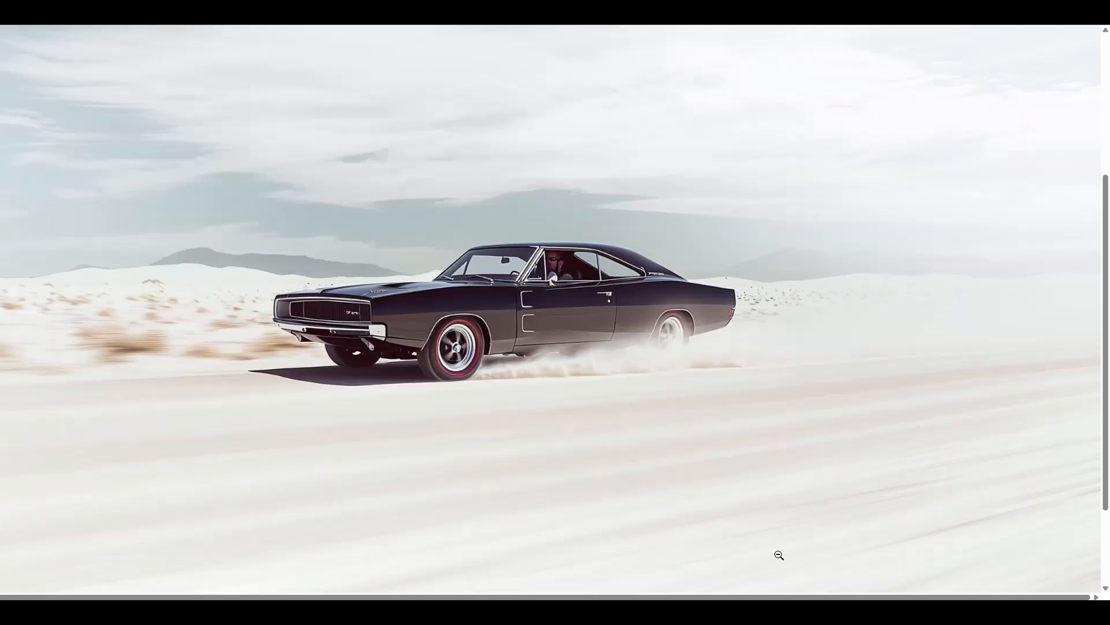
- Switch back to Discord, close the enlarged preview and open the options for the upscaled Charger image
left_click(706, 612)
left_click(959, 489)
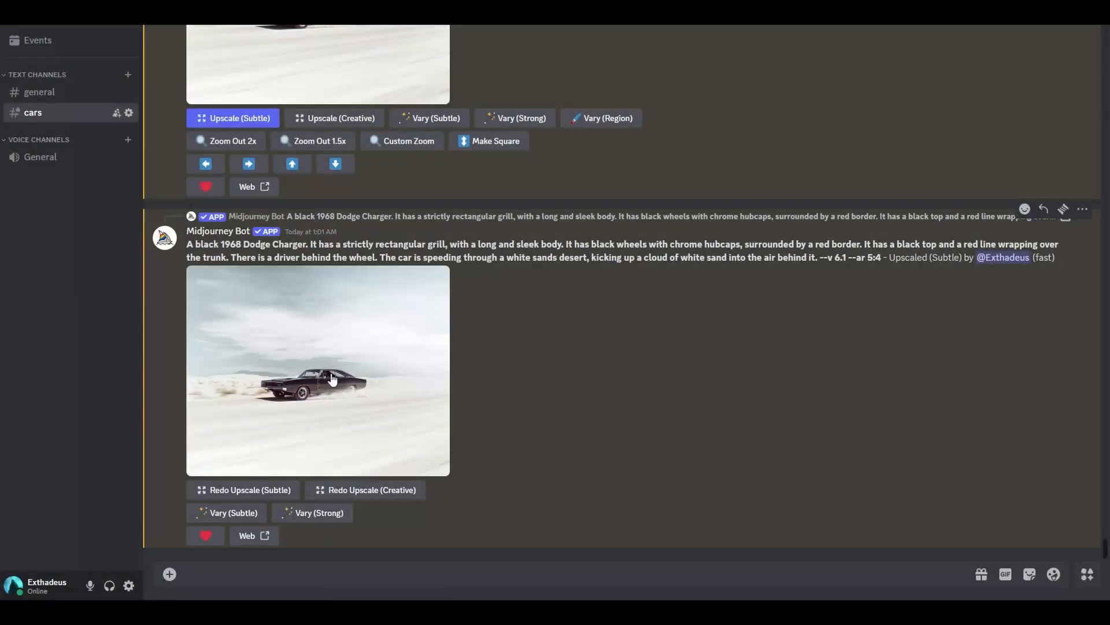
right_click(331, 371)
left_click(360, 534)
- Review the earlier Dodge Charger, Ford Mustang and Chevrolet Bel Air generations in the cars channel
scroll(636, 393, "up", 2)
scroll(694, 399, "down", 2)
scroll(578, 347, "up", 10)
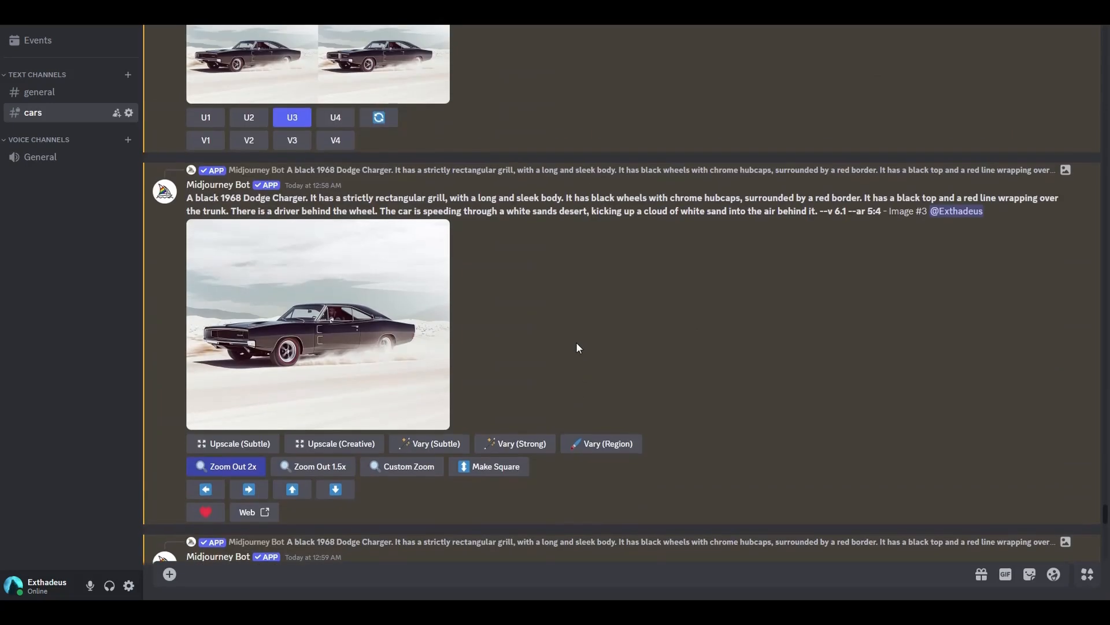
scroll(577, 344, "up", 15)
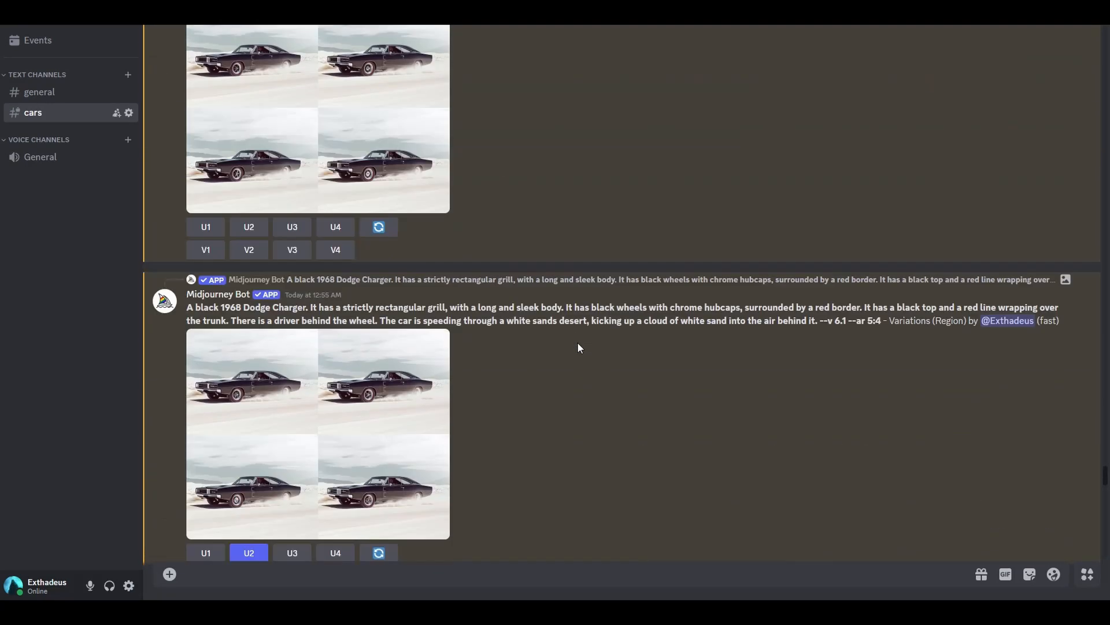
scroll(578, 346, "up", 15)
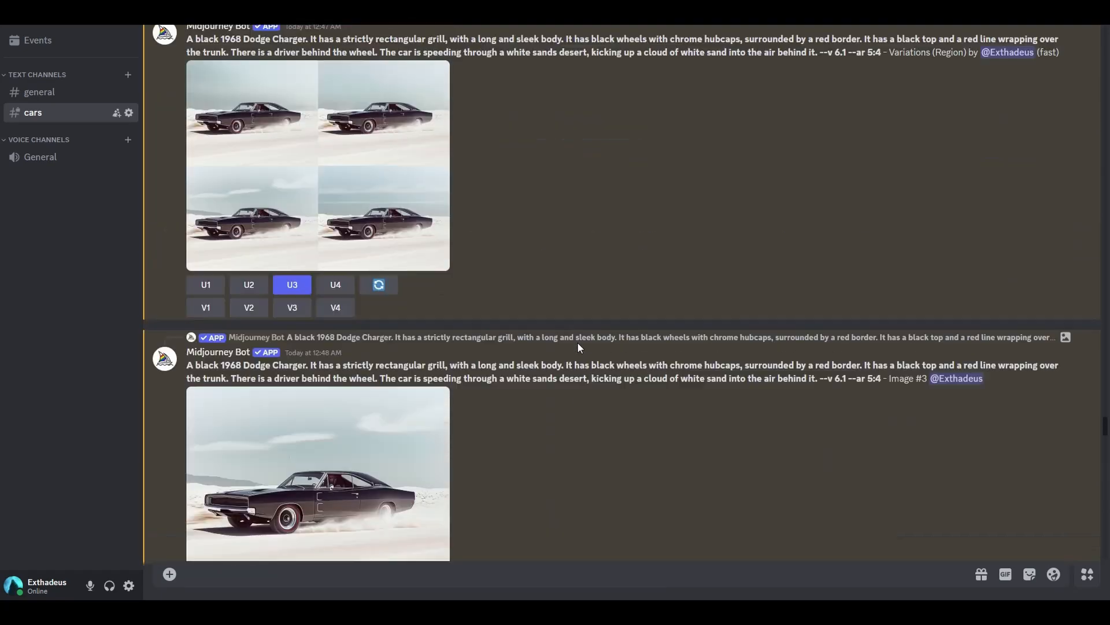
scroll(581, 347, "up", 15)
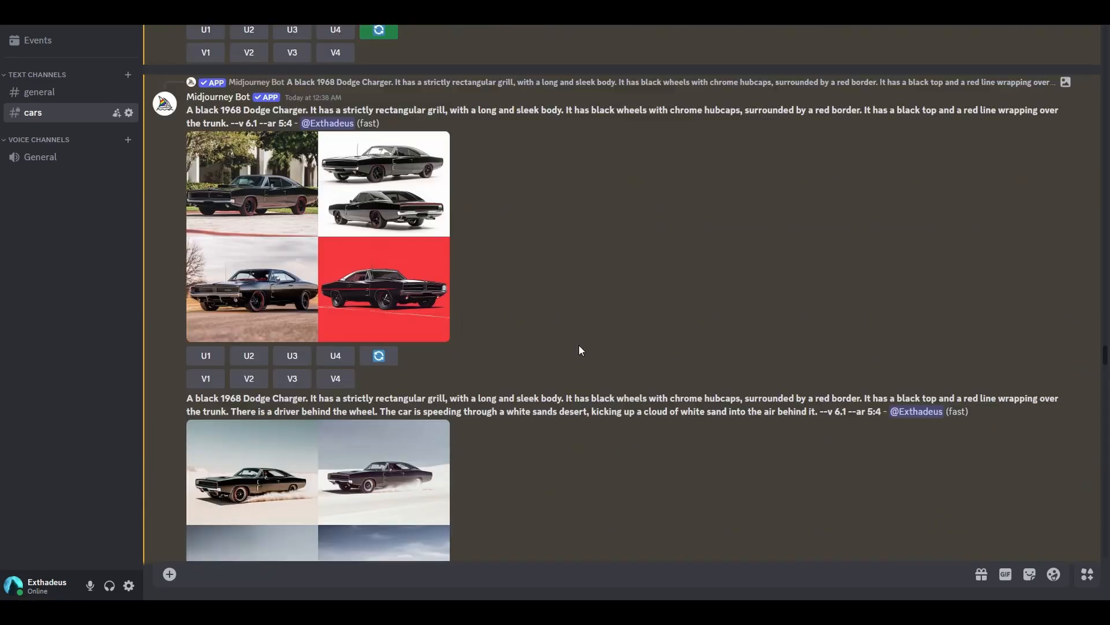
scroll(581, 349, "up", 10)
scroll(583, 352, "down", 8)
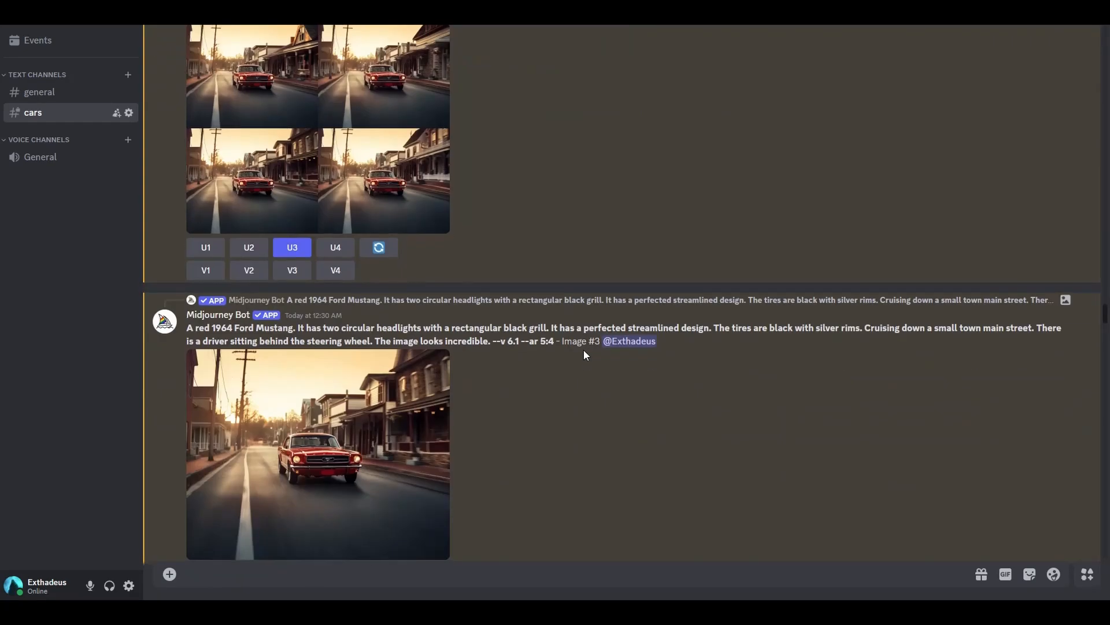
scroll(583, 352, "down", 10)
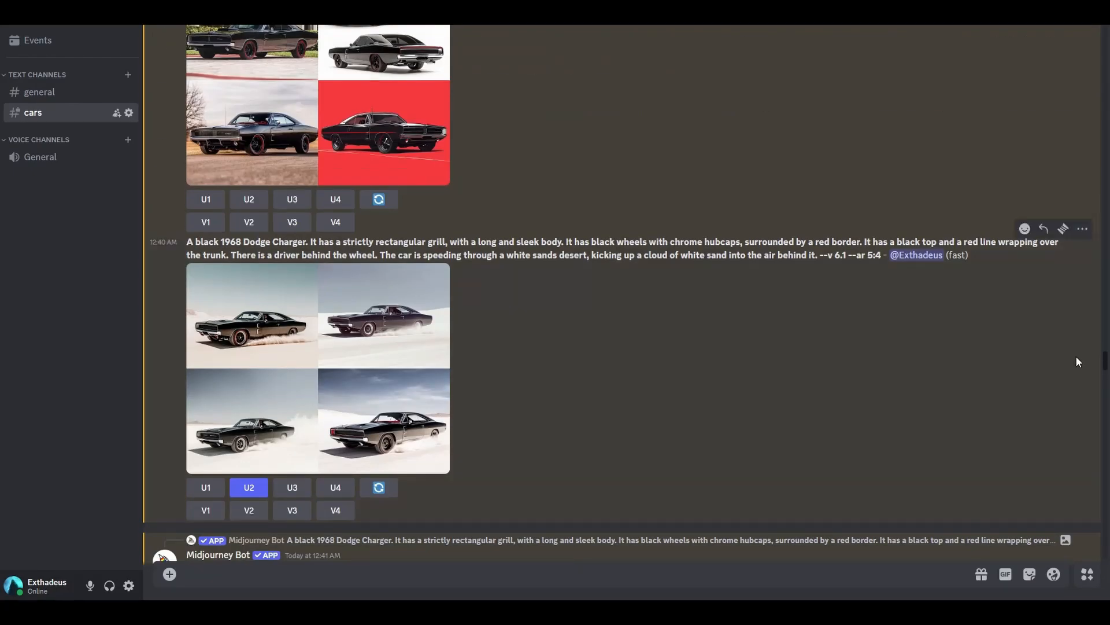
left_click_drag(1106, 363, 1104, 144)
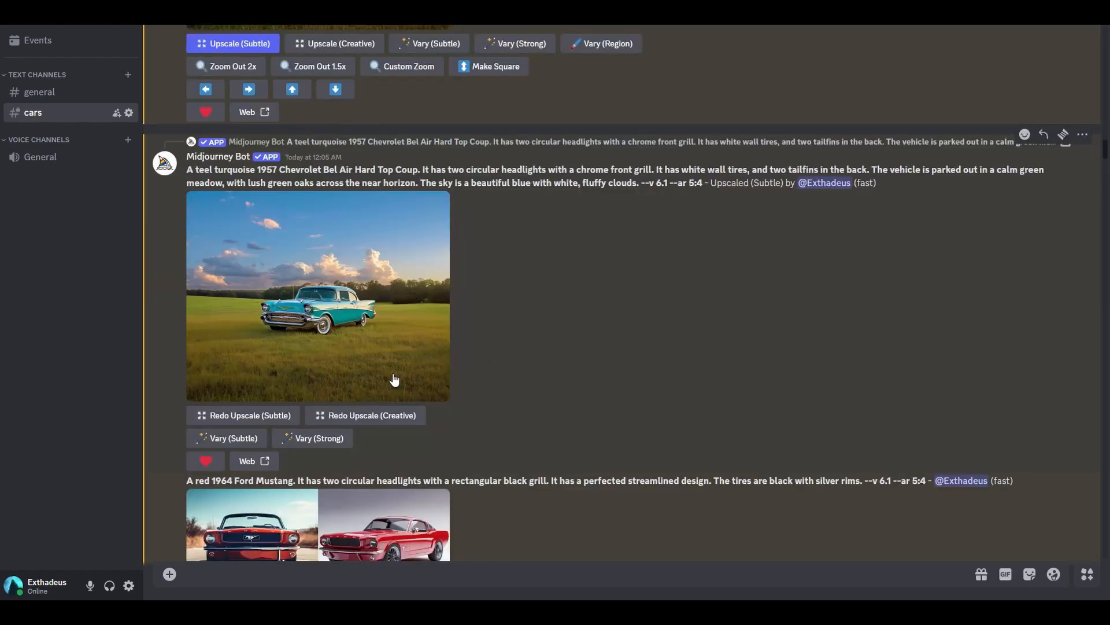
scroll(550, 392, "down", 15)
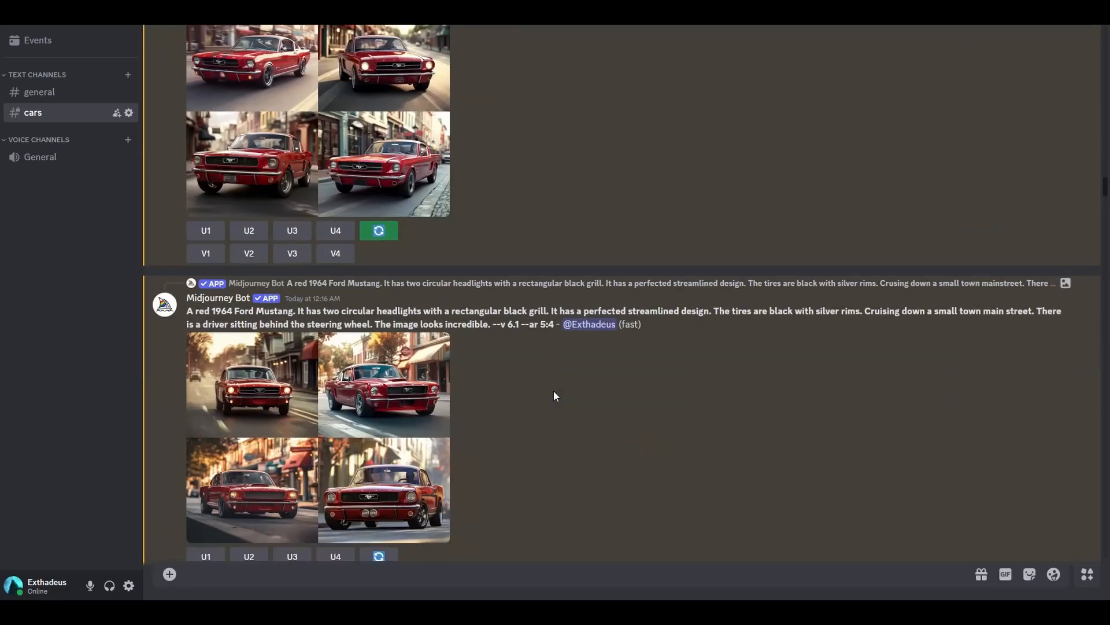
scroll(553, 391, "down", 15)
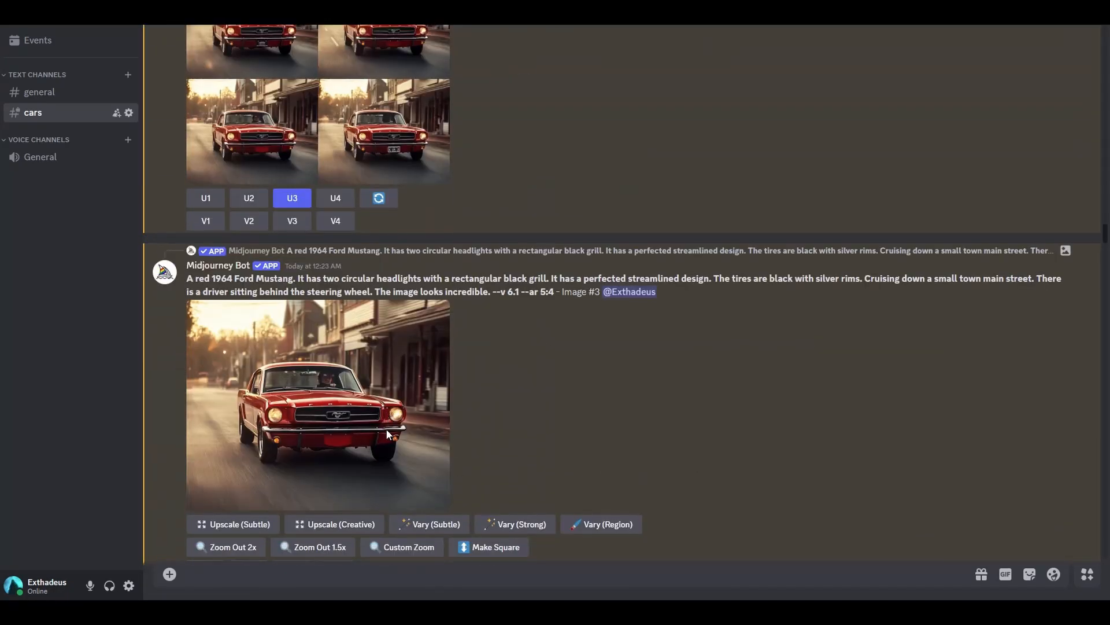
- Review the cars channel from the red 1964 Ford Mustang through the Dodge Charger variations to the latest zoomed-out desert Charger images
scroll(399, 427, "down", 15)
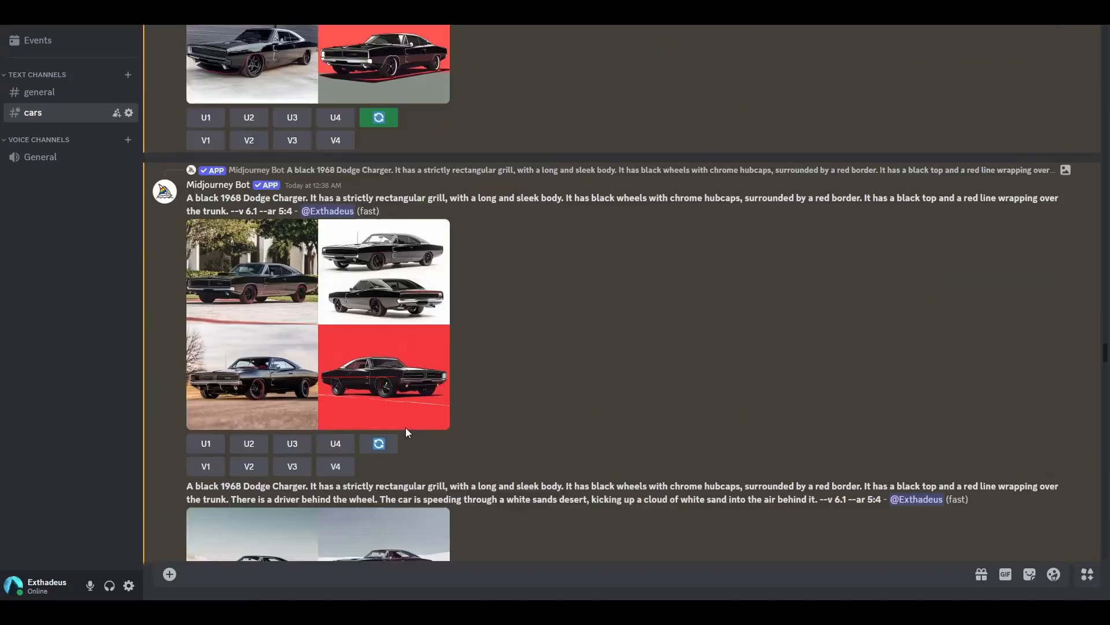
scroll(399, 429, "down", 12)
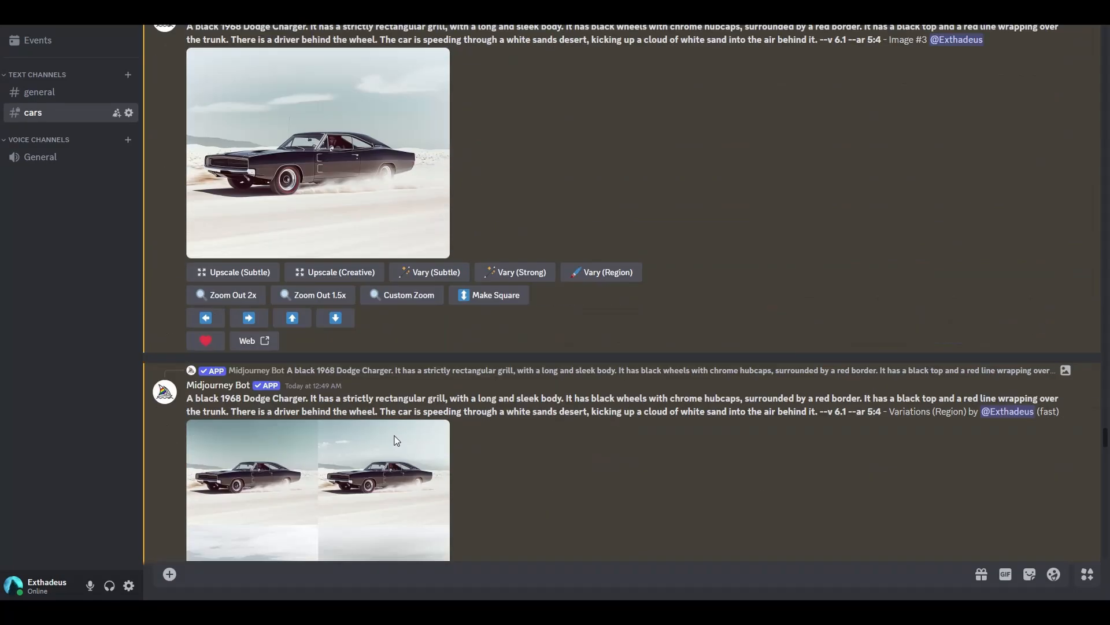
scroll(410, 487, "down", 12)
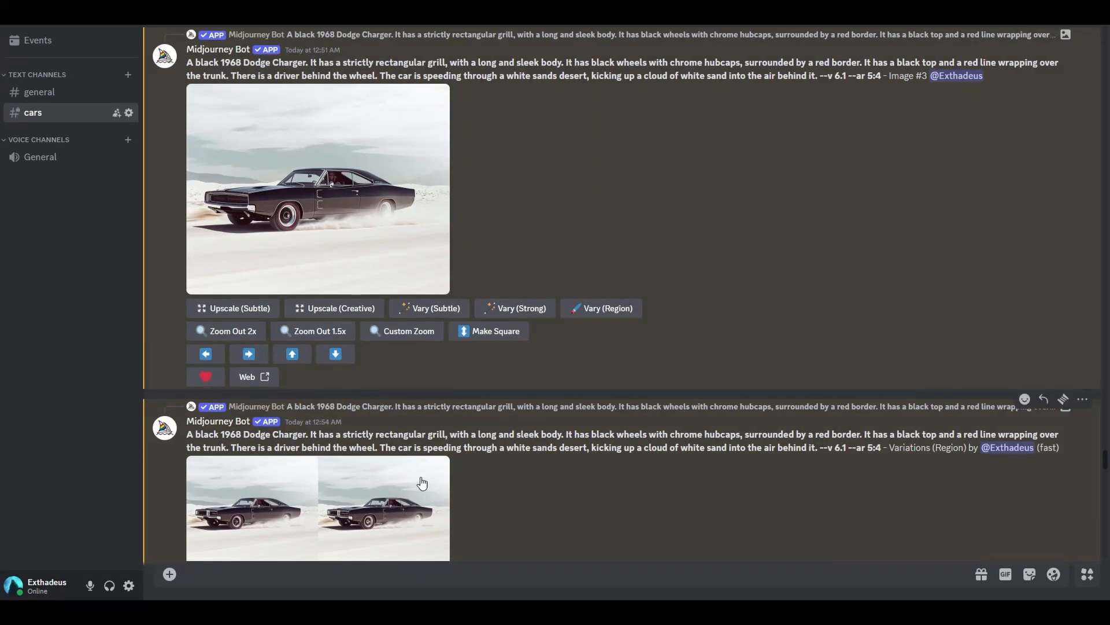
scroll(491, 486, "down", 4)
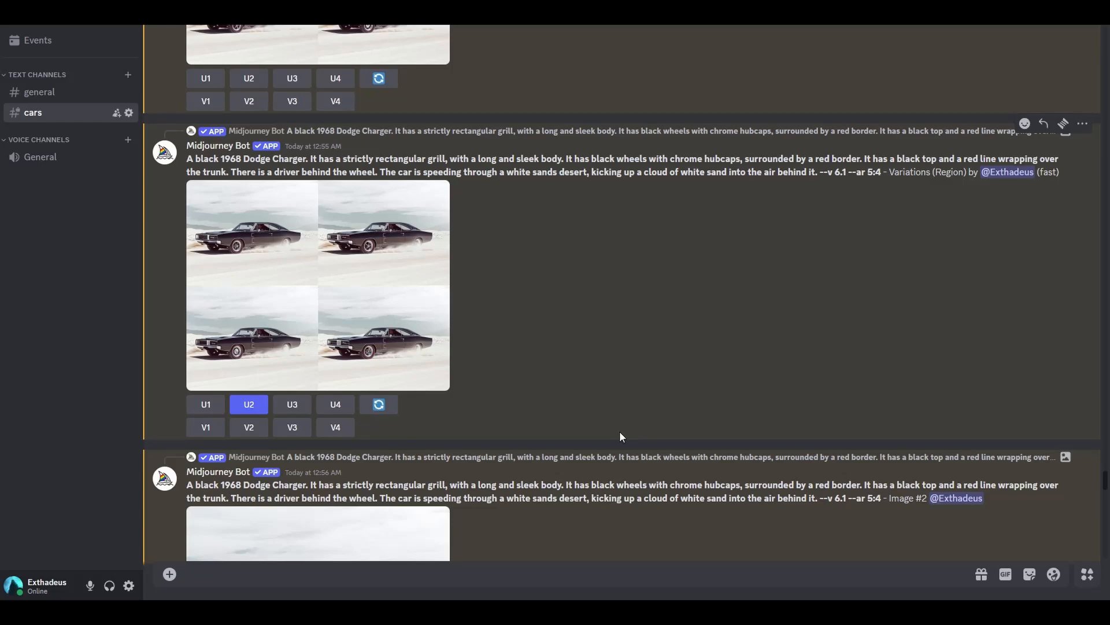
scroll(610, 441, "down", 11)
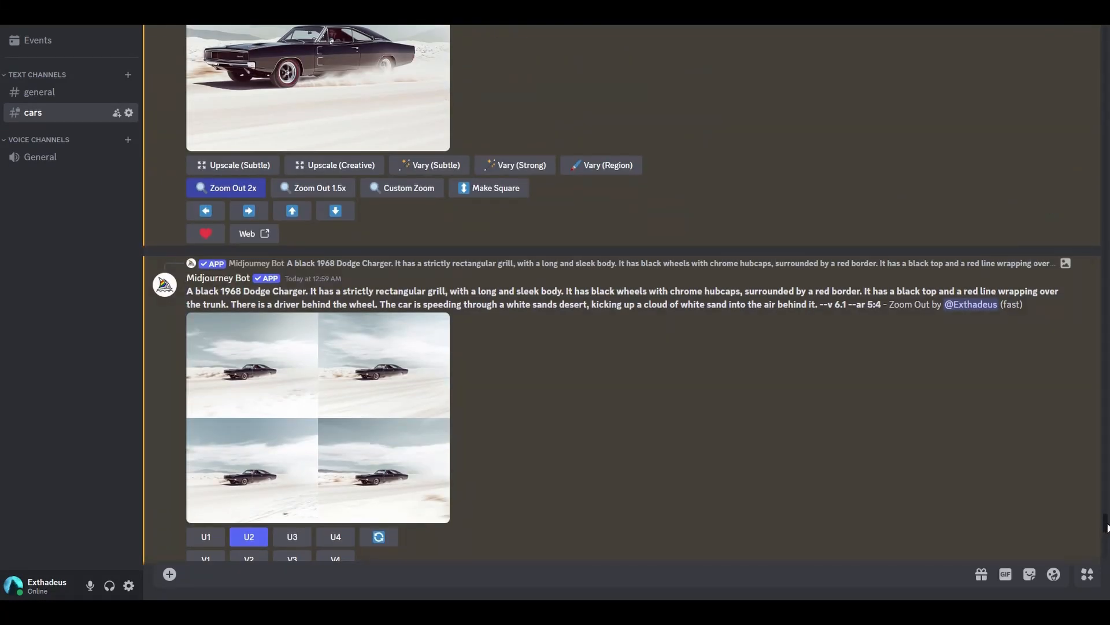
scroll(1107, 528, "down", 7)
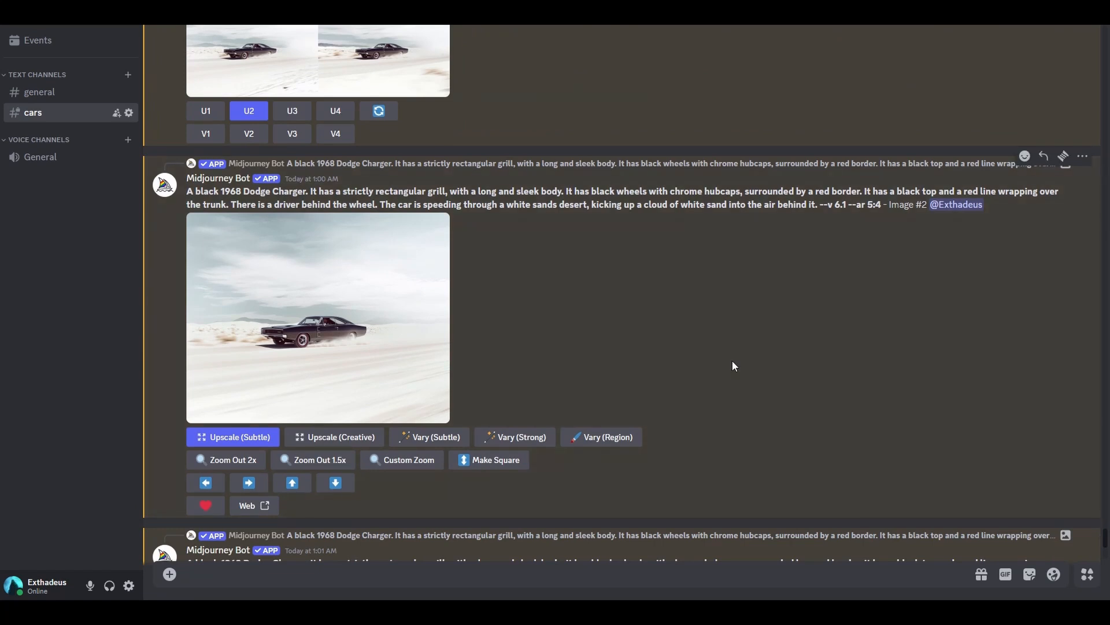